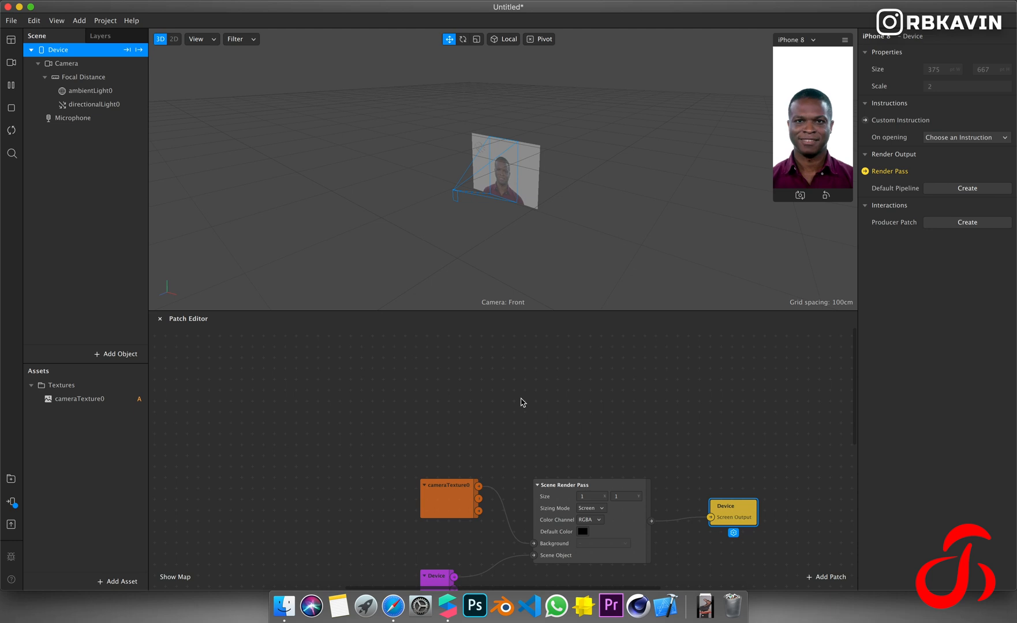
# Add a Delay Frame patch and place it above the Scene Render Pass patch.
pyautogui.doubleClick(551, 386)
pyautogui.write('de')
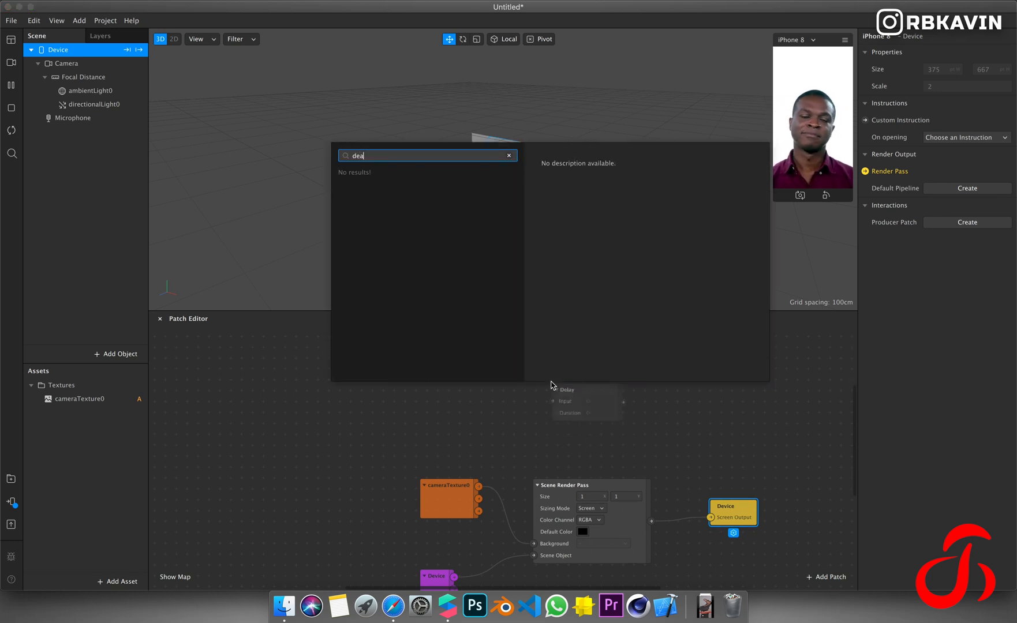
pyautogui.write('l')
pyautogui.press('Down')
pyautogui.press('Down')
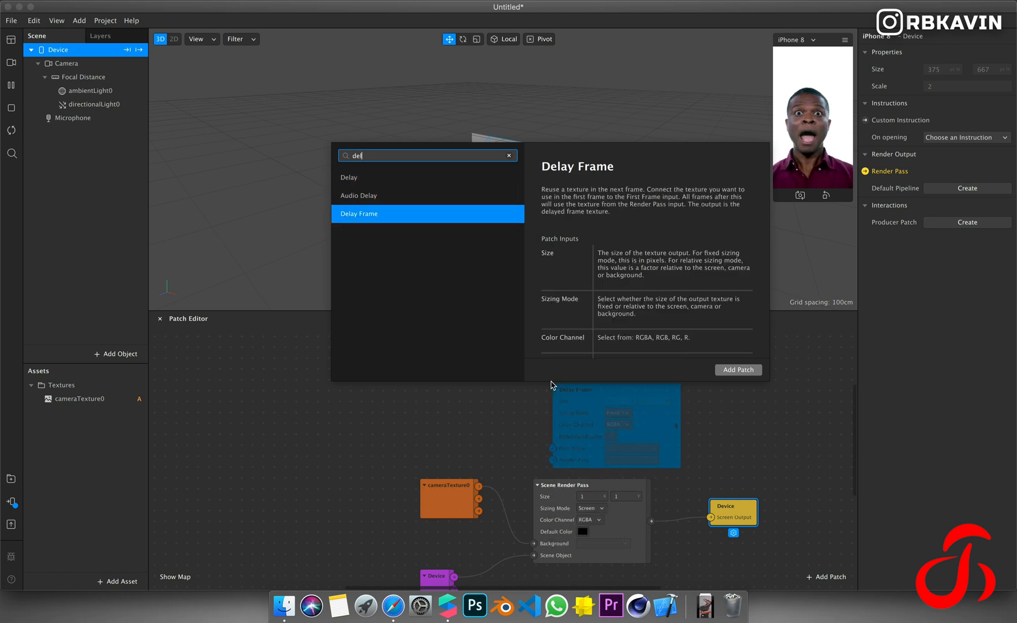
pyautogui.press('Return')
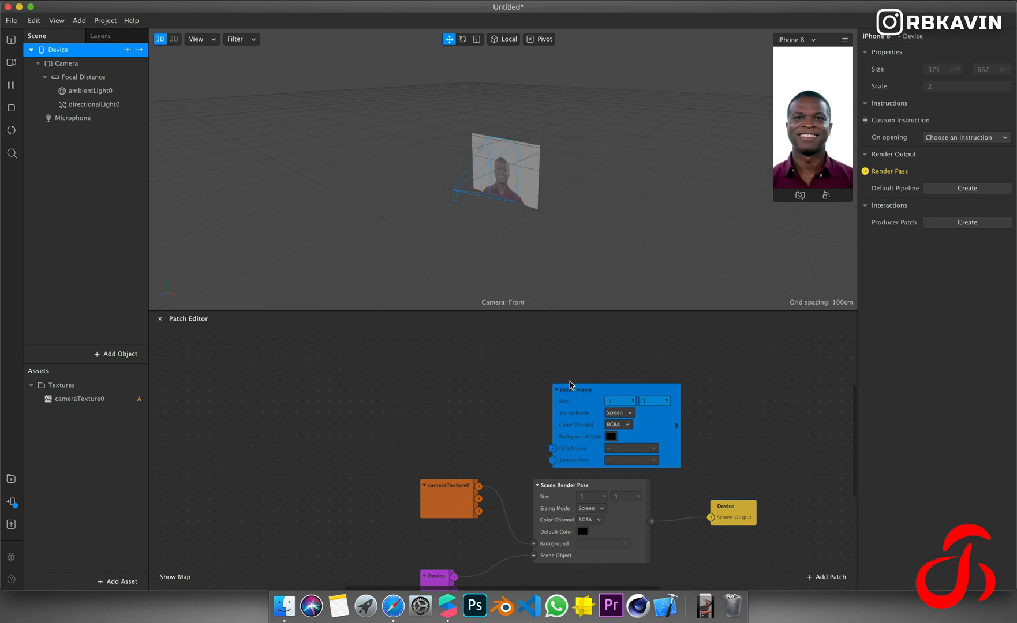
pyautogui.moveTo(565, 405); pyautogui.dragTo(563, 386)
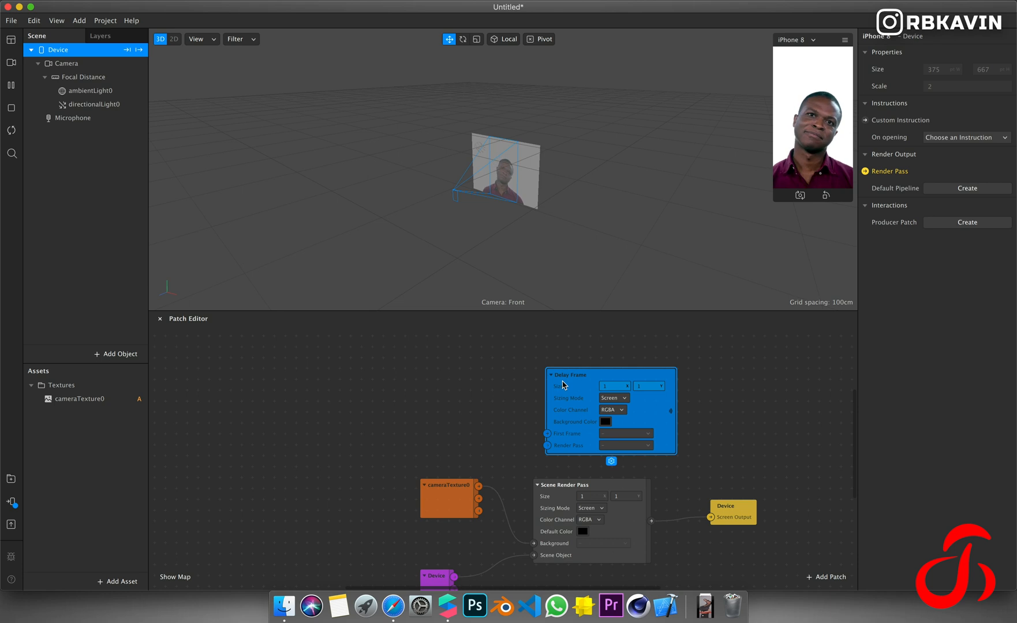
pyautogui.moveTo(579, 447); pyautogui.dragTo(601, 426)
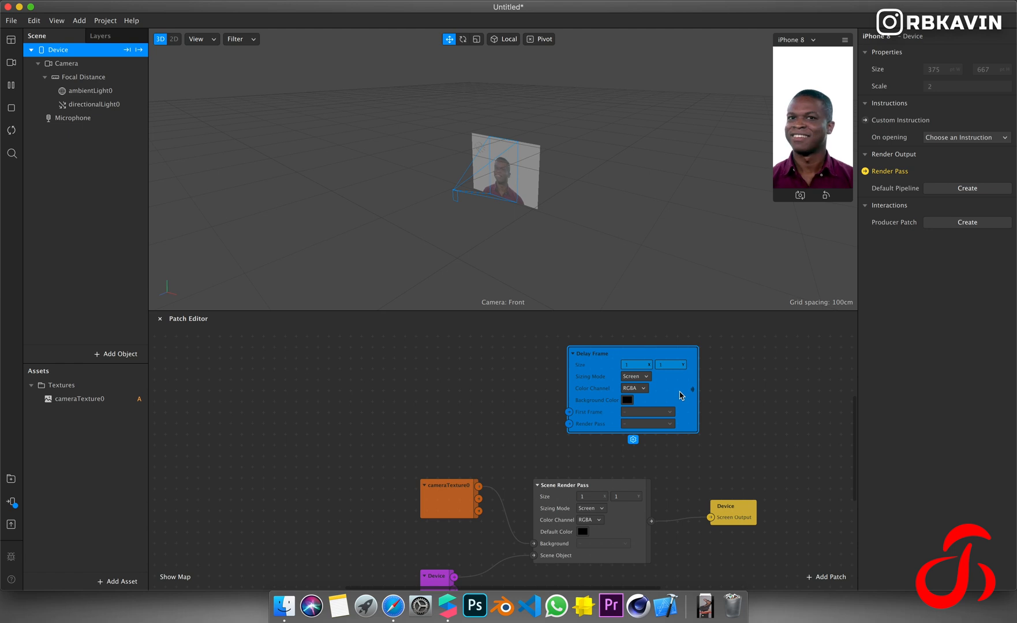
# Add a Receiver patch beside the Delay Frame patch and set its source to Delay Frame.
pyautogui.rightClick(760, 398)
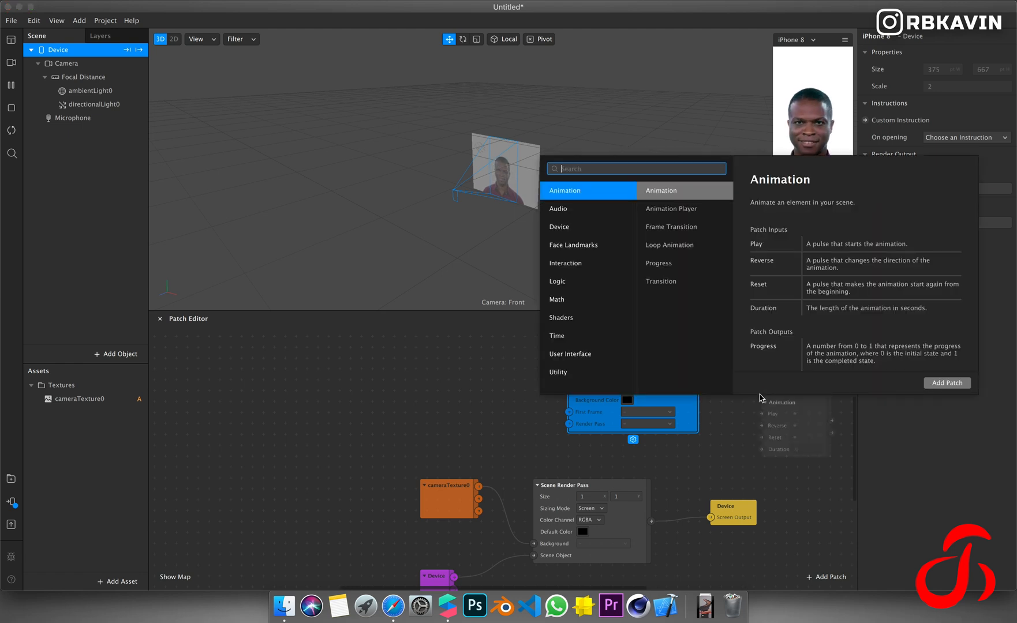
pyautogui.write('rea')
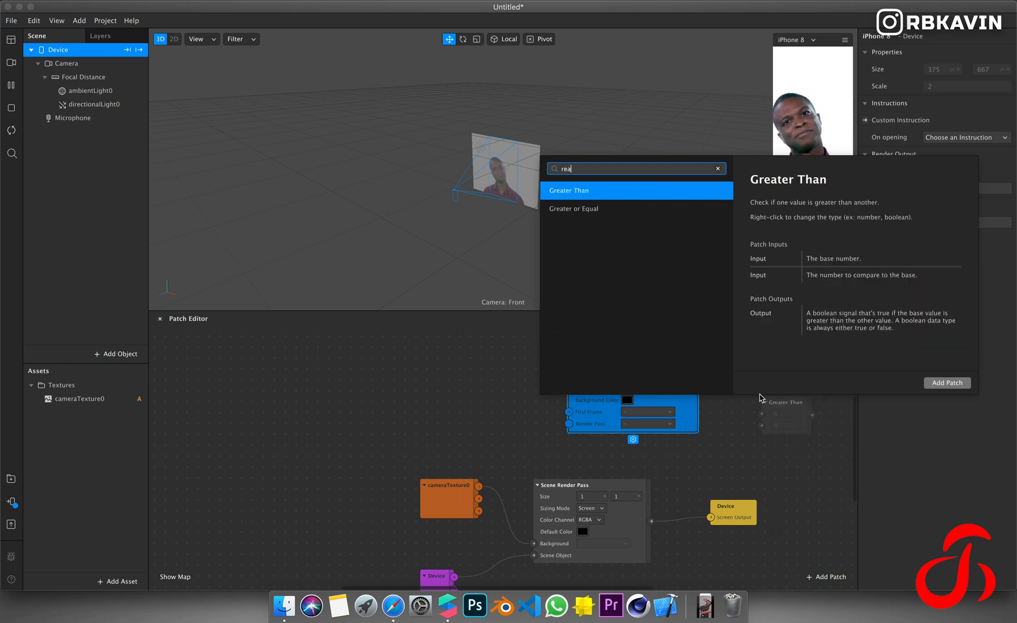
pyautogui.press('BackSpace')
pyautogui.write('c')
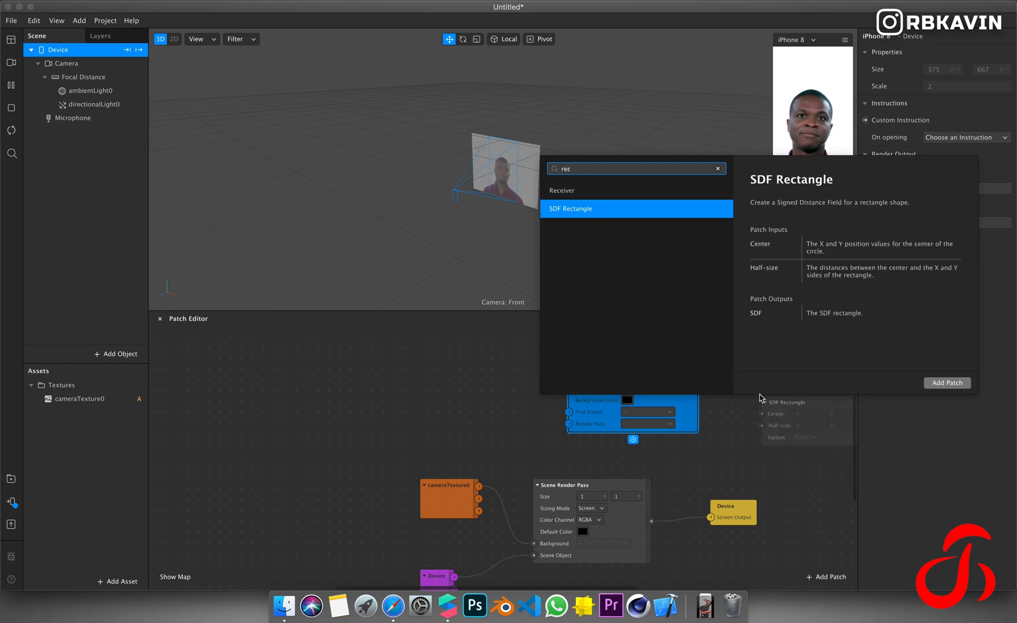
pyautogui.press('Up')
pyautogui.press('Return')
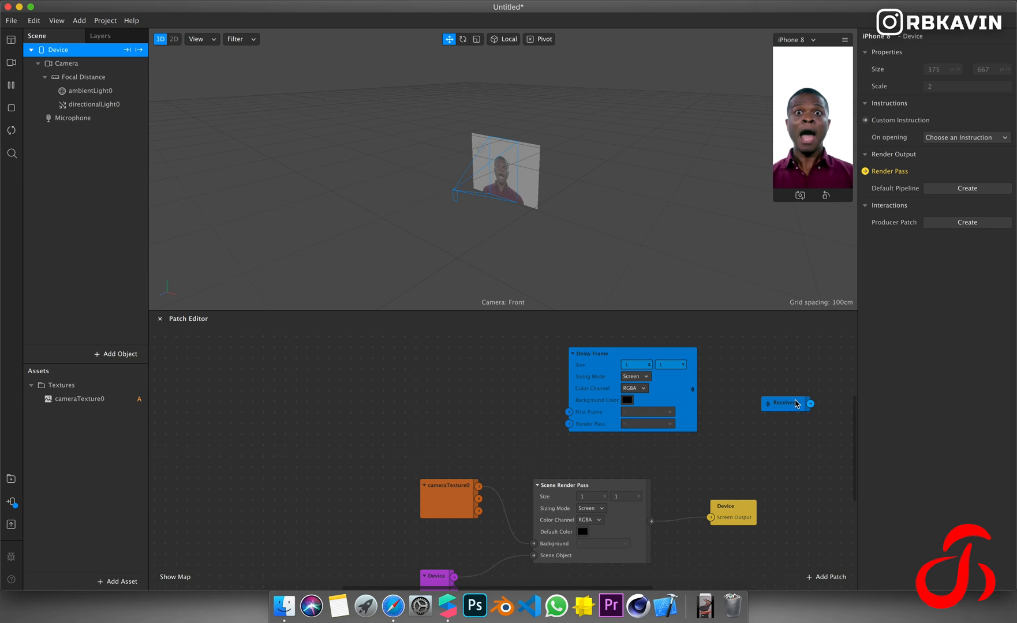
pyautogui.moveTo(797, 404); pyautogui.dragTo(504, 407, button='middle')
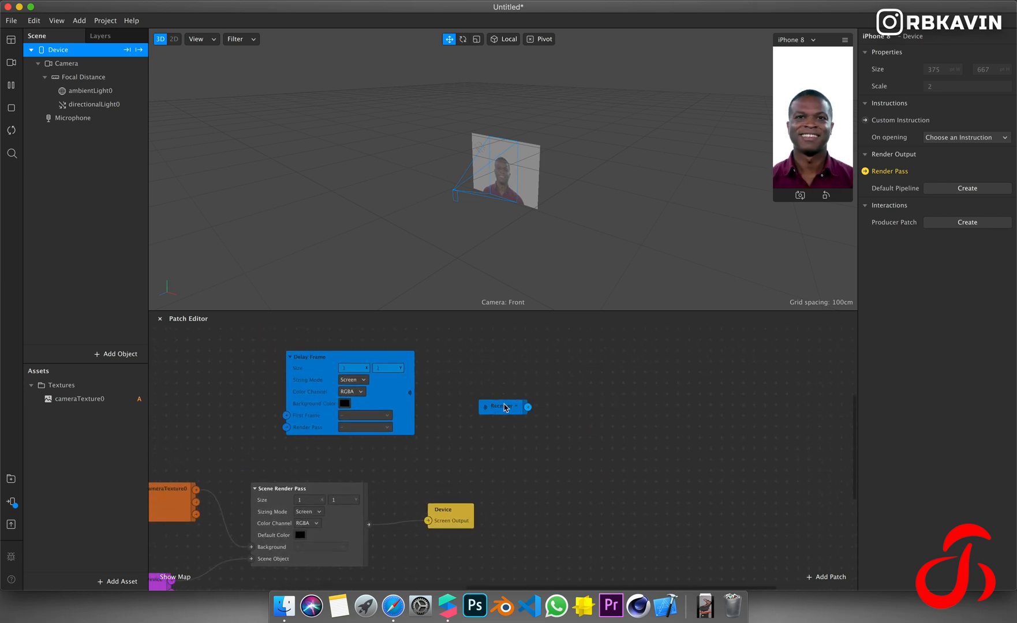
pyautogui.click(517, 408)
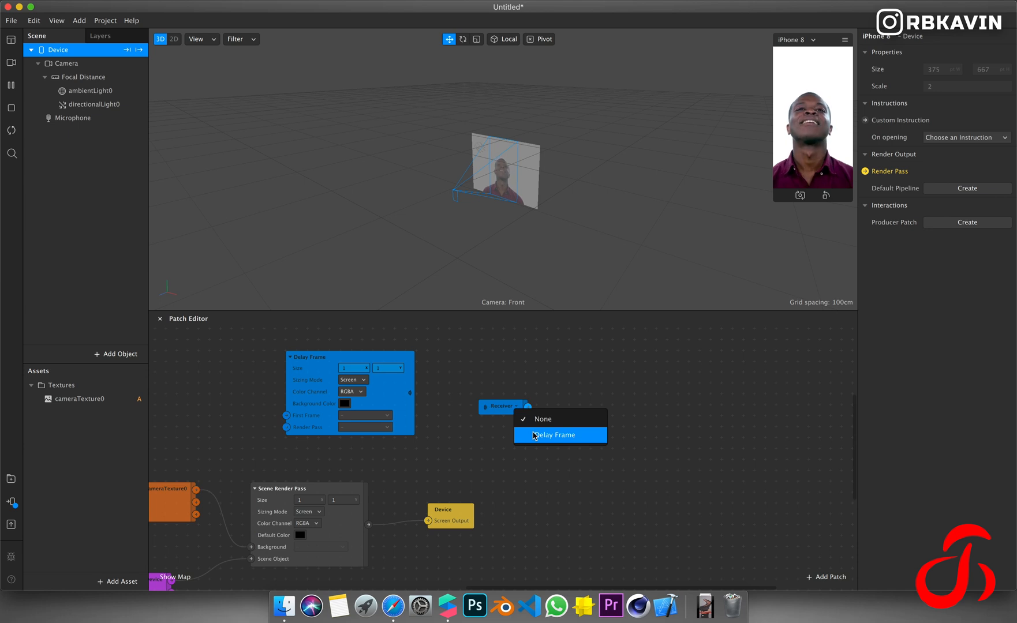
pyautogui.click(535, 435)
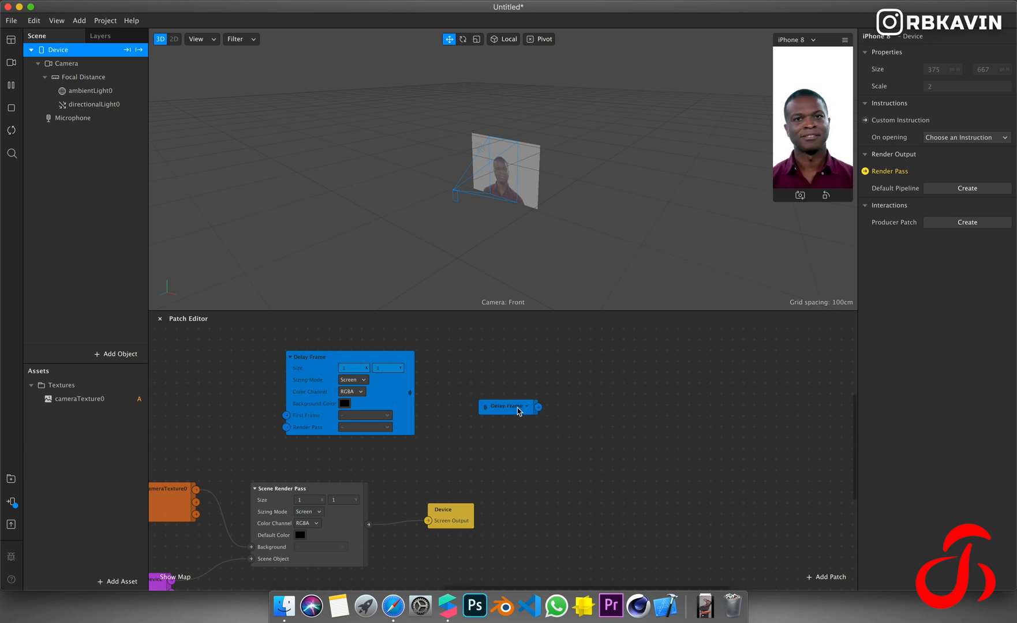
# Move the receiver to the input side of the Delay Frame patch, and connect cameraTexture0's first output to Delay Frame's First Frame input.
pyautogui.doubleClick(320, 352)
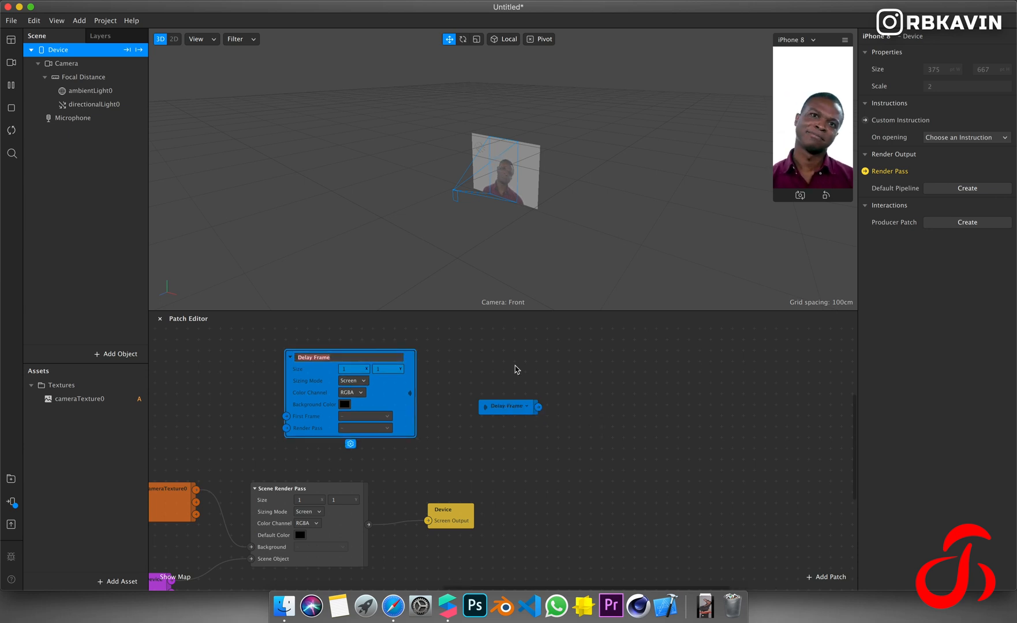
pyautogui.click(478, 386)
pyautogui.click(505, 407)
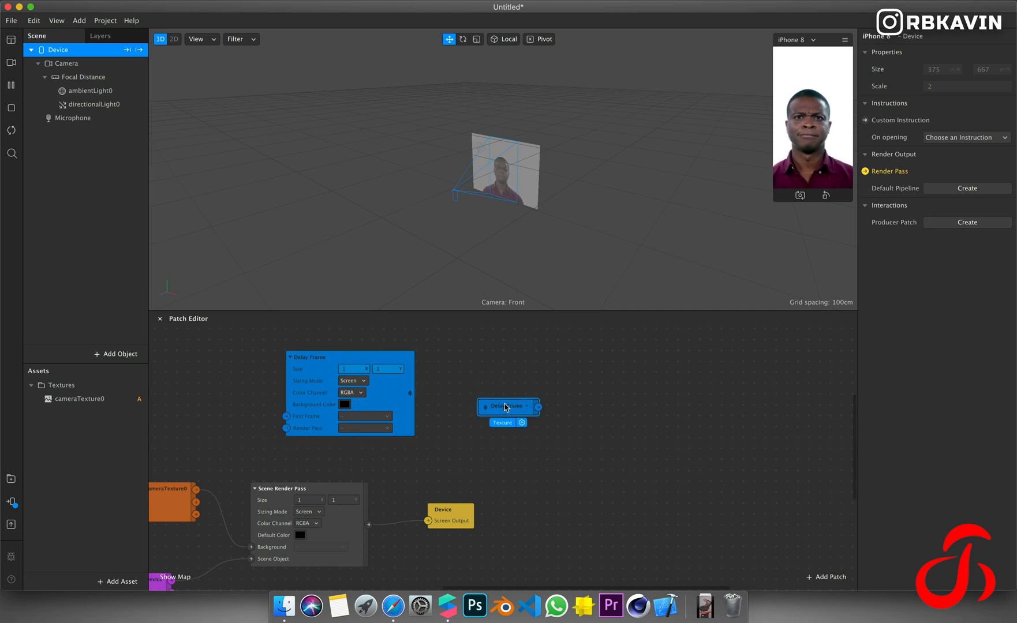
pyautogui.moveTo(517, 411); pyautogui.dragTo(167, 433)
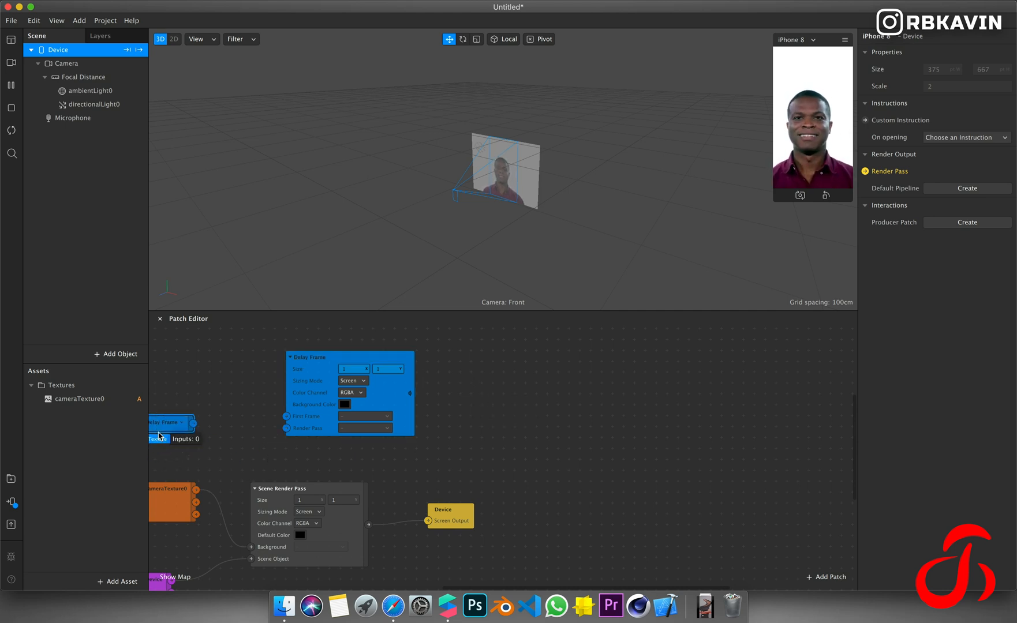
pyautogui.hscroll(-3, 228, 444)
pyautogui.hscroll(-10, 233, 437)
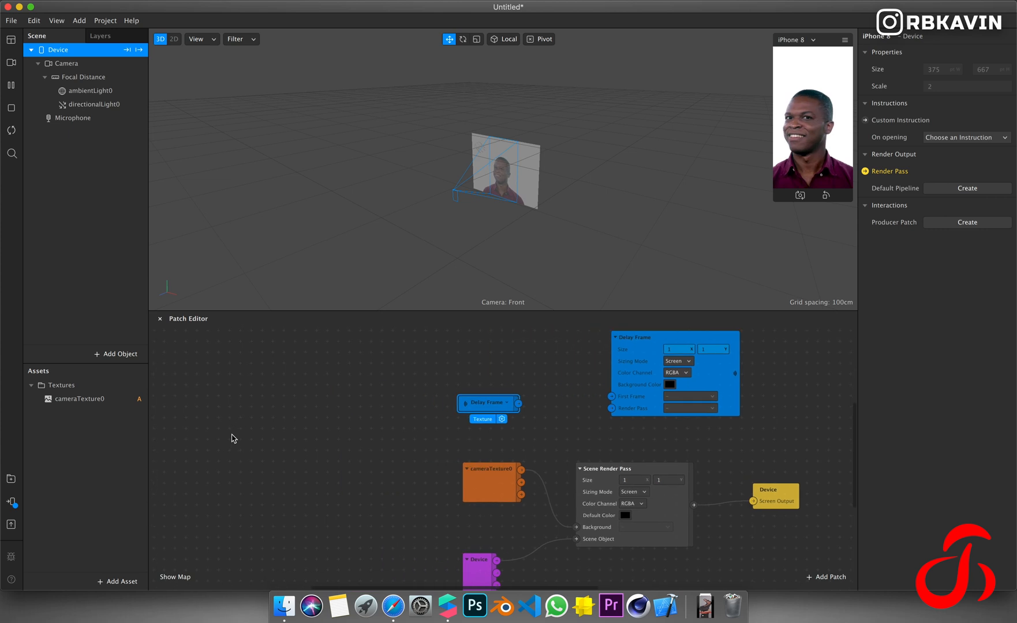
pyautogui.moveTo(460, 407); pyautogui.dragTo(427, 407)
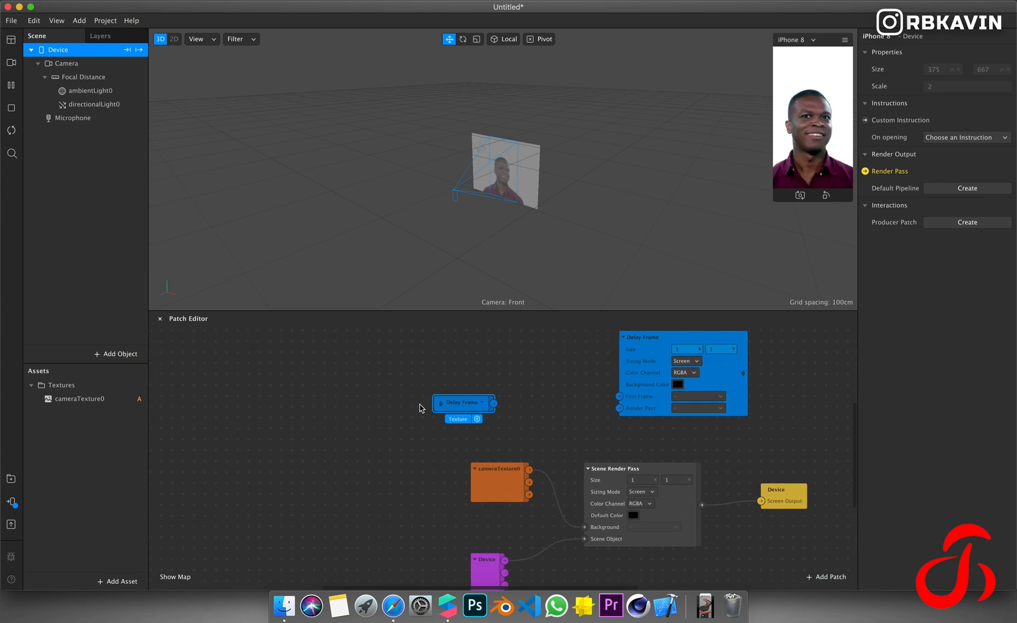
pyautogui.moveTo(508, 473); pyautogui.dragTo(619, 397)
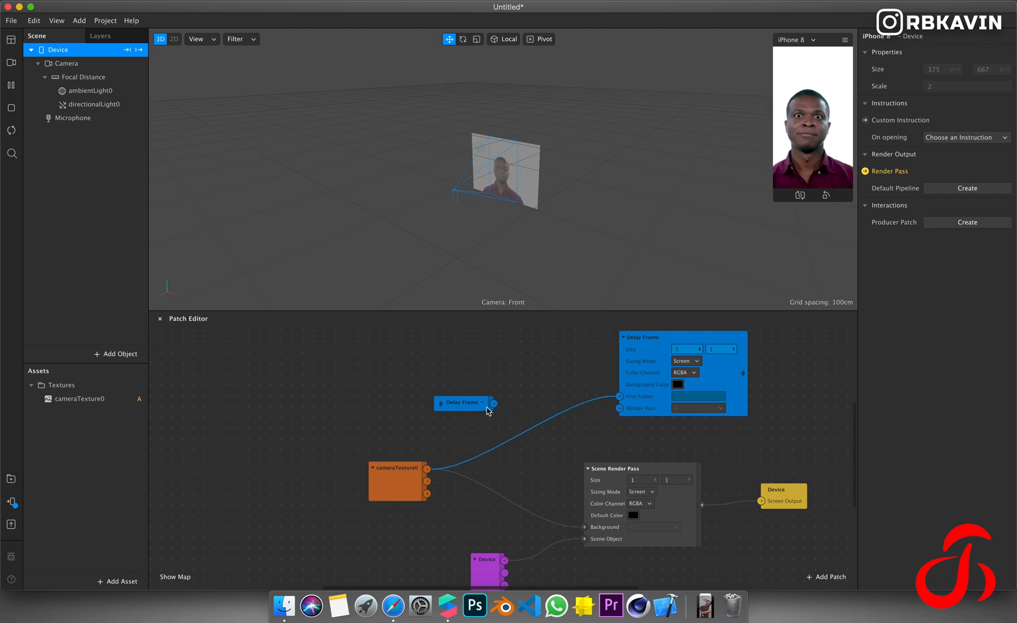
# Add a Shader Render Pass patch fed by the Delay Frame receiver's output.
pyautogui.moveTo(494, 404); pyautogui.dragTo(535, 402)
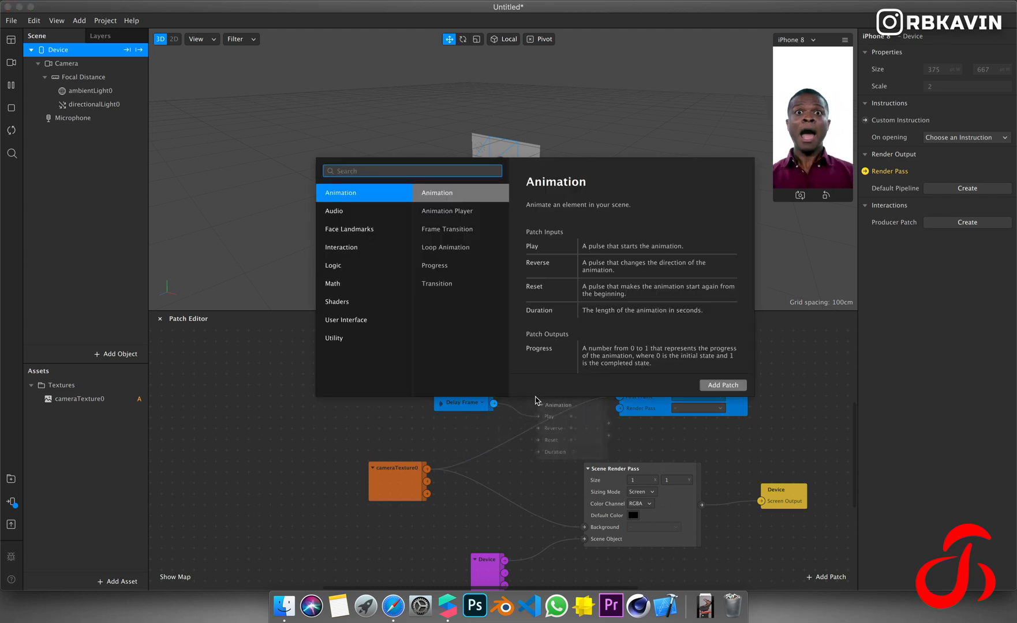
pyautogui.write('sha')
pyautogui.press('Down')
pyautogui.press('Down')
pyautogui.press('Return')
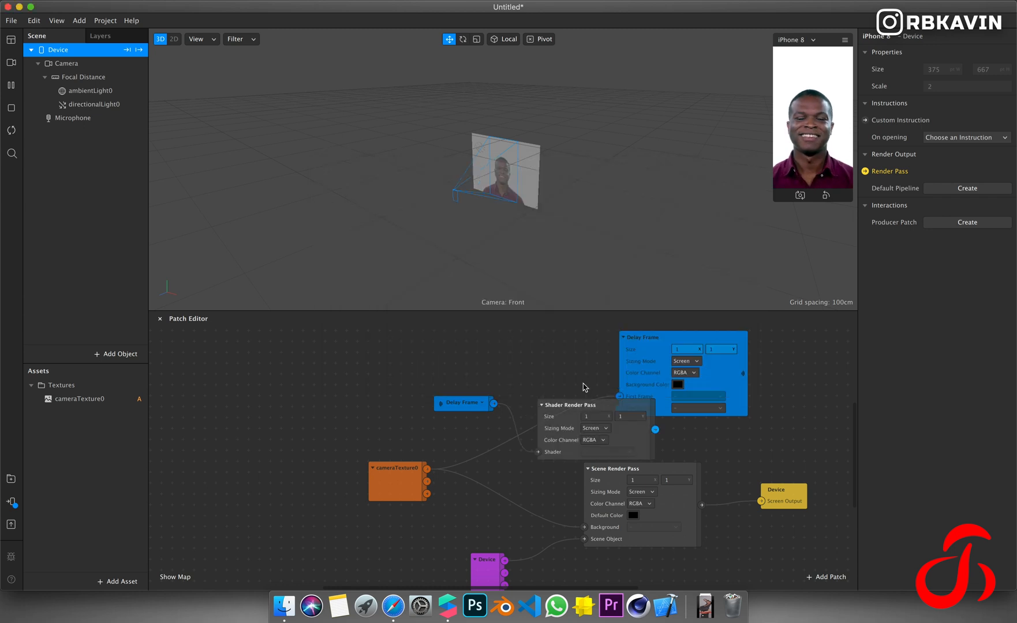
# Arrange the receiver and Shader Render Pass above cameraTexture0, and connect the pass's output to Delay Frame's Render Pass input.
pyautogui.click(488, 385)
pyautogui.moveTo(416, 373); pyautogui.dragTo(460, 397)
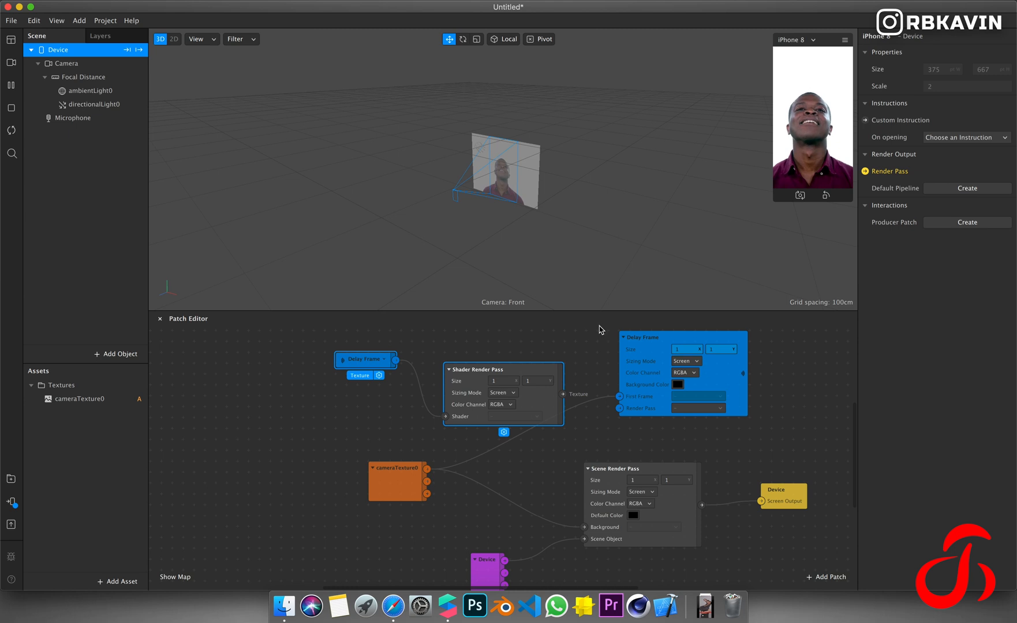
pyautogui.click(584, 383)
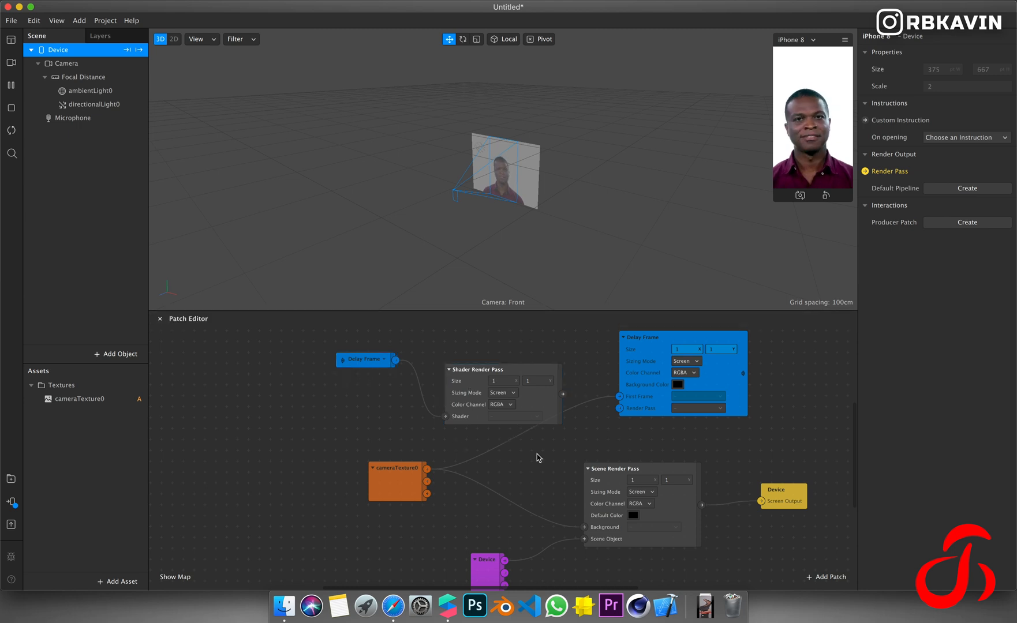
pyautogui.click(564, 395)
pyautogui.moveTo(563, 394); pyautogui.dragTo(620, 408)
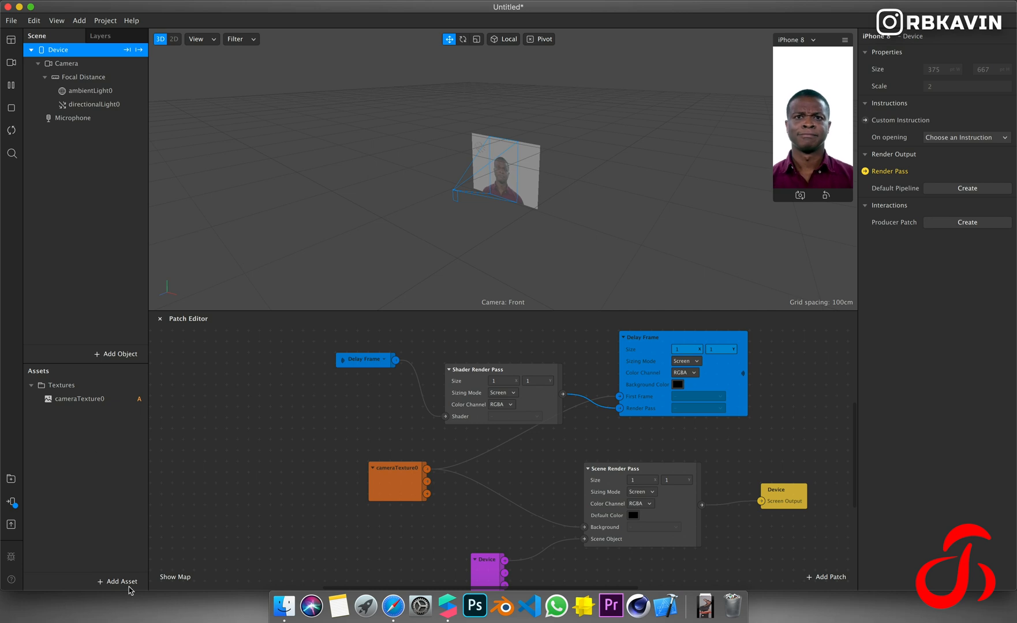
# Insert a 2D Rectangle object into the scene.
pyautogui.click(116, 353)
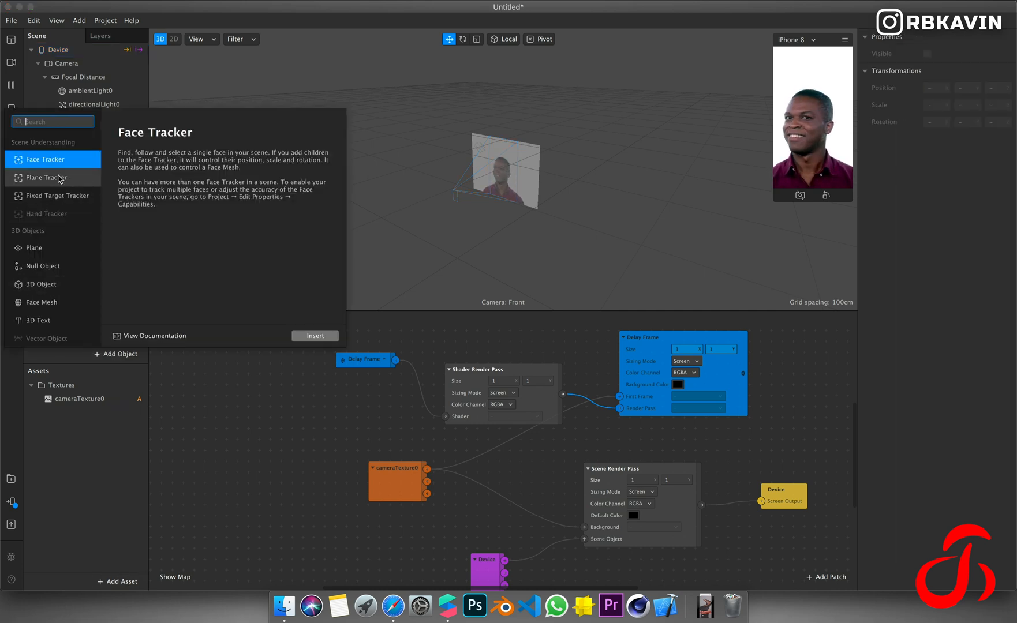
pyautogui.scroll(-1, 51, 338)
pyautogui.scroll(-5, 52, 346)
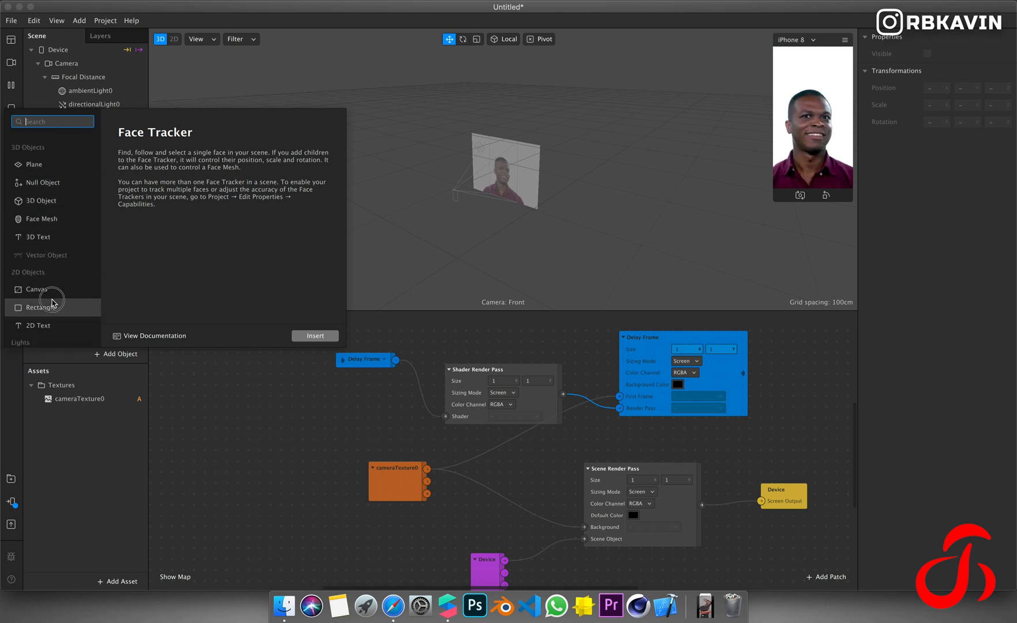
pyautogui.click(52, 306)
pyautogui.click(308, 334)
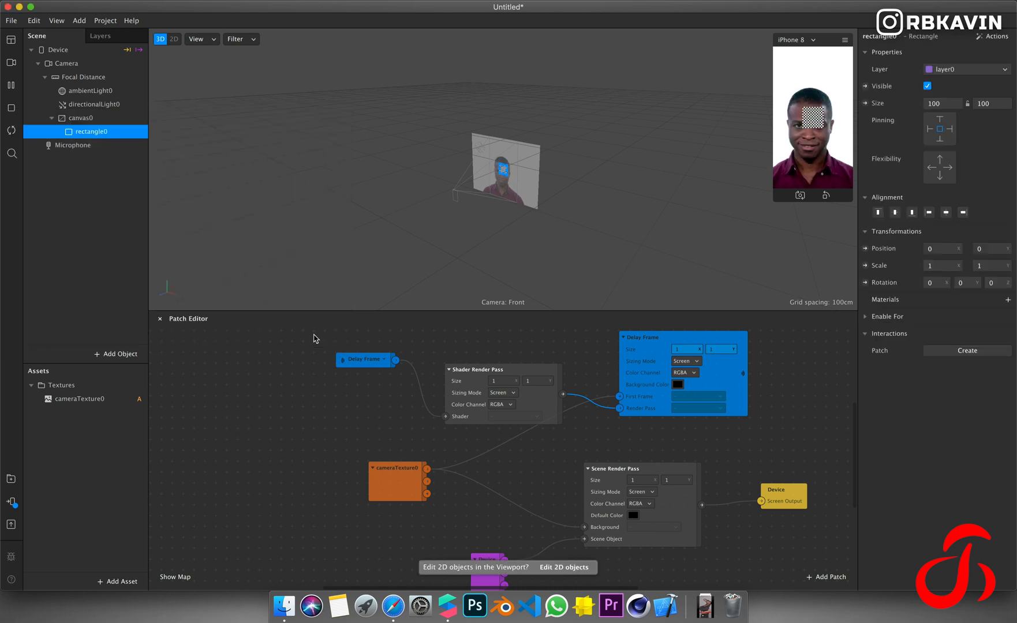
# Set the rectangle's size to Fill Width and Fill Height.
pyautogui.click(946, 103)
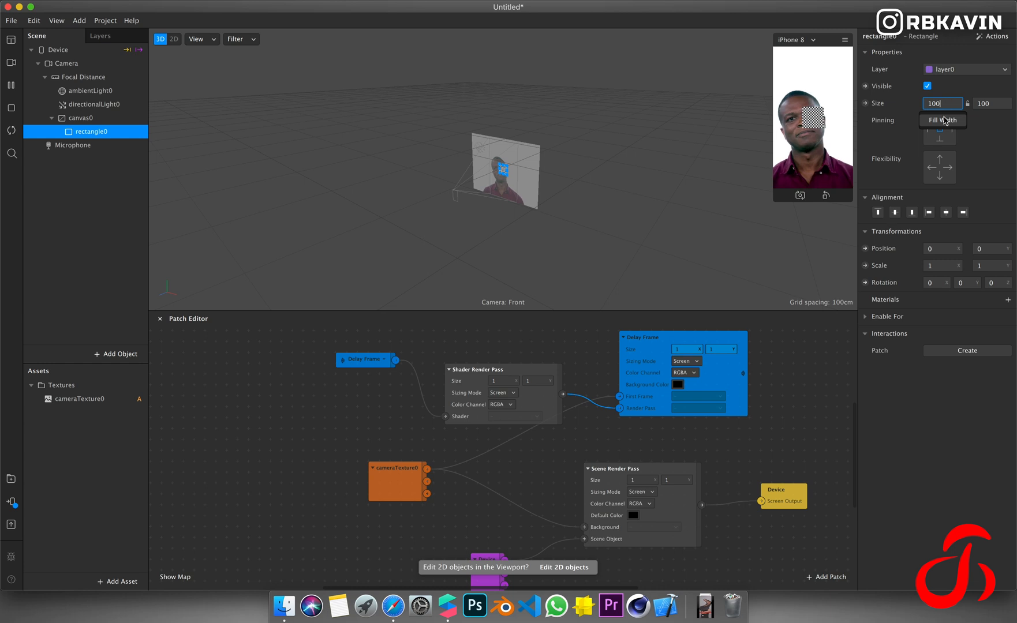
pyautogui.click(944, 121)
pyautogui.click(993, 103)
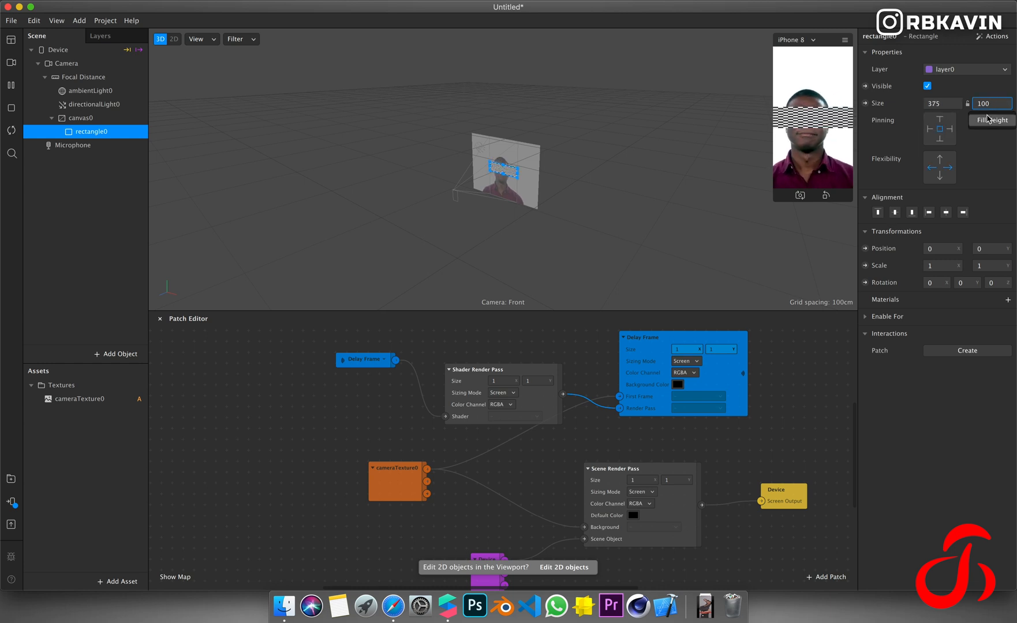
pyautogui.click(991, 121)
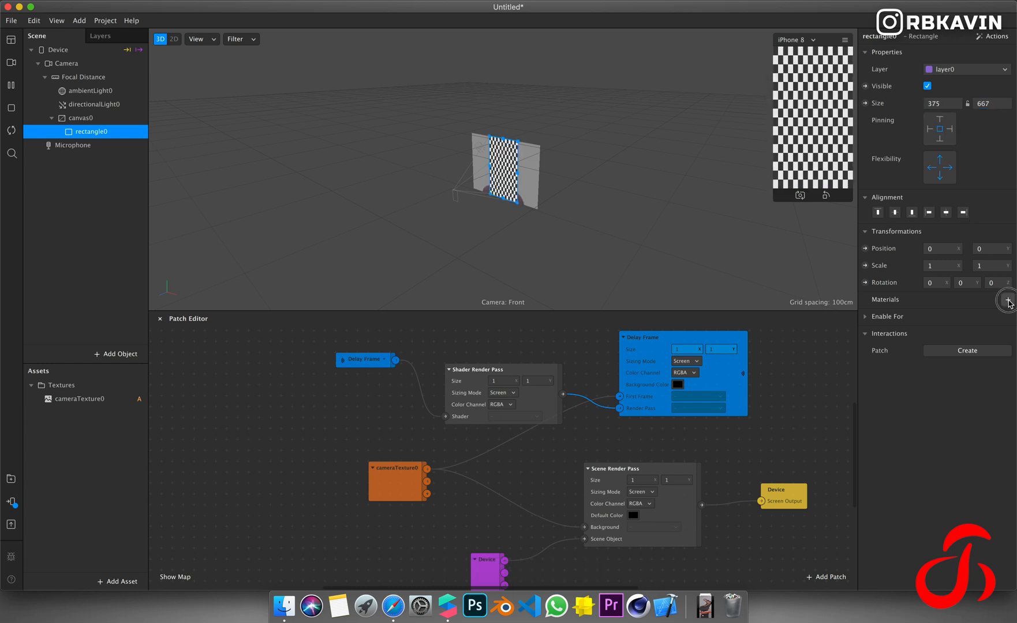
# Create a new material for the rectangle and set its shader type to Flat.
pyautogui.click(1008, 299)
pyautogui.click(975, 321)
pyautogui.click(956, 55)
pyautogui.click(935, 54)
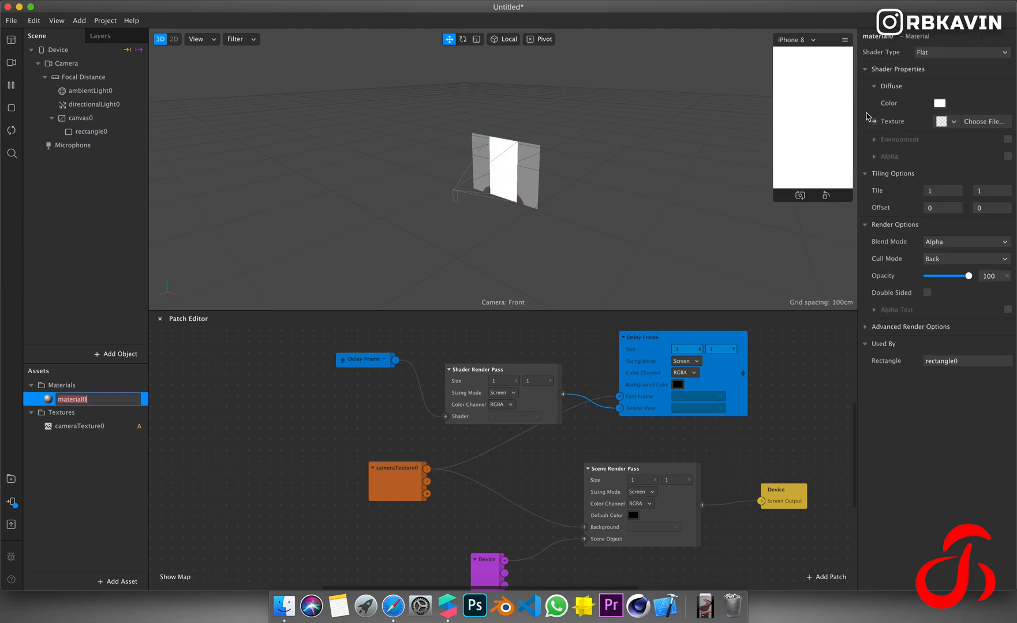
# Create a patch for the material's diffuse texture and connect the Shader Render Pass output to it.
pyautogui.click(874, 121)
pyautogui.moveTo(538, 469); pyautogui.dragTo(640, 427)
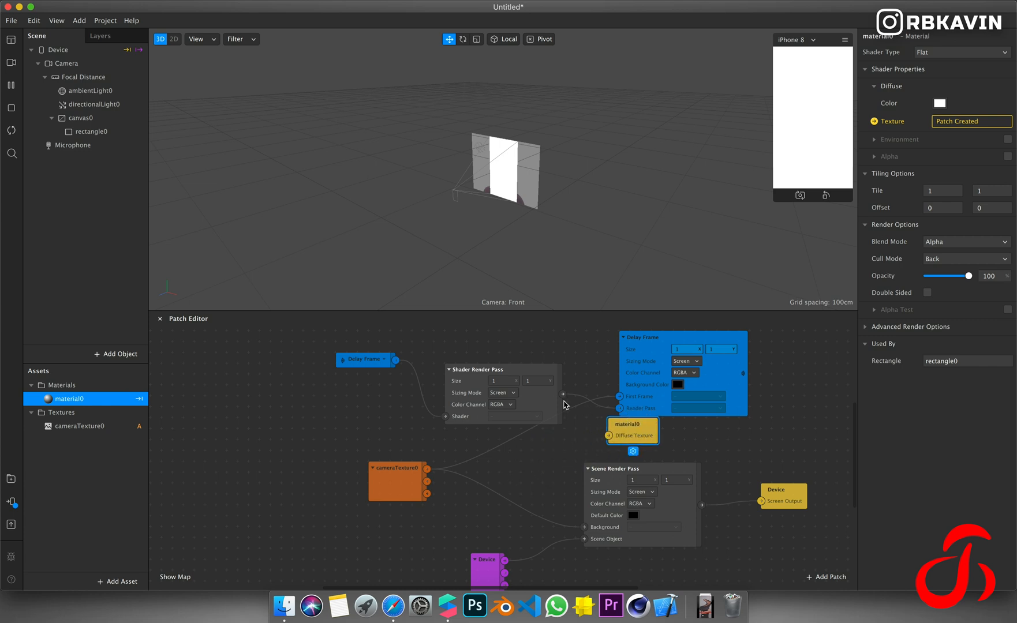
pyautogui.moveTo(561, 394); pyautogui.dragTo(610, 436)
# Enlarge the device preview to examine the rendered camera image, and shrink it to clear the patch graph.
pyautogui.moveTo(782, 198); pyautogui.dragTo(684, 309)
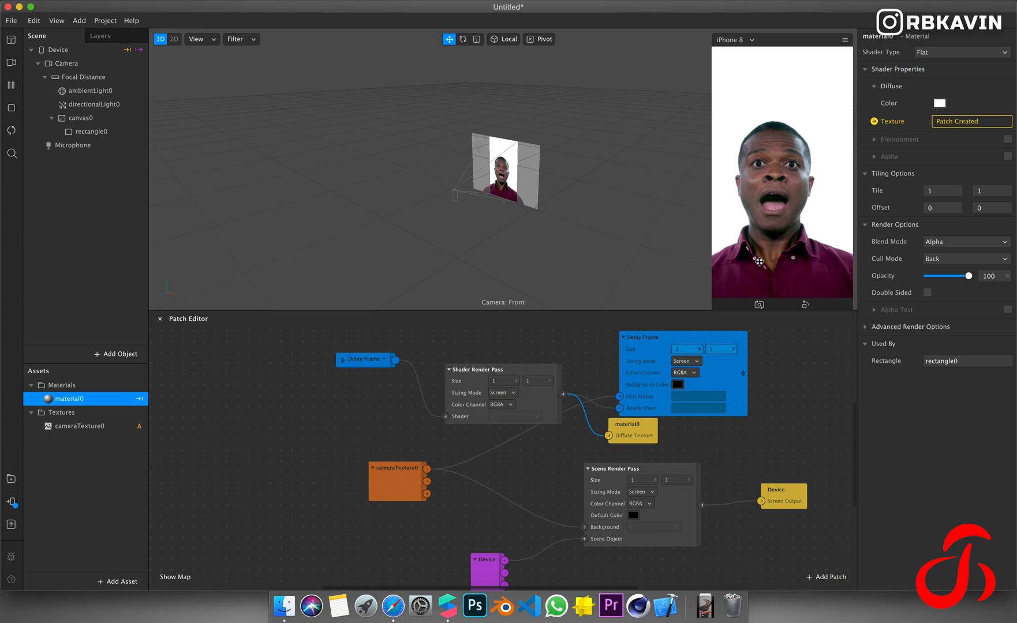
pyautogui.moveTo(713, 312); pyautogui.dragTo(650, 362)
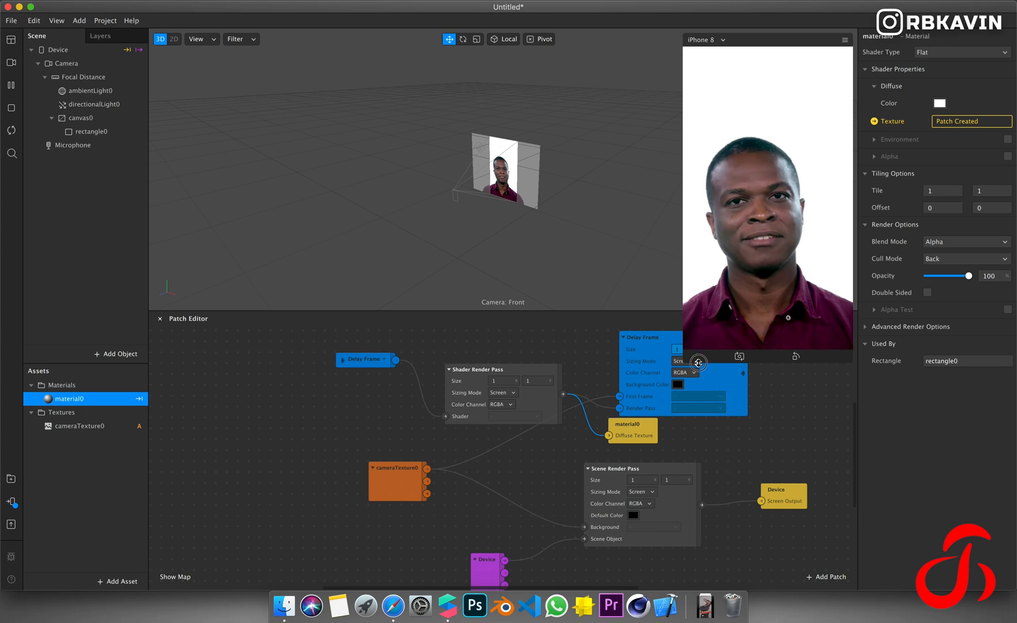
pyautogui.moveTo(684, 364); pyautogui.dragTo(595, 501)
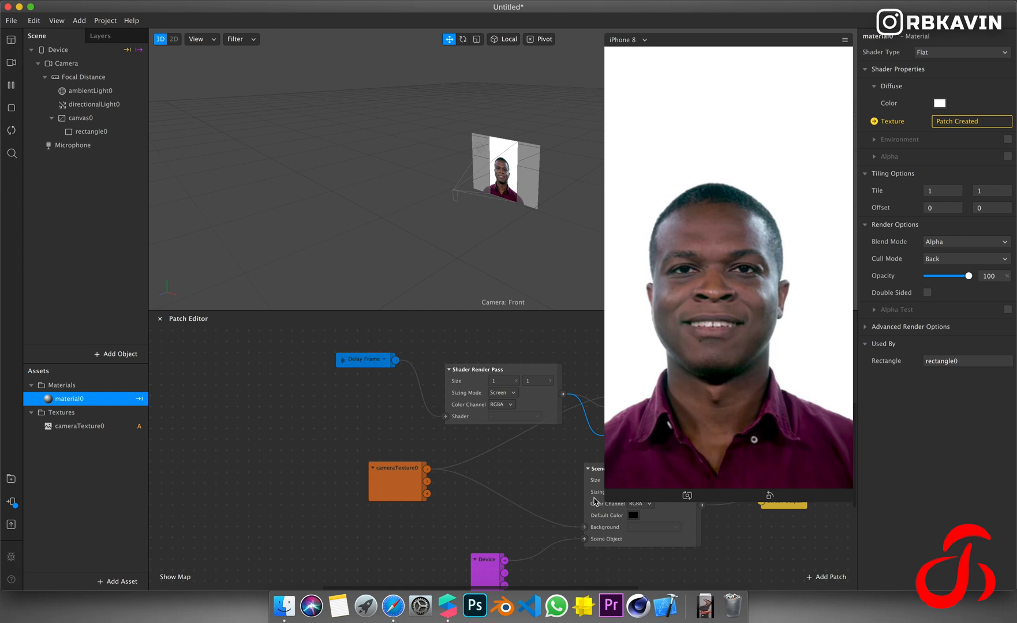
pyautogui.moveTo(609, 485); pyautogui.dragTo(740, 329)
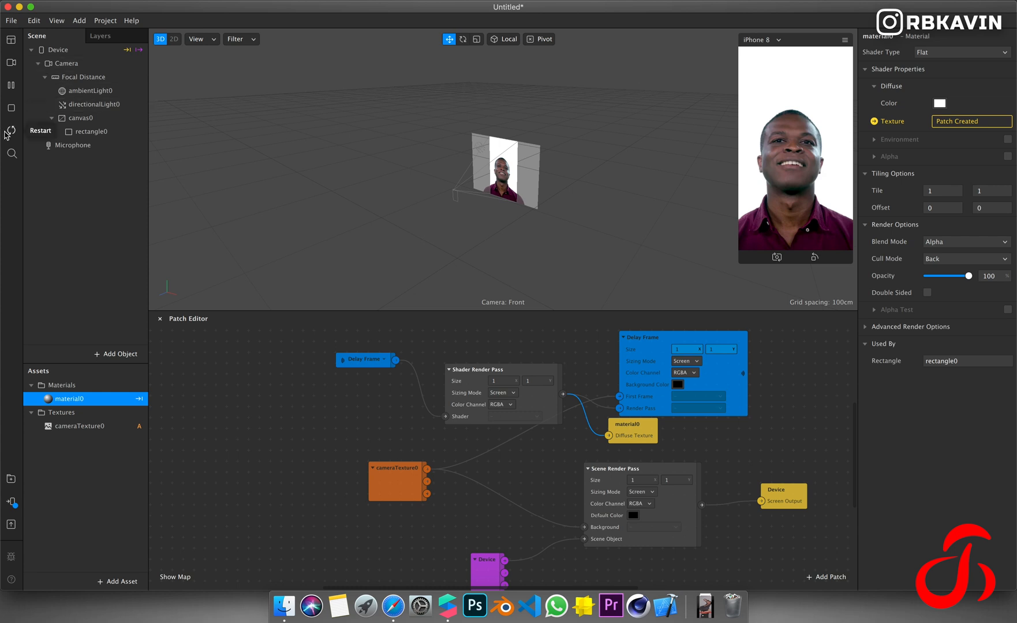
# Restart the preview and examine the textured rectangle up close from different angles in the 3D scene.
pyautogui.click(11, 131)
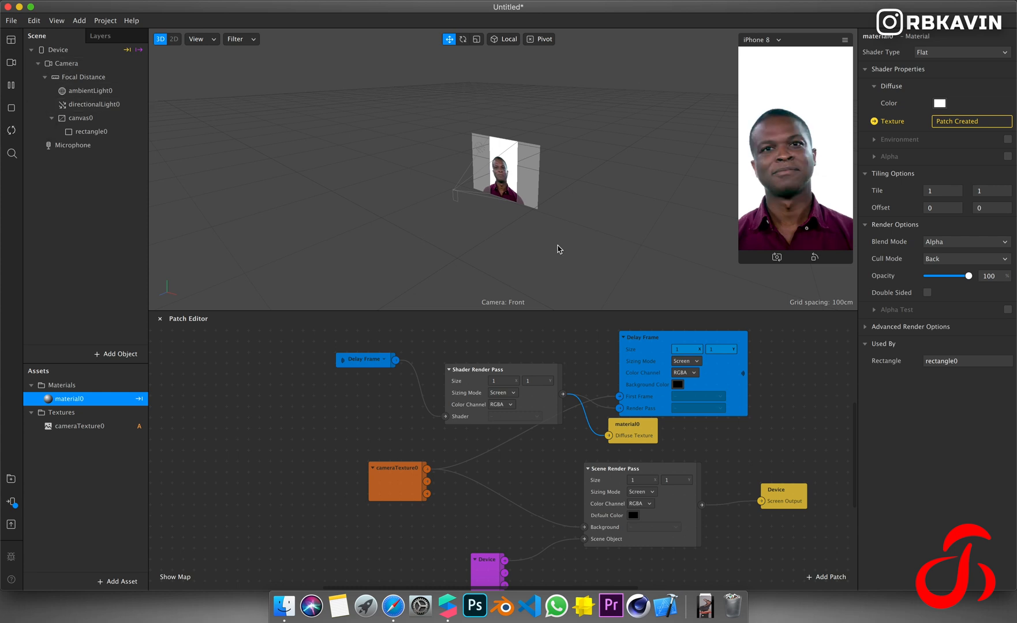
pyautogui.scroll(10, 516, 272)
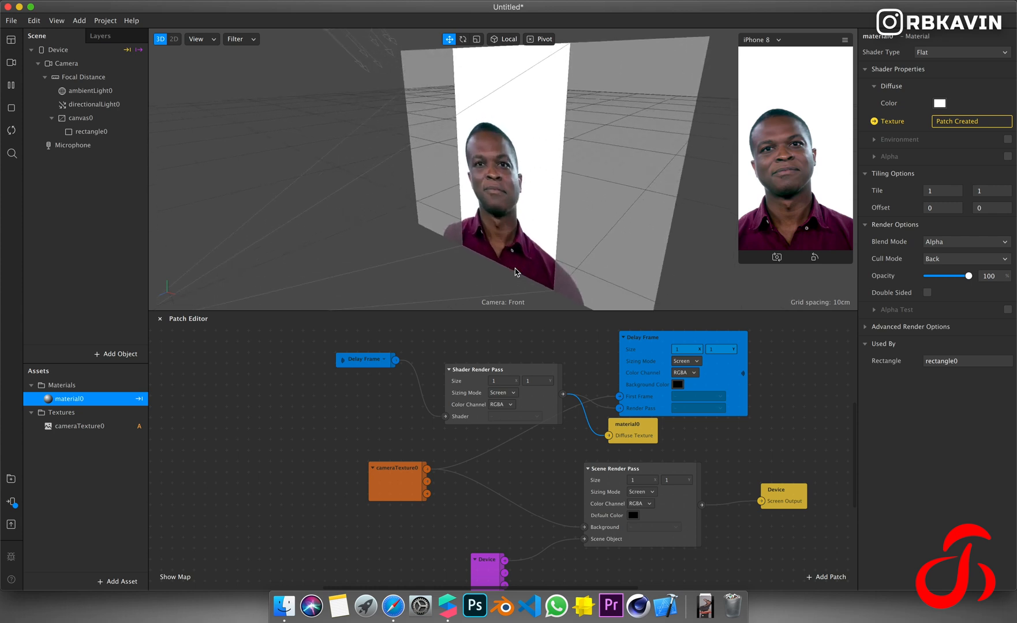
pyautogui.moveTo(413, 261); pyautogui.dragTo(462, 264)
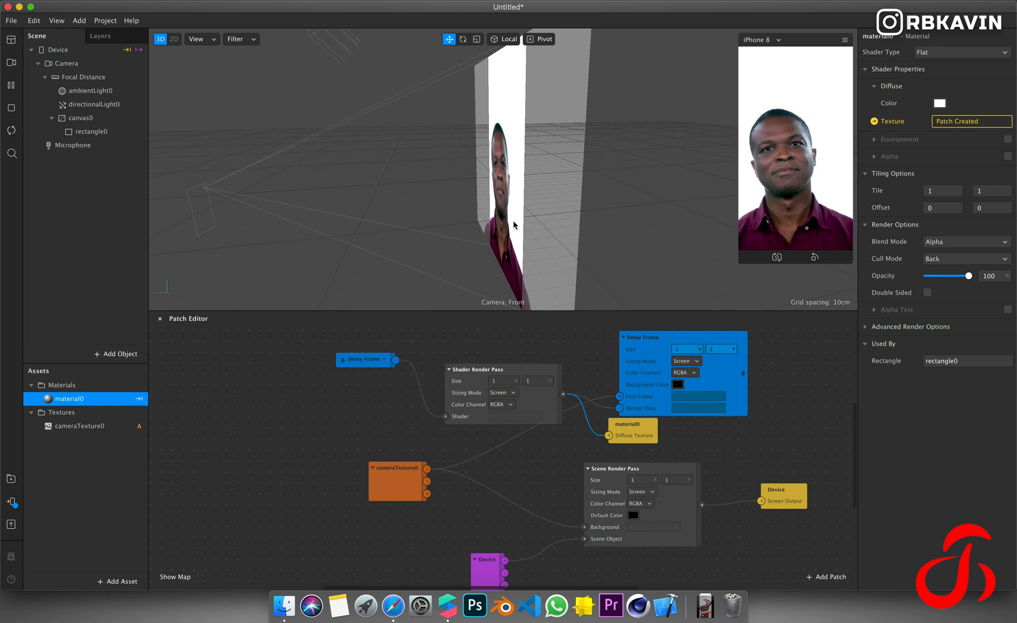
pyautogui.moveTo(513, 220); pyautogui.dragTo(633, 240)
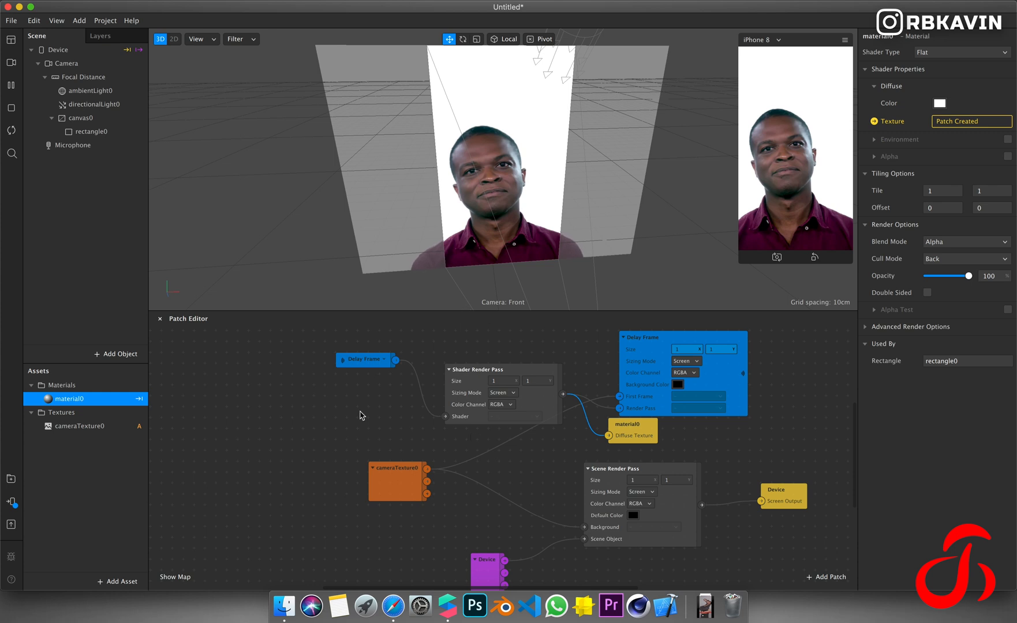
# Add a Mix patch, feed the Delay Frame receiver into its second input, and connect its output to the Shader Render Pass shader.
pyautogui.doubleClick(359, 413)
pyautogui.write('mix')
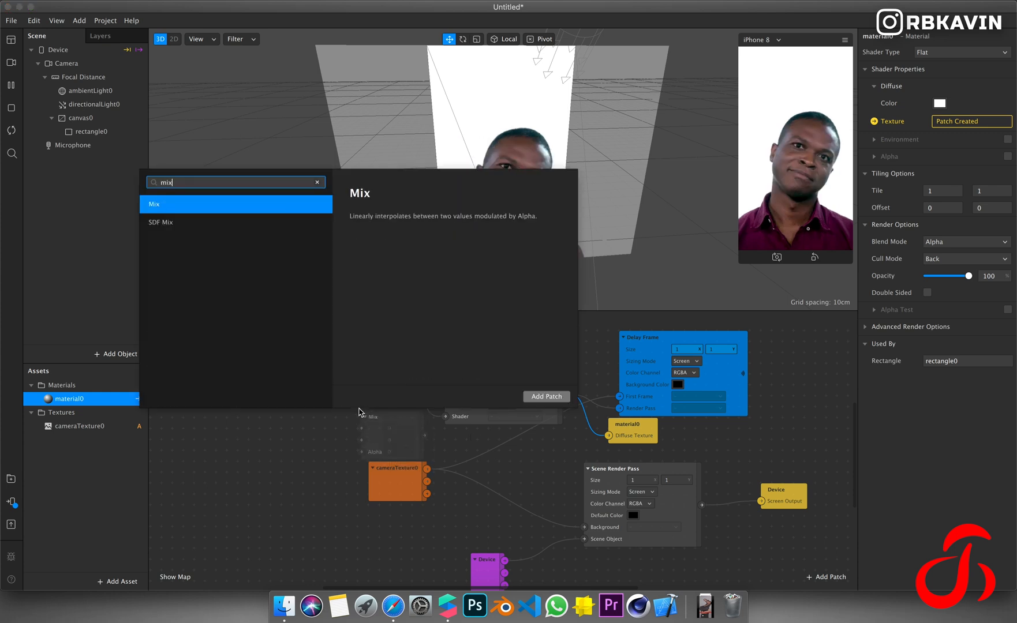
pyautogui.press('Return')
pyautogui.moveTo(395, 360); pyautogui.dragTo(361, 439)
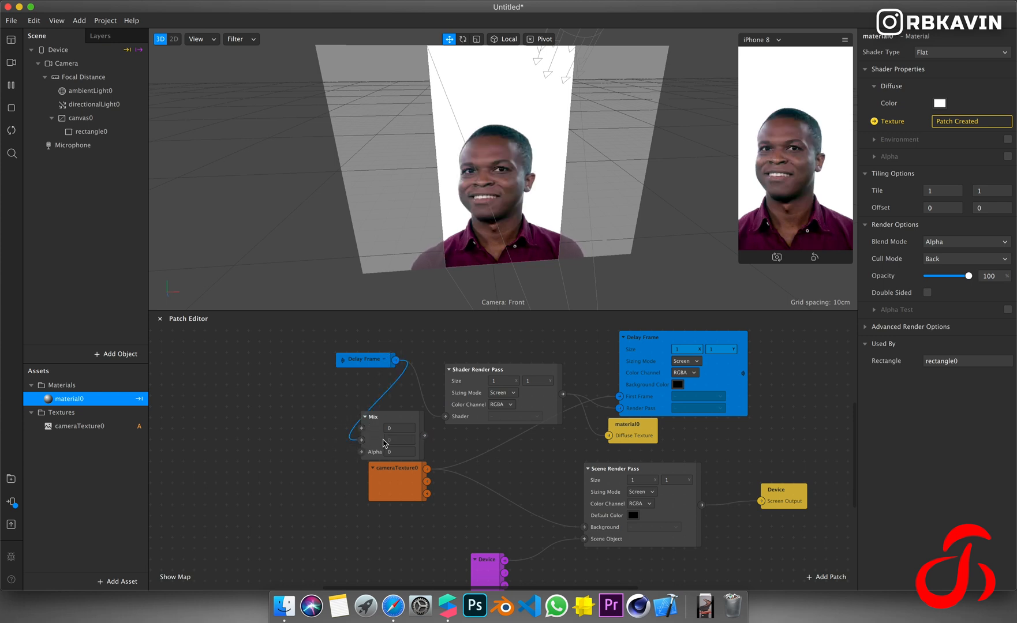
pyautogui.moveTo(361, 362); pyautogui.dragTo(318, 361)
pyautogui.moveTo(423, 434); pyautogui.dragTo(445, 416)
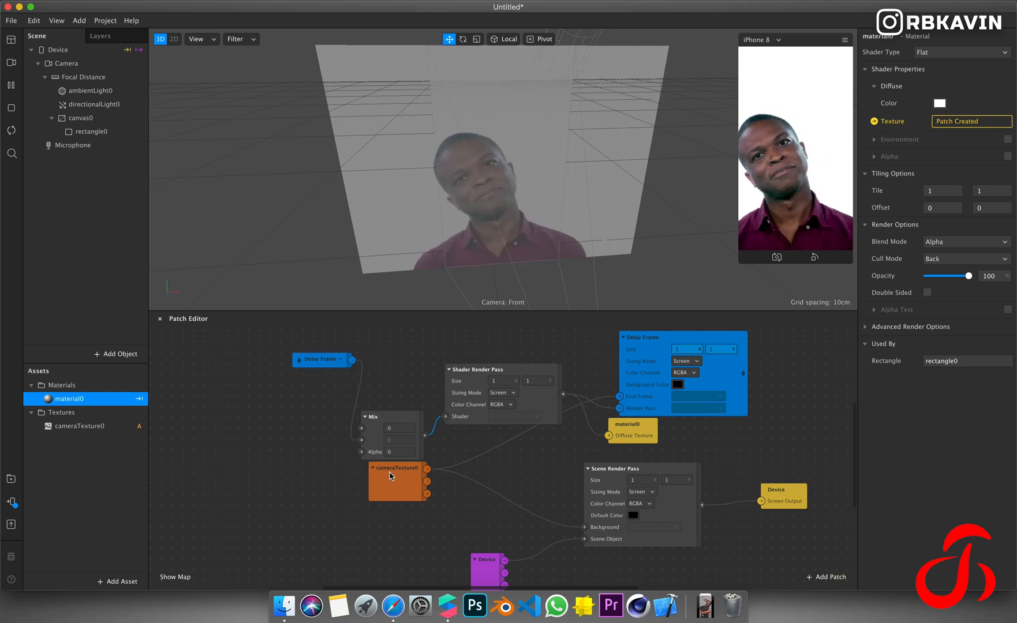
# Connect cameraTexture0's RGBA output to Mix's first input, position the texture patch below it, and set Mix's Alpha to 1.
pyautogui.moveTo(390, 476); pyautogui.dragTo(364, 429)
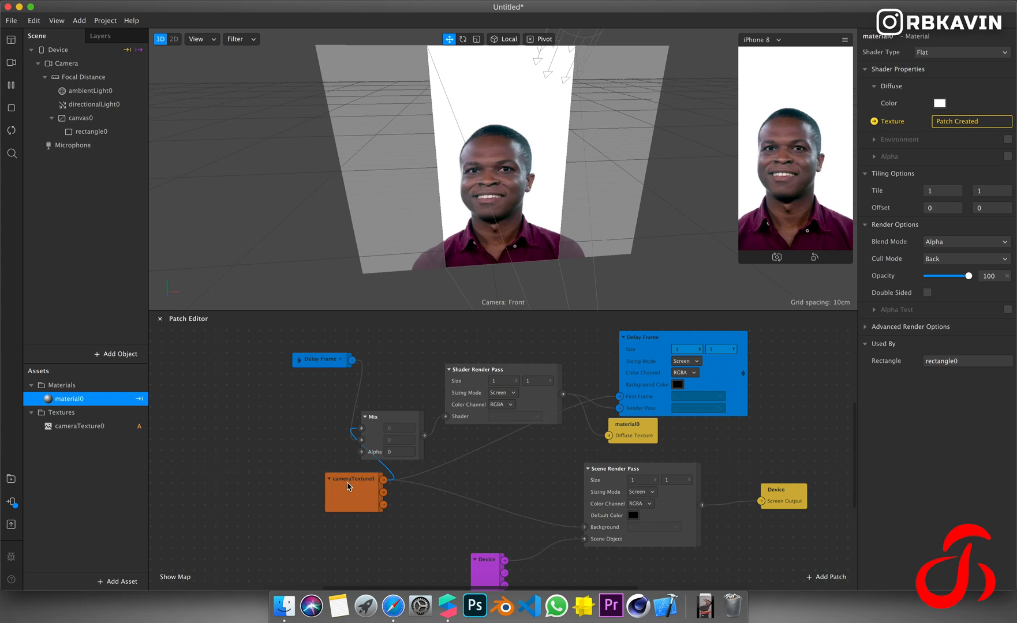
pyautogui.moveTo(349, 487); pyautogui.dragTo(282, 475)
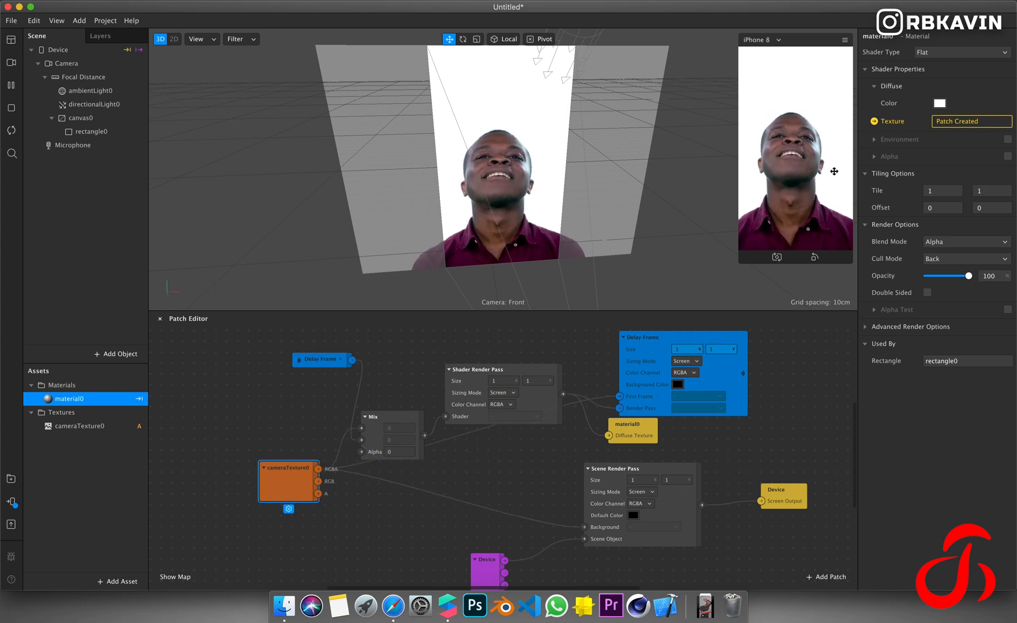
pyautogui.moveTo(289, 482); pyautogui.dragTo(322, 514)
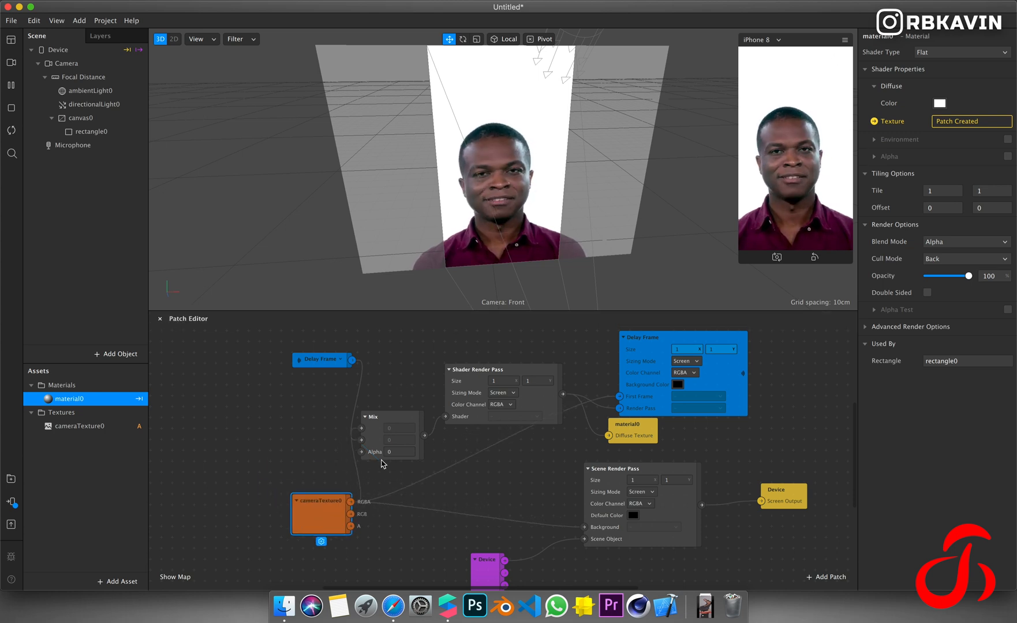
pyautogui.click(400, 451)
pyautogui.write('1')
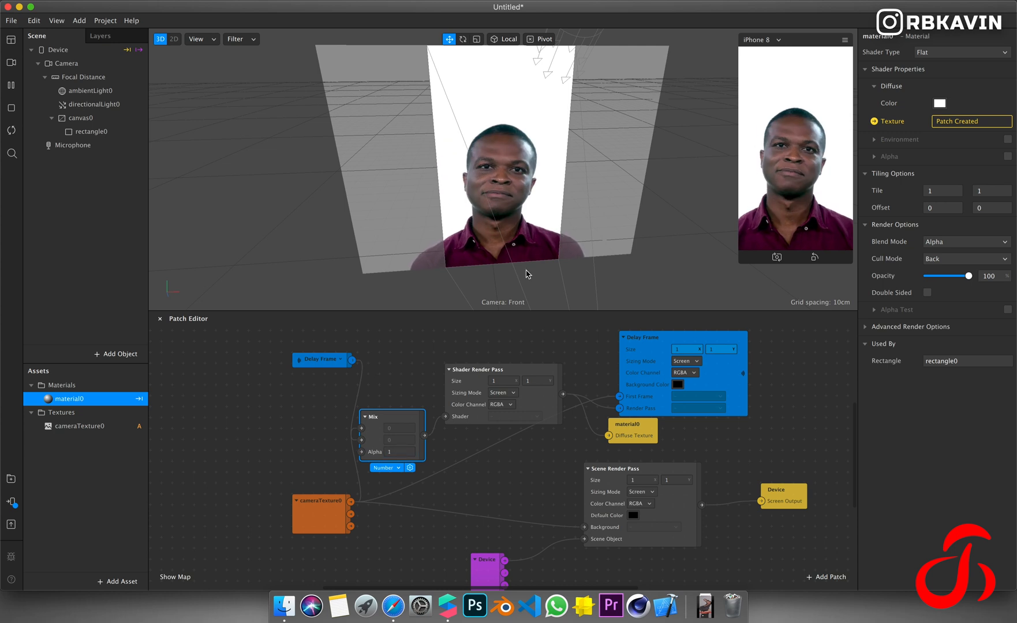
# Add a Screen Tap patch and place it in the free space beside the Mix patch.
pyautogui.rightClick(288, 438)
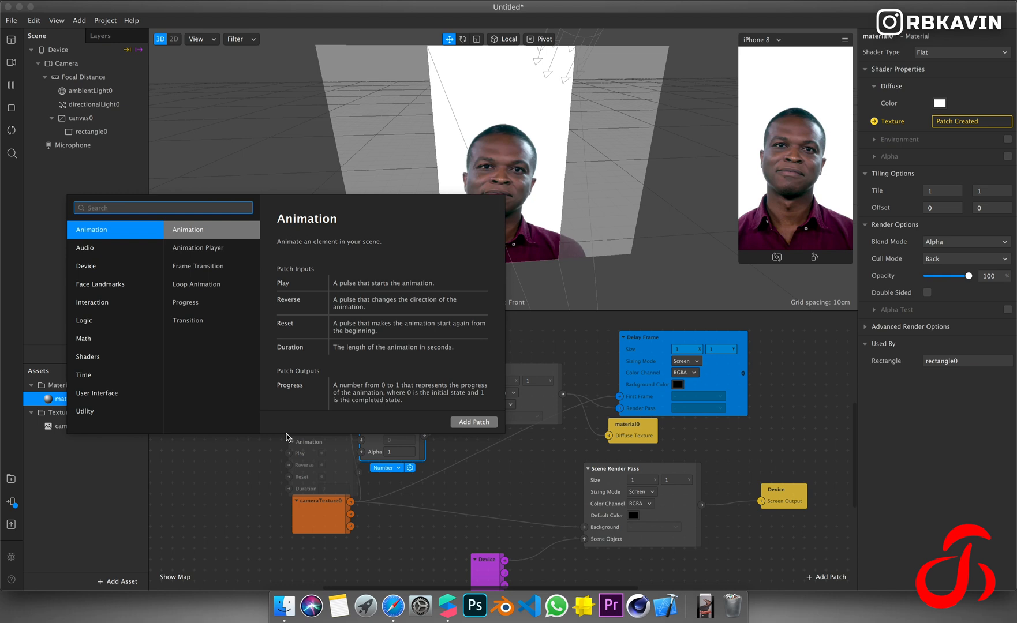
pyautogui.write('tap')
pyautogui.press('Down')
pyautogui.press('Return')
pyautogui.moveTo(321, 446); pyautogui.dragTo(228, 449)
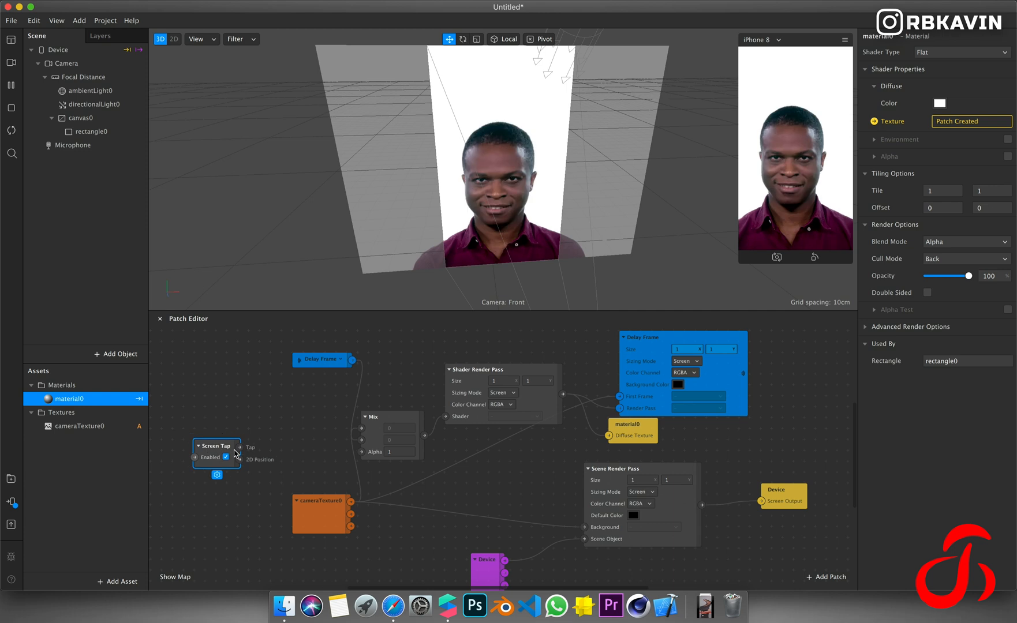
# Add a Switch flipped by the Screen Tap output and connect its On / Off output to Mix's Alpha.
pyautogui.click(300, 445)
pyautogui.rightClick(300, 445)
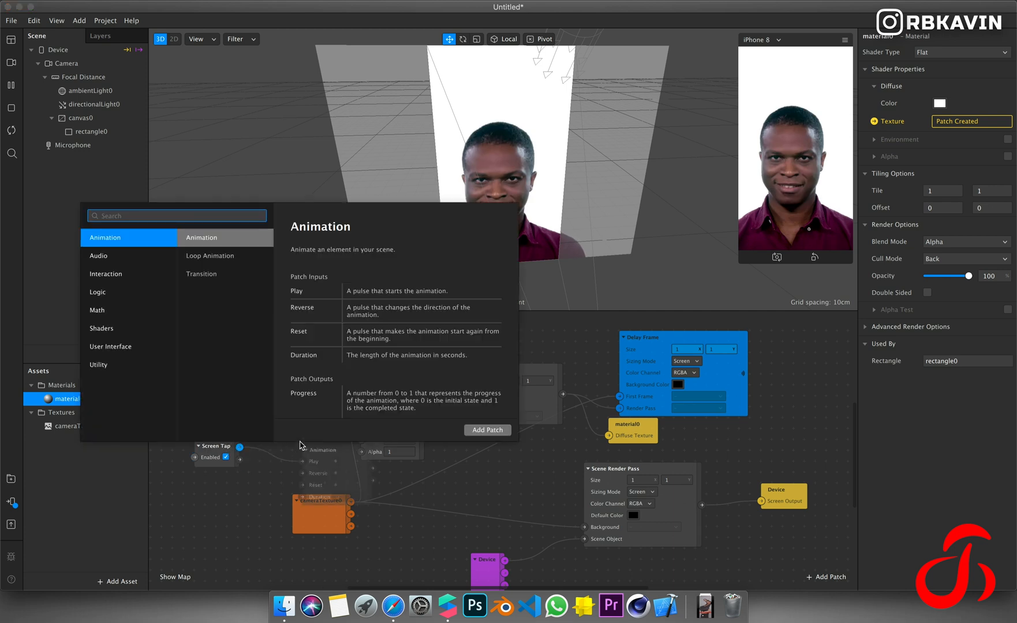
pyautogui.write('sw')
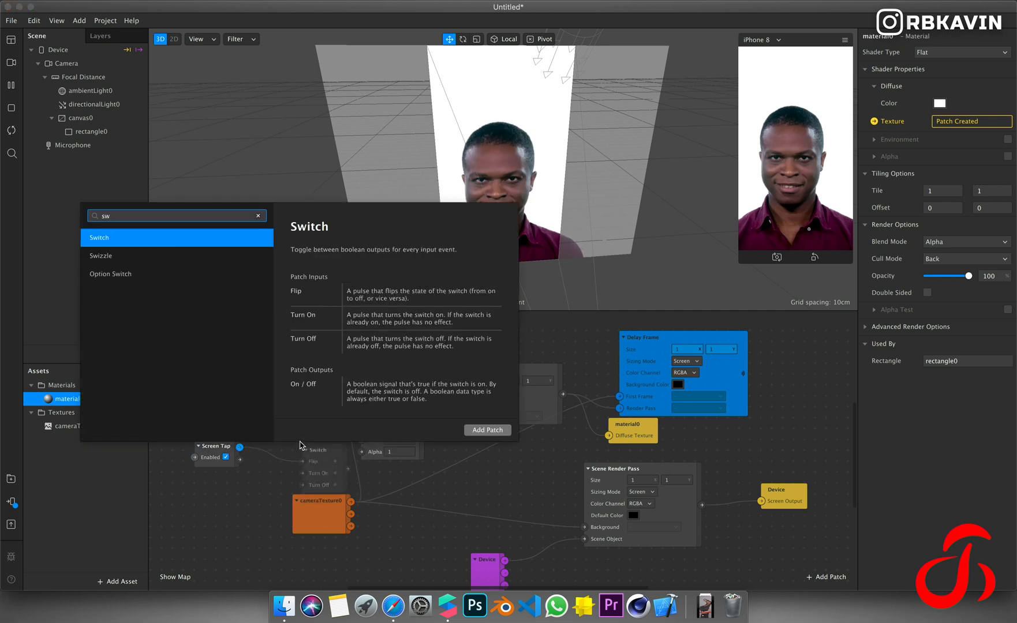
pyautogui.press('Return')
pyautogui.moveTo(359, 454); pyautogui.dragTo(361, 452)
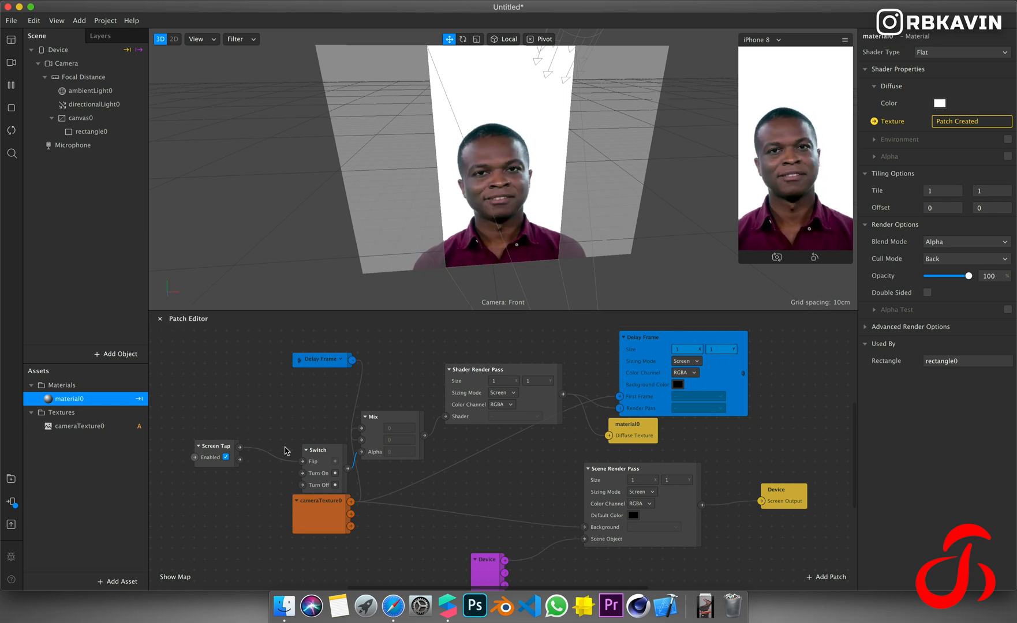
pyautogui.moveTo(319, 457); pyautogui.dragTo(297, 430)
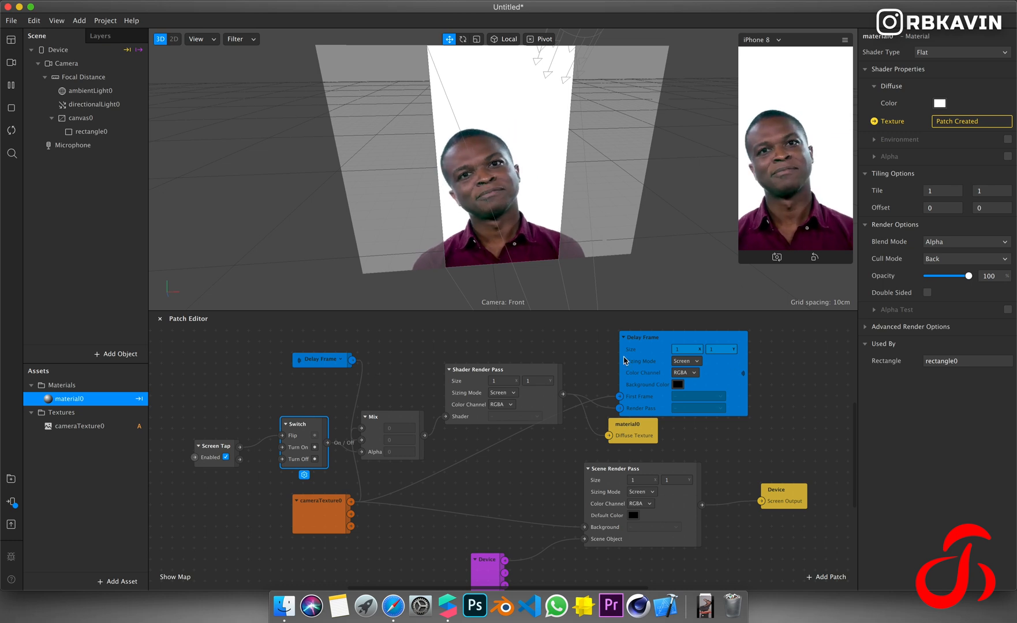
# Shift the large Delay Frame patch slightly and delete the Screen Tap and Switch patches.
pyautogui.click(667, 379)
pyautogui.moveTo(667, 379); pyautogui.dragTo(652, 360)
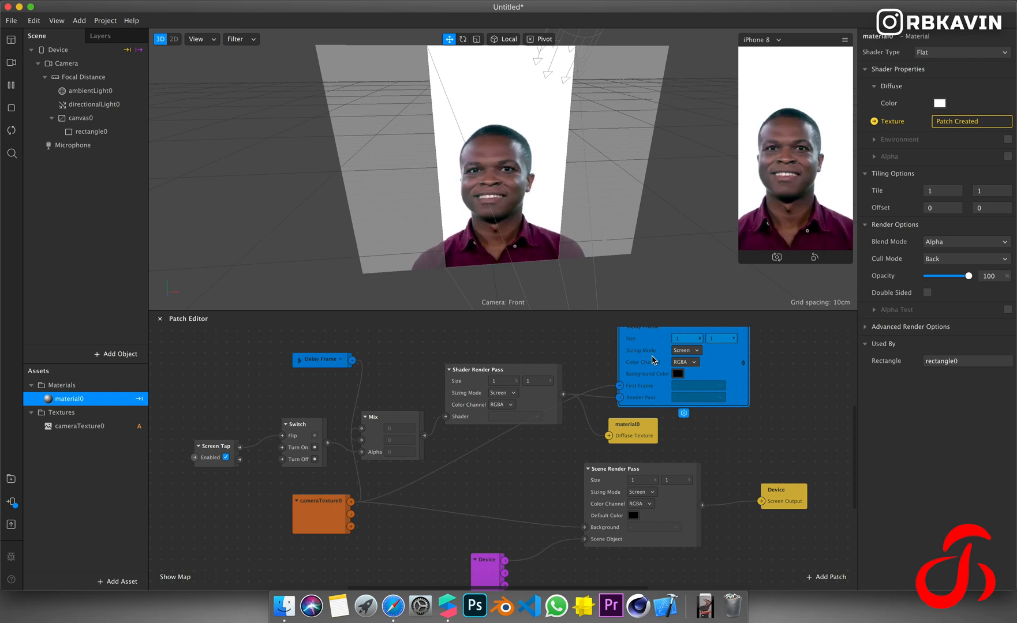
pyautogui.moveTo(328, 479); pyautogui.dragTo(183, 426)
pyautogui.press('BackSpace')
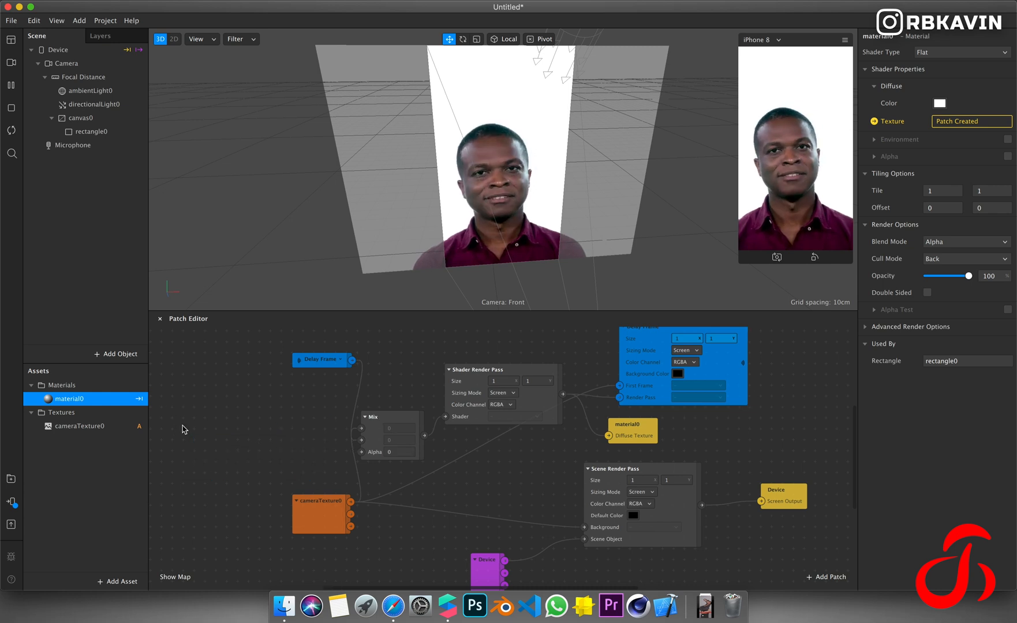
# Try a Mix Alpha of 1.8 and restart the preview to check the distortion effect.
pyautogui.click(404, 452)
pyautogui.write('1')
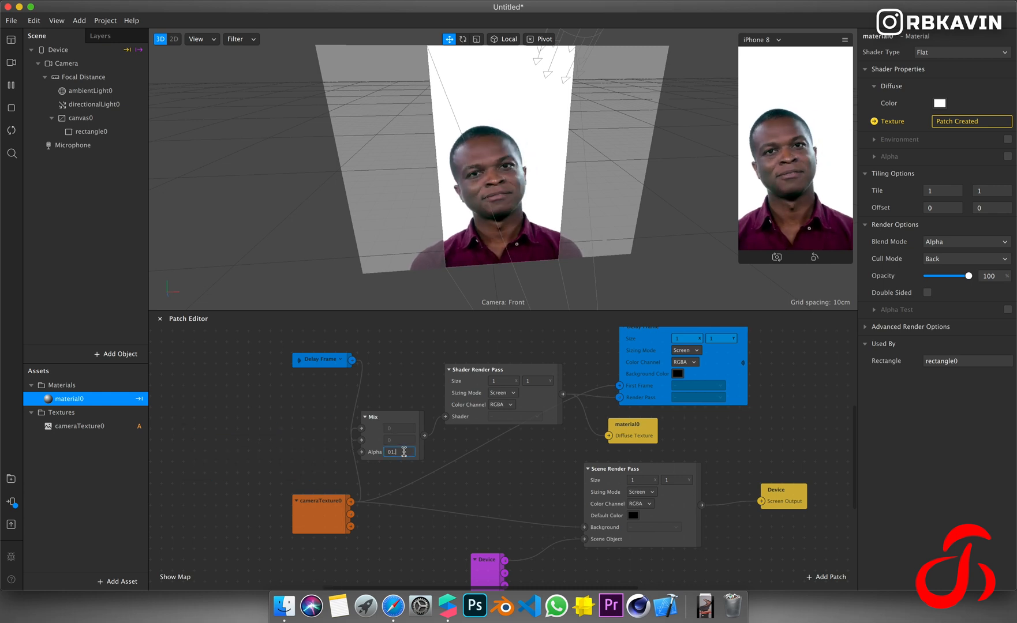
pyautogui.write('.8')
pyautogui.press('Return')
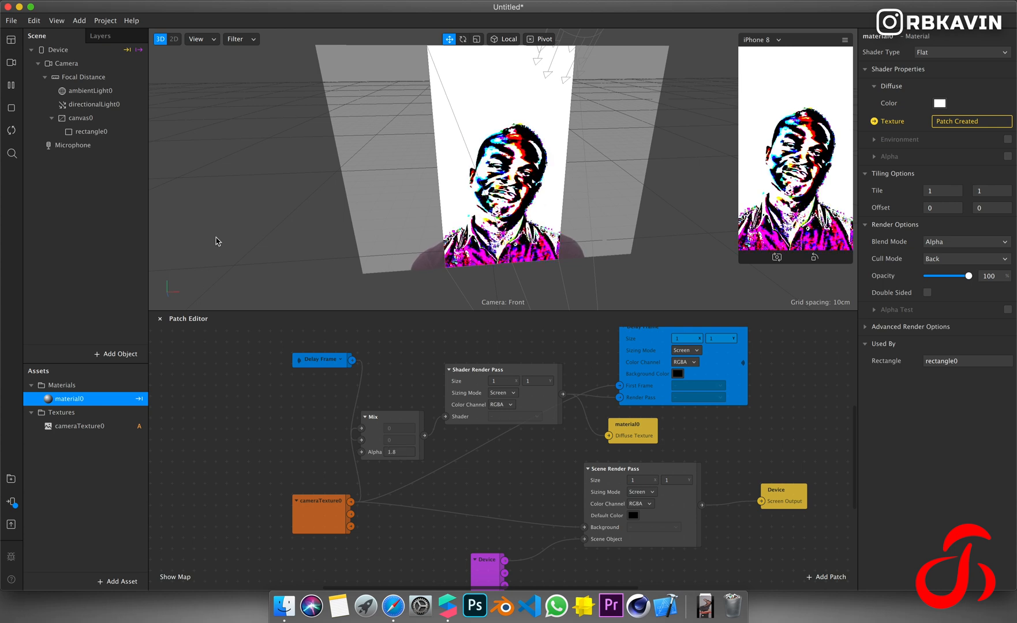
pyautogui.click(11, 131)
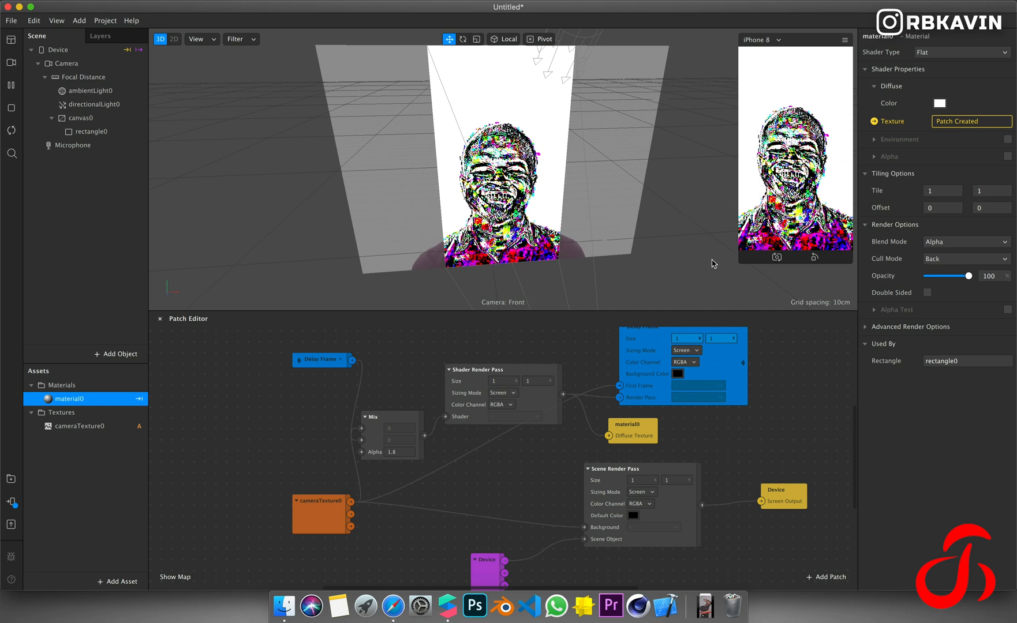
# Reposition the Mix patch and try Alpha values of 0.7 and 0.9 for a motion trail.
pyautogui.click(414, 432)
pyautogui.moveTo(439, 435); pyautogui.dragTo(416, 425)
pyautogui.click(410, 459)
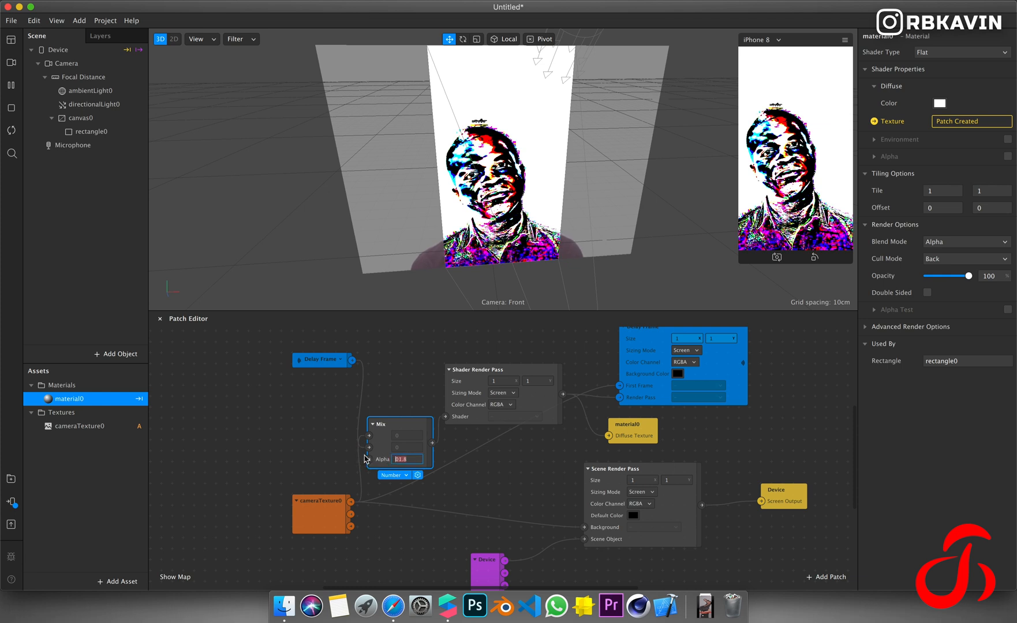
pyautogui.write('.7')
pyautogui.press('Return')
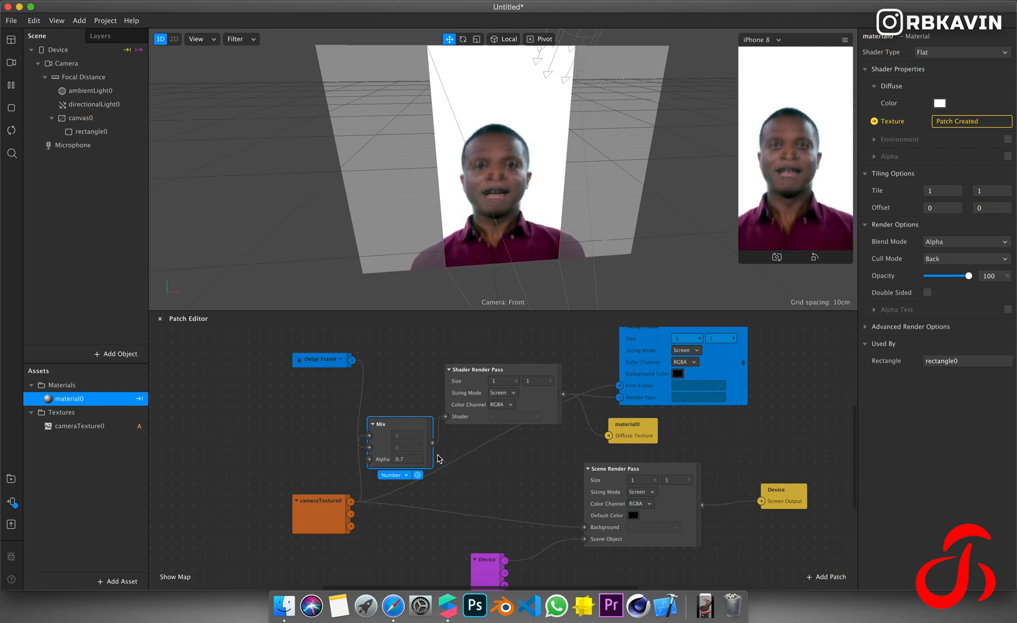
pyautogui.click(415, 459)
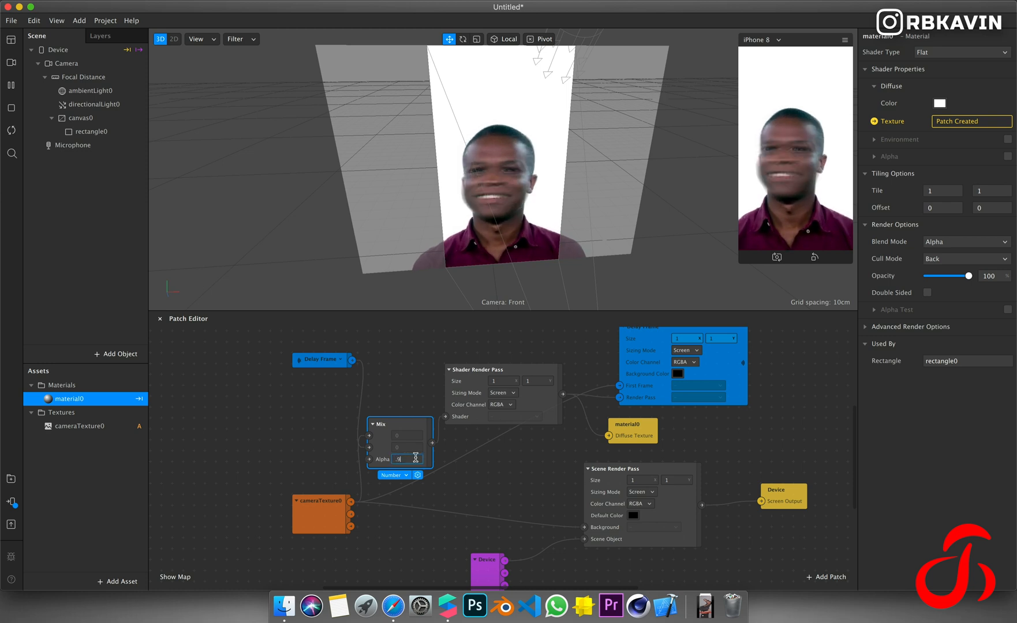
pyautogui.press('Return')
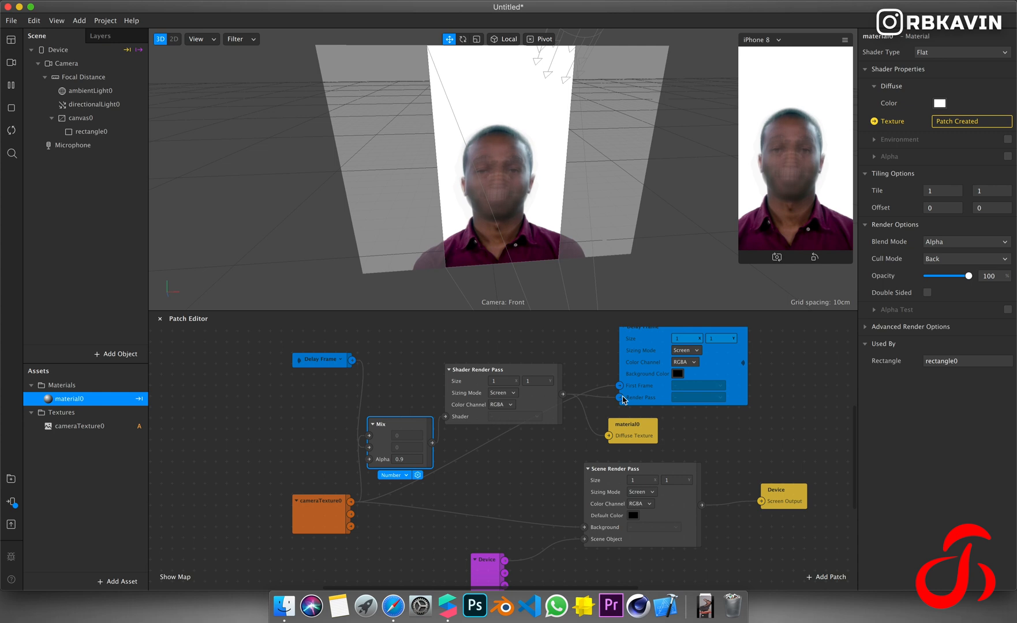
# Set Mix's Alpha to 0 and move the Mix patch slightly up in the graph.
pyautogui.click(415, 457)
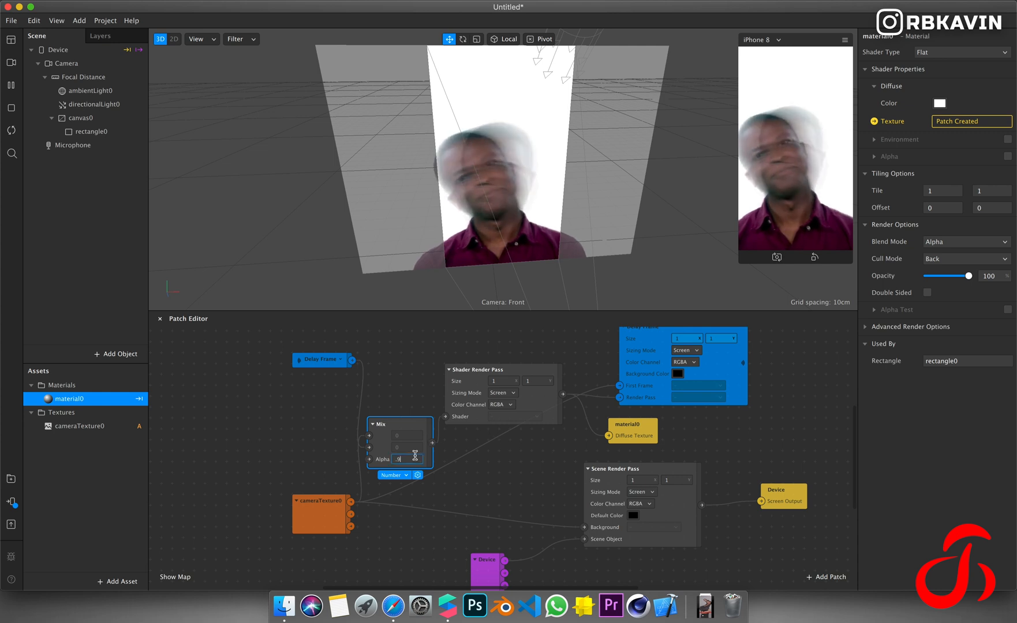
pyautogui.write('0')
pyautogui.press('Return')
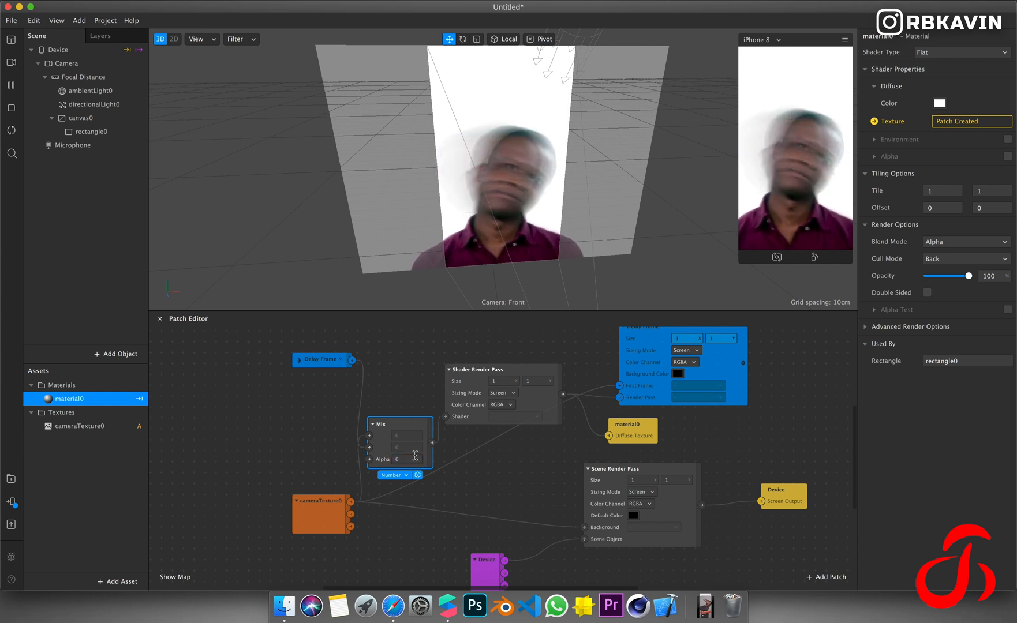
pyautogui.moveTo(412, 437); pyautogui.dragTo(411, 426)
pyautogui.click(266, 429)
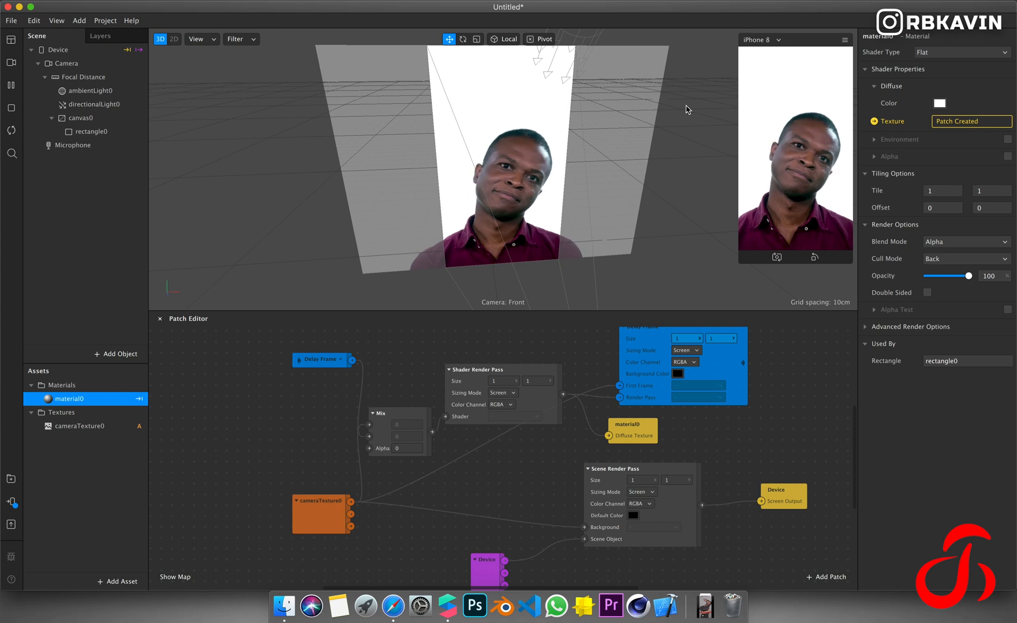
# Add an SDF Rectangle patch in the empty area beside the camera texture patch.
pyautogui.hscroll(-5, 415, 391)
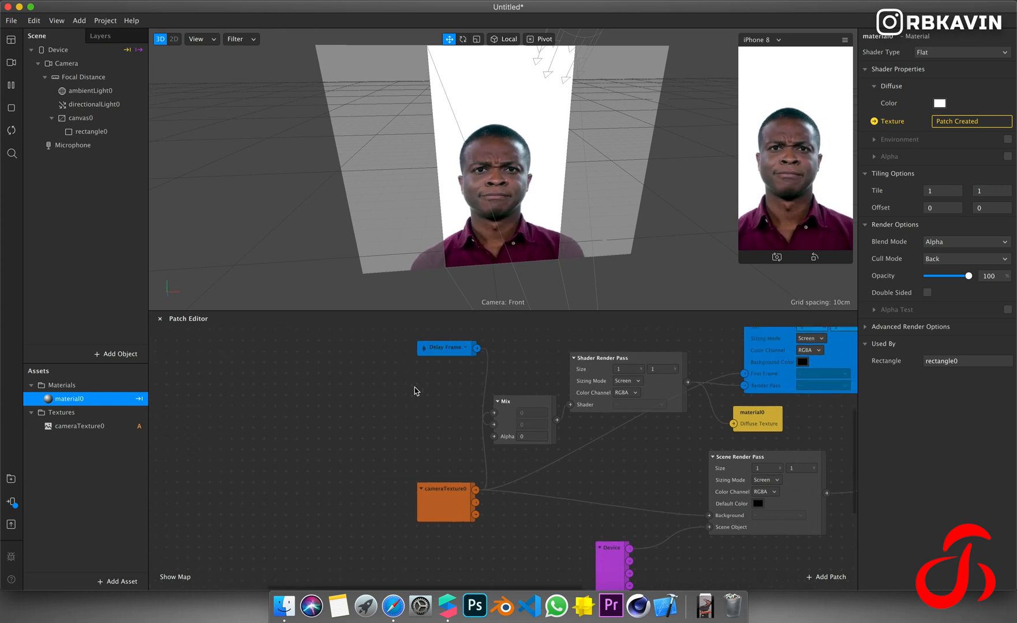
pyautogui.rightClick(319, 456)
pyautogui.write('sdf ')
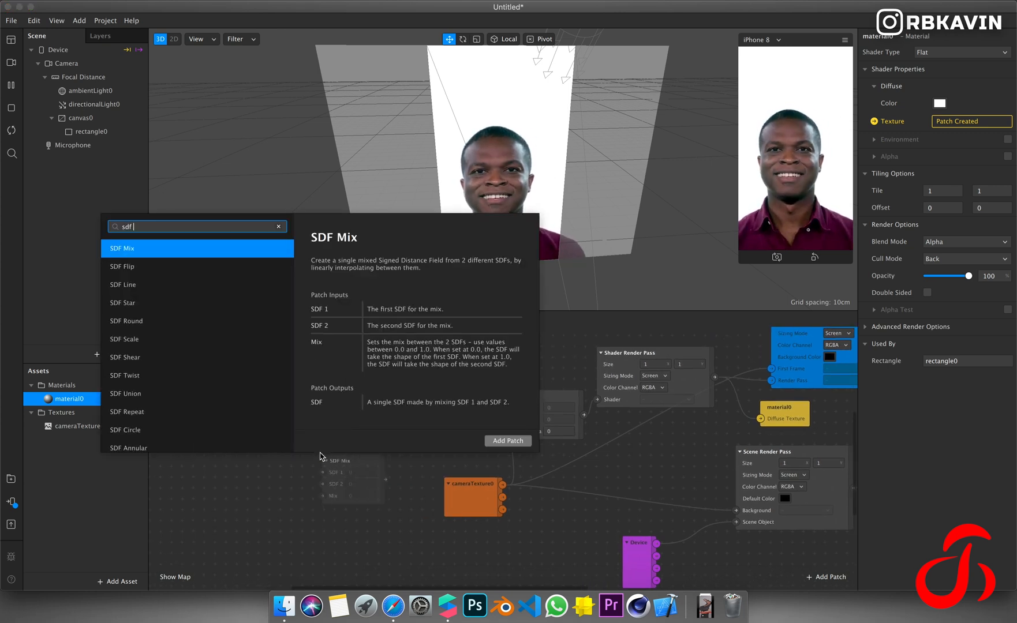
pyautogui.write('re')
pyautogui.press('Down')
pyautogui.press('Return')
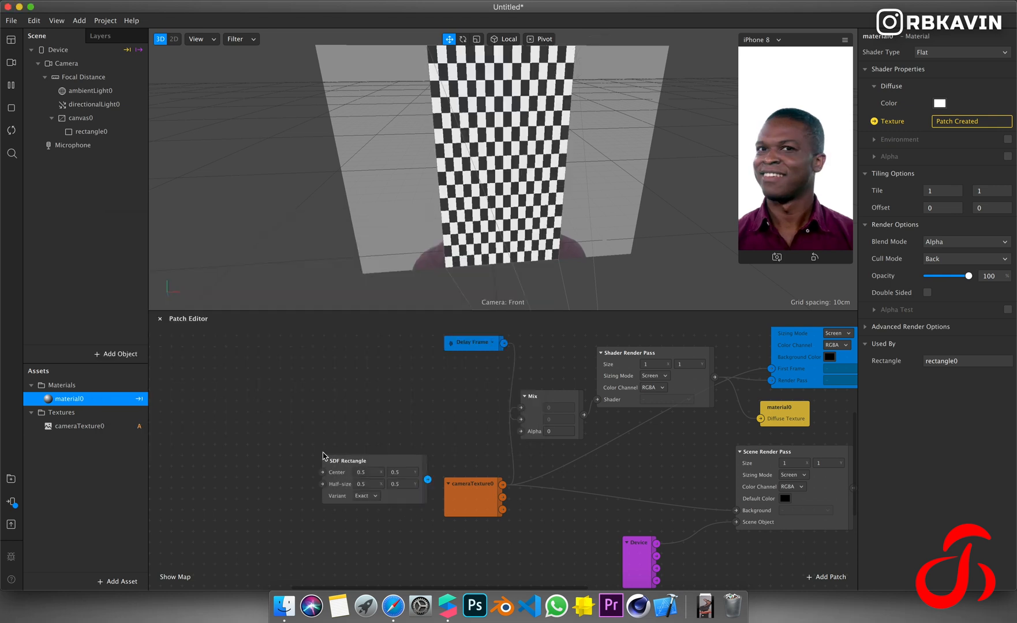
# Add a Step patch with the SDF Rectangle output feeding its Edge, and connect its output to Mix's Alpha.
pyautogui.moveTo(428, 472); pyautogui.dragTo(441, 430)
pyautogui.write('step')
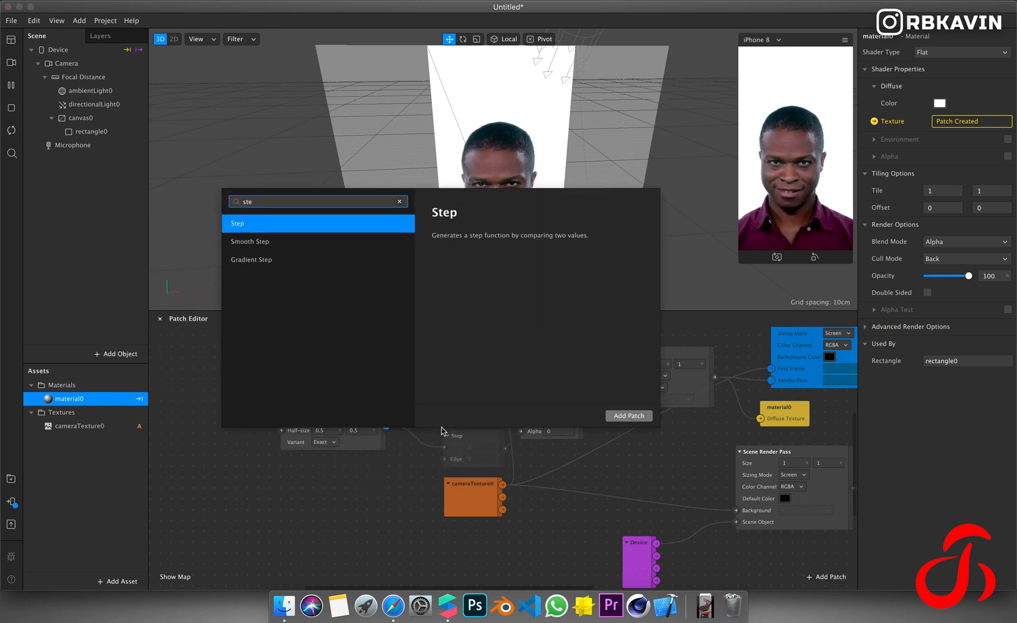
pyautogui.press('Return')
pyautogui.moveTo(444, 447); pyautogui.dragTo(521, 431)
pyautogui.click(478, 434)
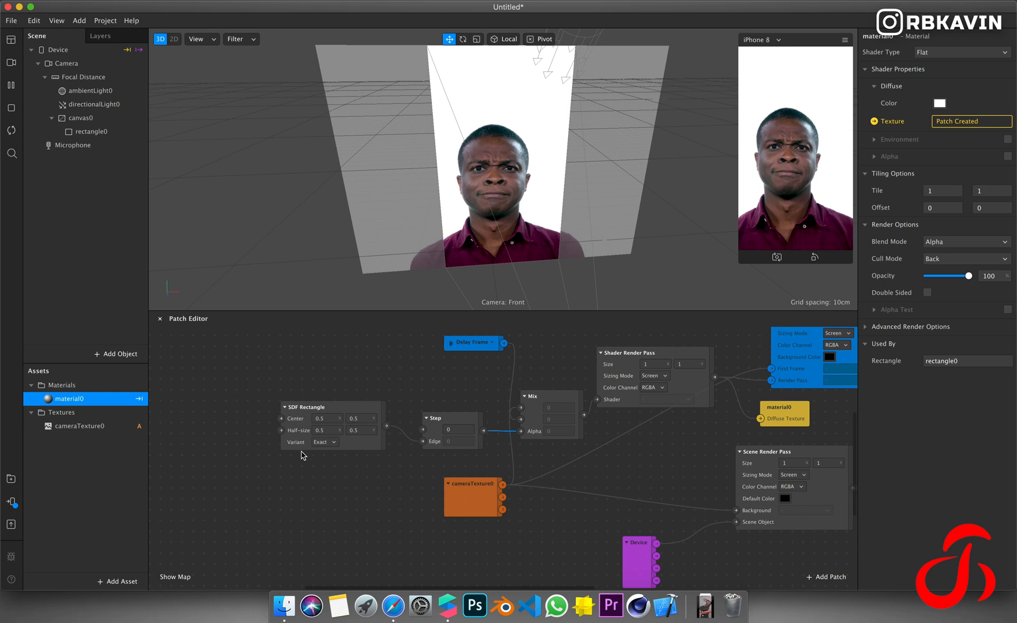
# Set the second Center value of the SDF Rectangle to 0.1.
pyautogui.click(364, 419)
pyautogui.write('0.1')
pyautogui.press('Return')
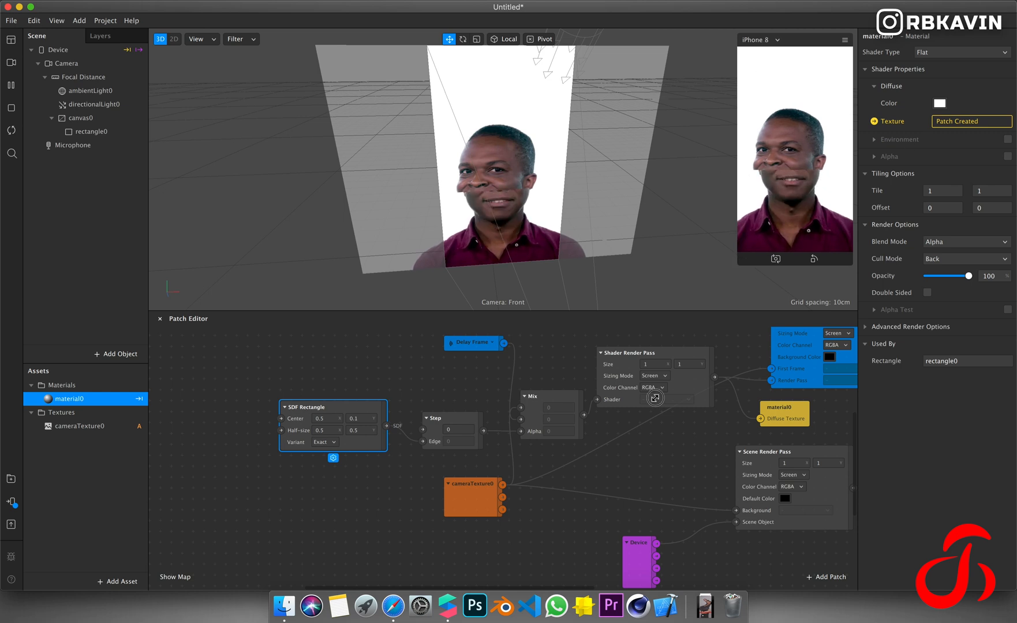
# Enlarge the iPhone 8 simulator preview.
pyautogui.moveTo(655, 398); pyautogui.dragTo(652, 417)
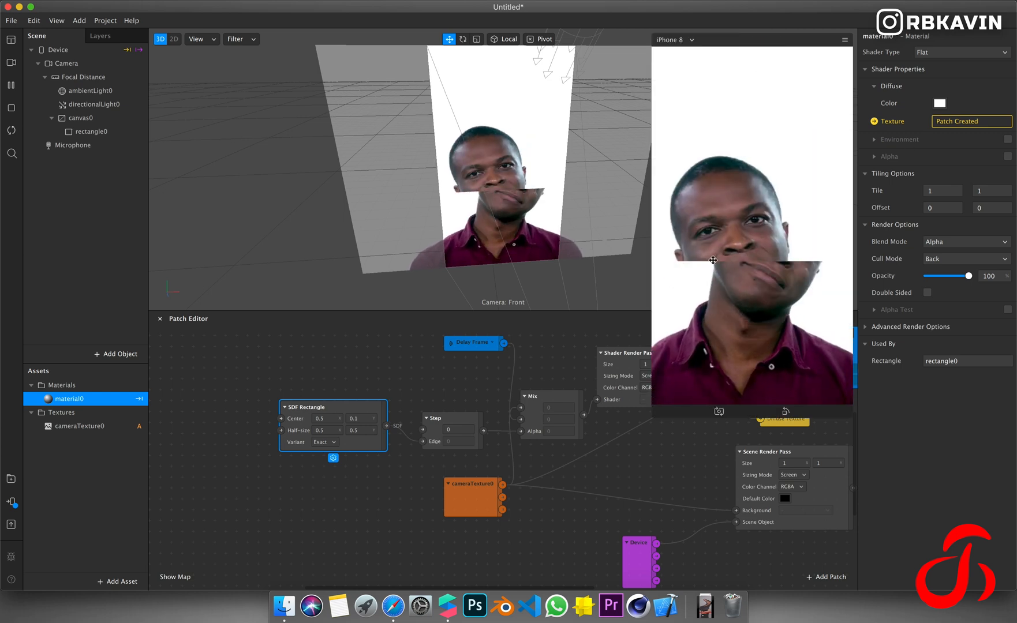
pyautogui.hscroll(4, 470, 421)
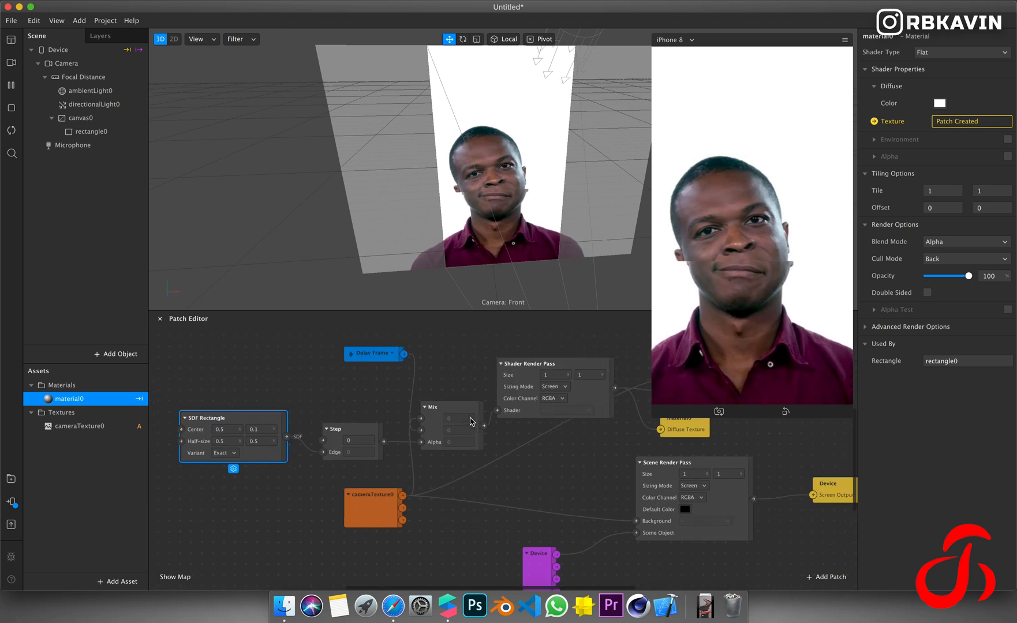
pyautogui.hscroll(2, 470, 421)
# Preview the mask by wiring the SDF Rectangle output, and in its place the Step output, to material0's Diffuse Texture.
pyautogui.moveTo(520, 379); pyautogui.dragTo(606, 436)
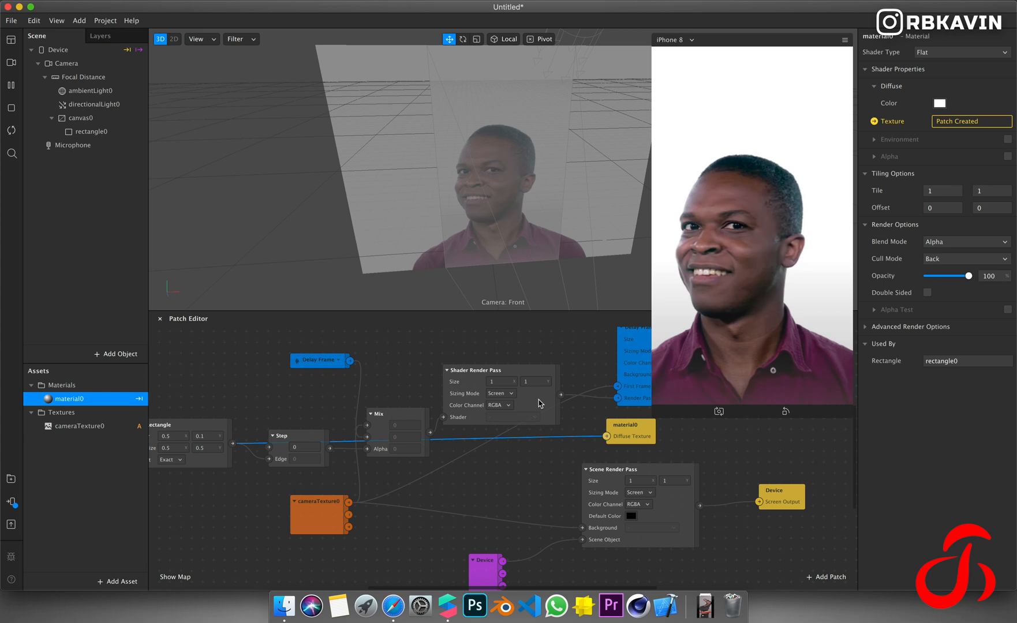
pyautogui.hscroll(-1, 358, 456)
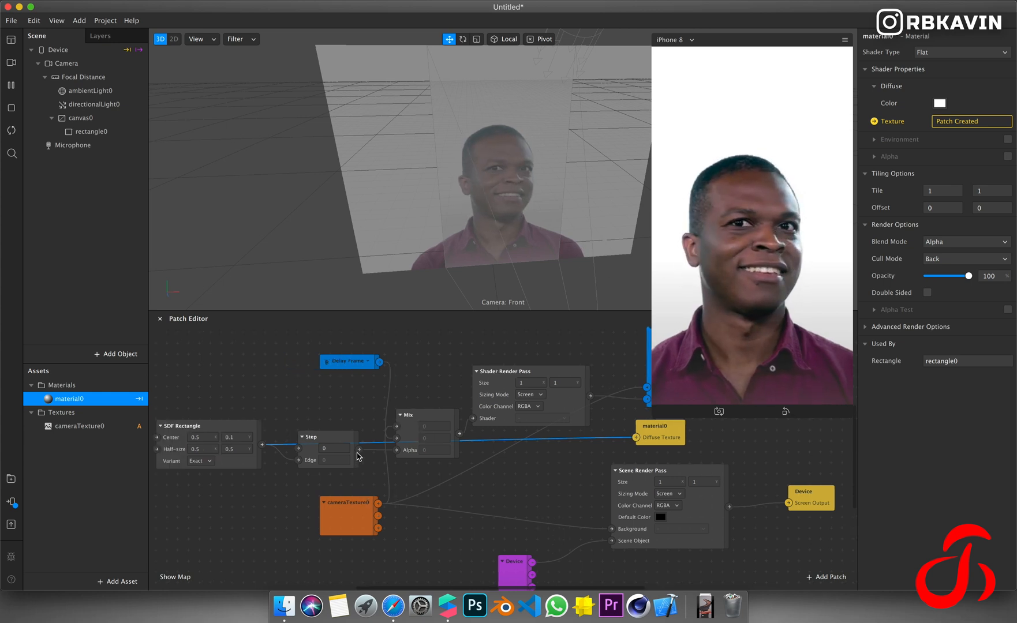
pyautogui.moveTo(358, 449); pyautogui.dragTo(636, 439)
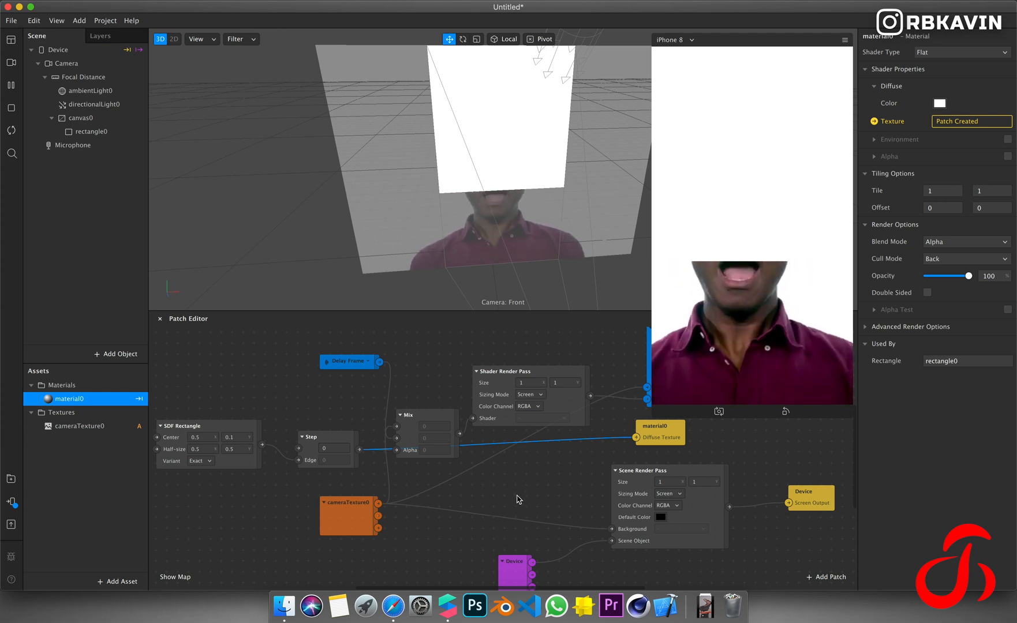
# Set the second Center value of the SDF Rectangle to 0.4.
pyautogui.hscroll(-5, 288, 453)
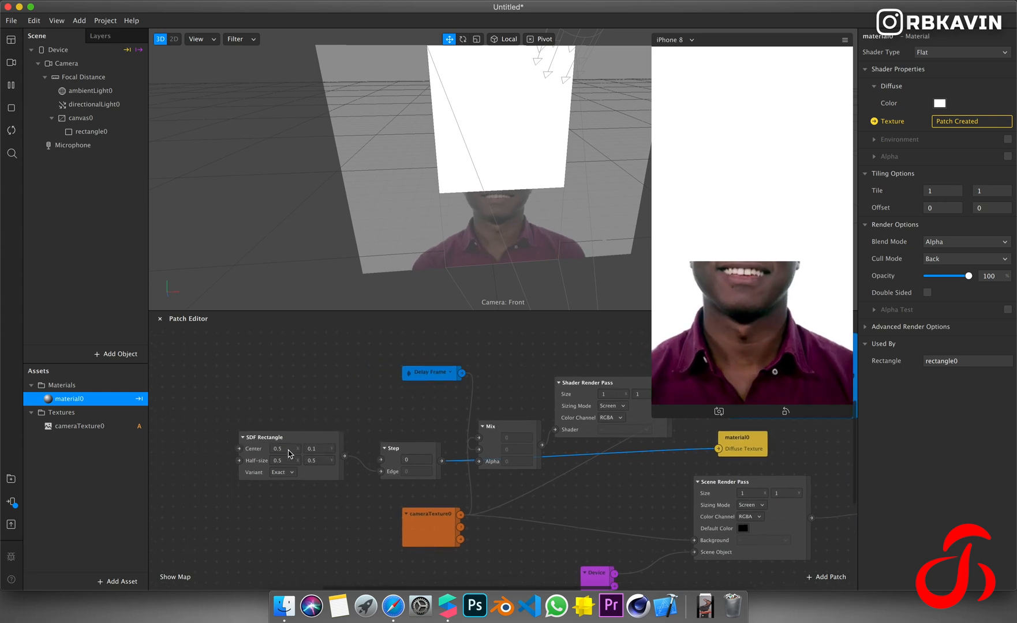
pyautogui.click(316, 451)
pyautogui.write('0.4')
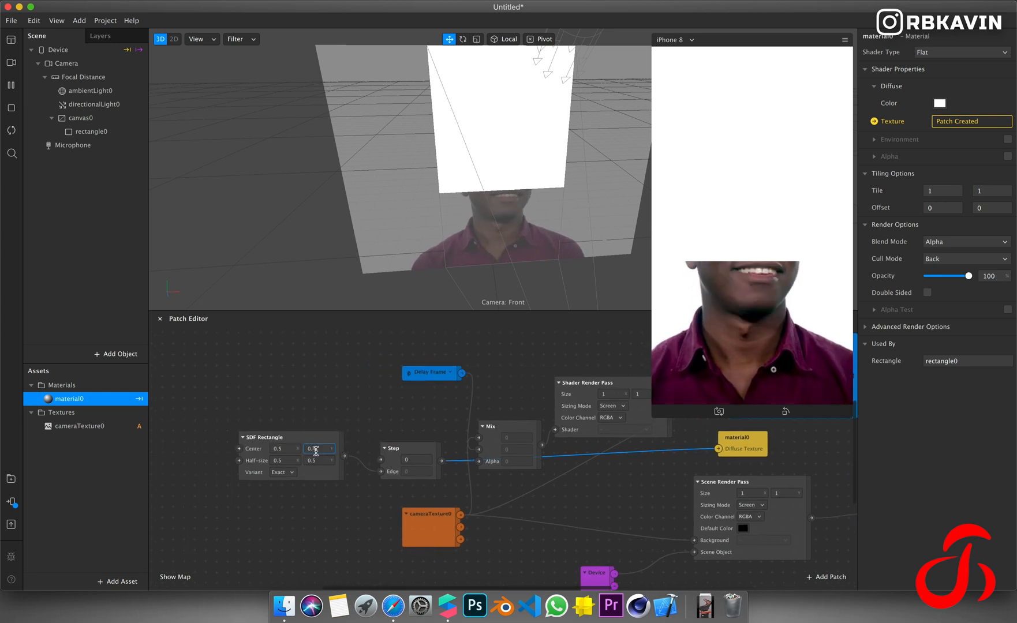
pyautogui.press('Return')
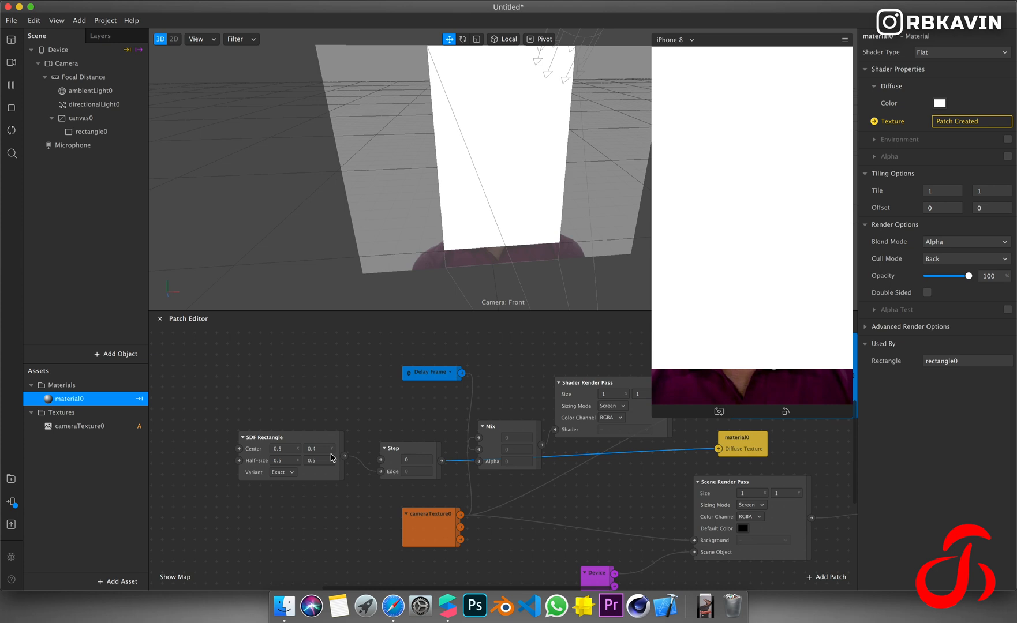
# Connect the Mix output to material0's Diffuse Texture, and set the SDF Rectangle's second Center value to 0.5 after trying 0.1.
pyautogui.moveTo(541, 444); pyautogui.dragTo(718, 448)
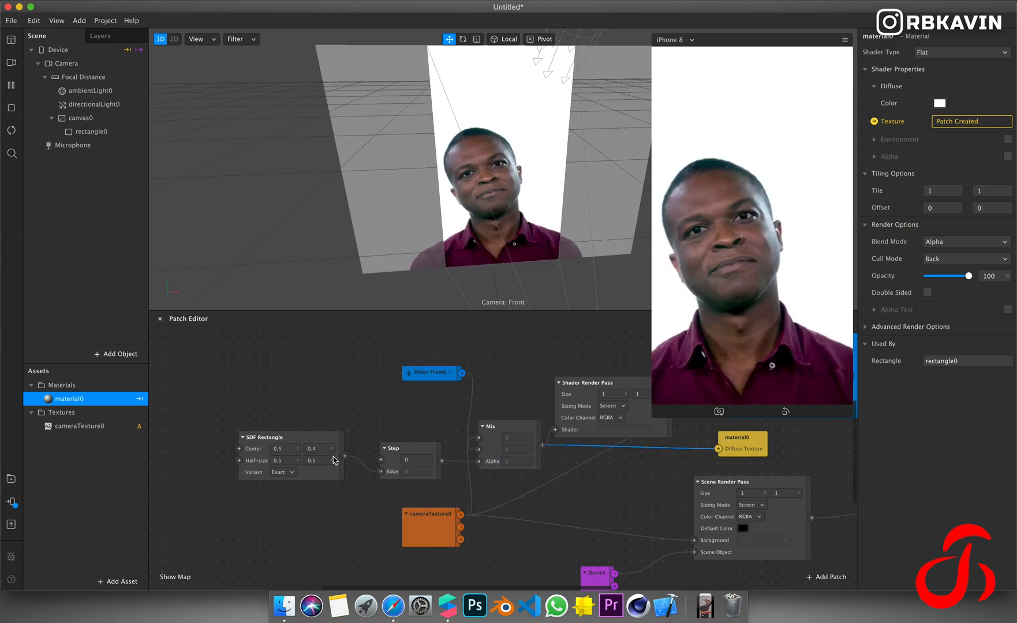
pyautogui.click(324, 446)
pyautogui.write('0.1')
pyautogui.press('Return')
pyautogui.click(322, 447)
pyautogui.write('0.5')
pyautogui.press('Return')
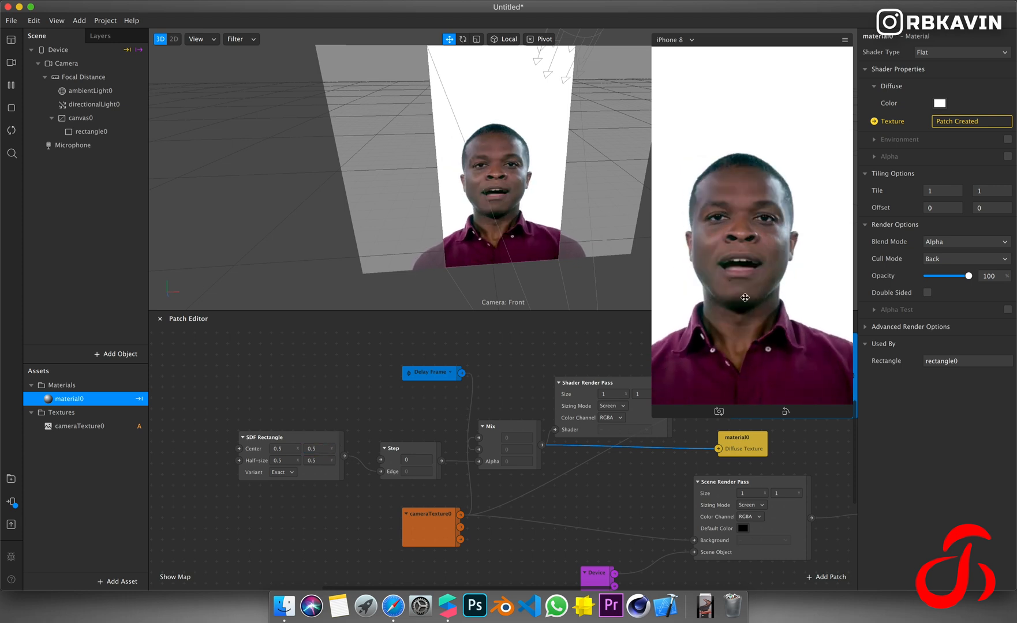
# Set the first Center value of the SDF Rectangle to 0.2.
pyautogui.click(314, 448)
pyautogui.click(284, 448)
pyautogui.press('BackSpace')
pyautogui.write('2')
pyautogui.press('Return')
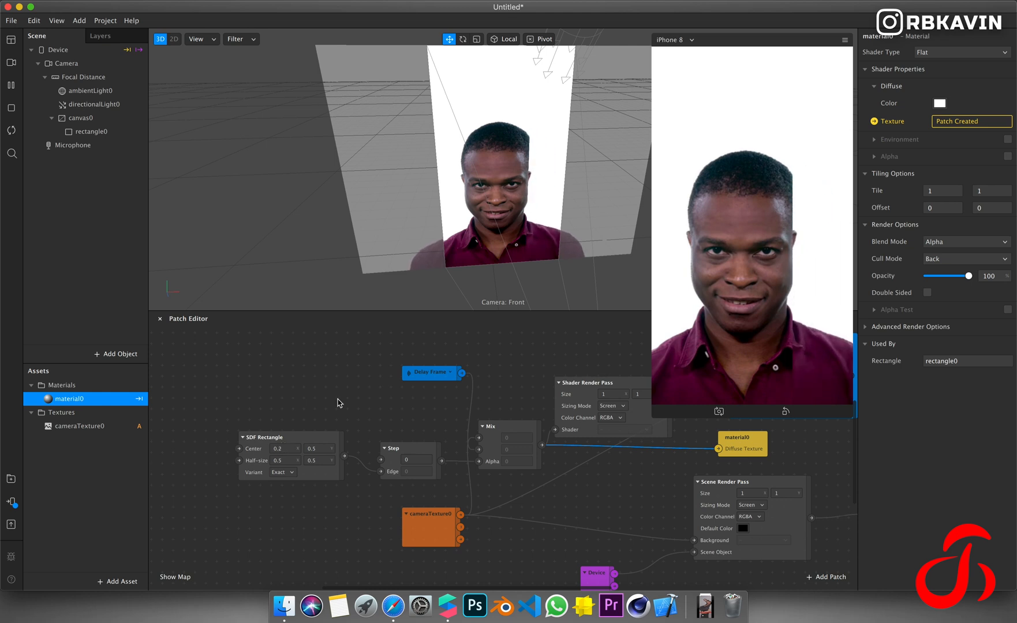
# Add a Transition patch and place it in the empty area above the SDF Rectangle patch.
pyautogui.doubleClick(194, 435)
pyautogui.write('tra')
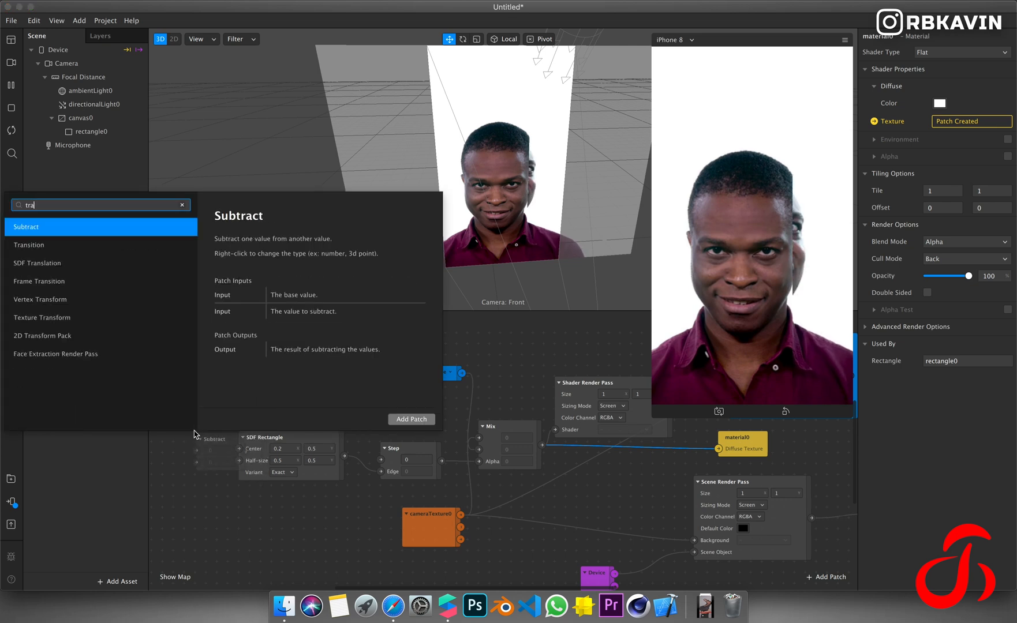
pyautogui.press('Down')
pyautogui.press('Return')
pyautogui.moveTo(227, 442); pyautogui.dragTo(183, 364)
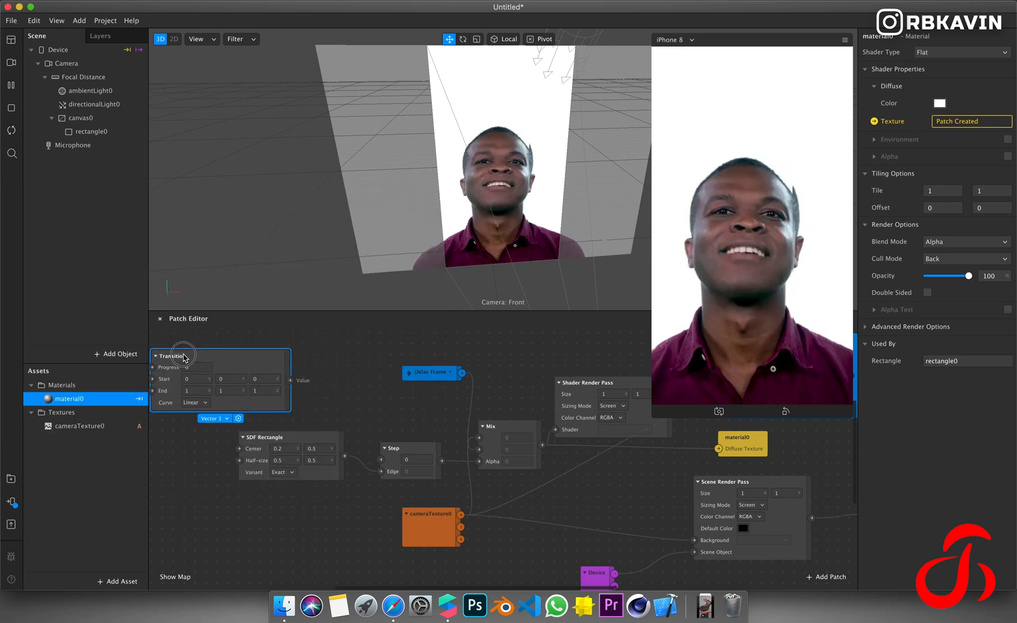
# Change the Transition patch's type to Vector 2 and place it just before the SDF Rectangle patch.
pyautogui.click(227, 425)
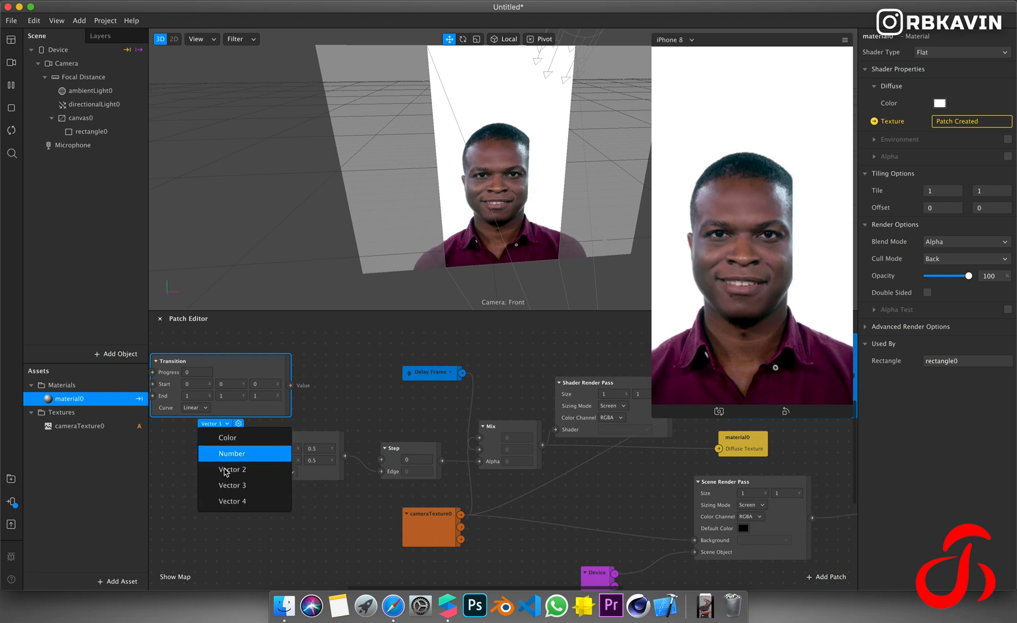
pyautogui.click(226, 468)
pyautogui.hscroll(-5, 386, 408)
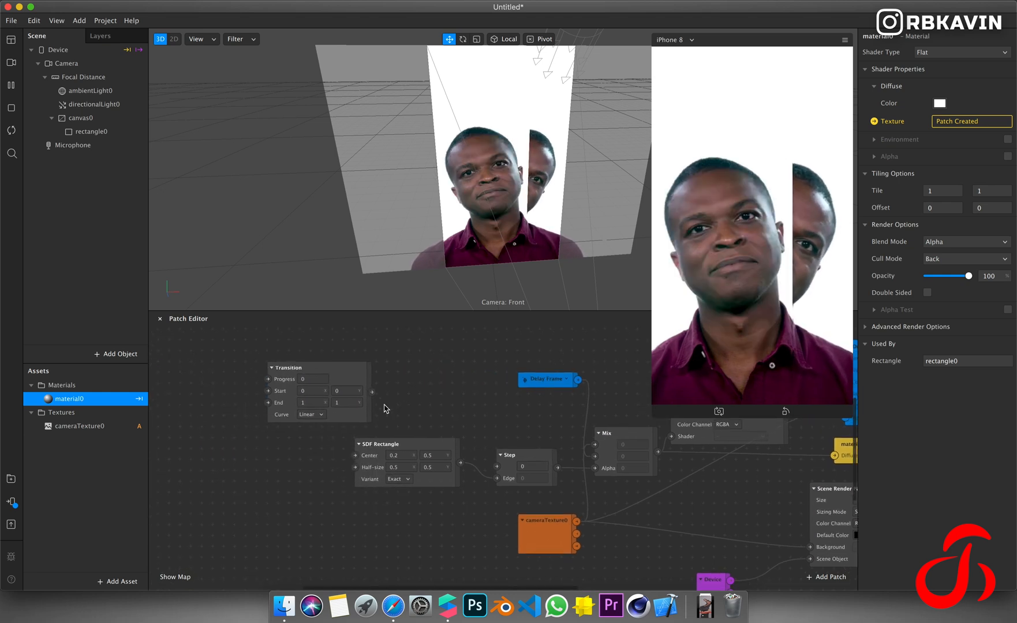
pyautogui.click(288, 427)
pyautogui.moveTo(289, 427); pyautogui.dragTo(234, 492)
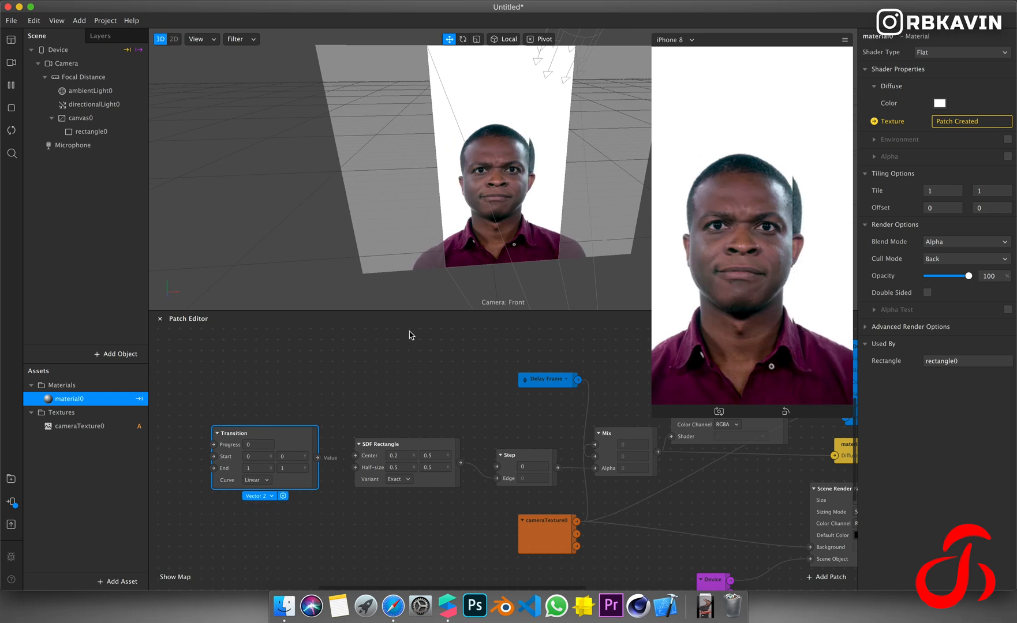
# Set the second Start and End values of the Transition to 0.5 and connect its Value output to the SDF Rectangle's Center.
pyautogui.click(434, 455)
pyautogui.click(291, 456)
pyautogui.write('.5')
pyautogui.press('Tab')
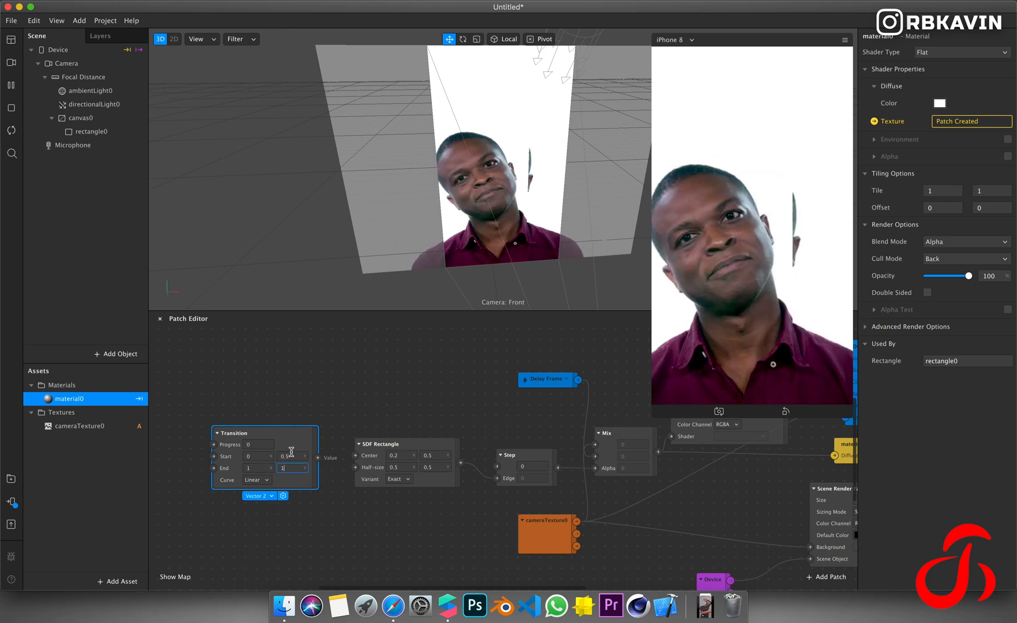
pyautogui.write('0.5')
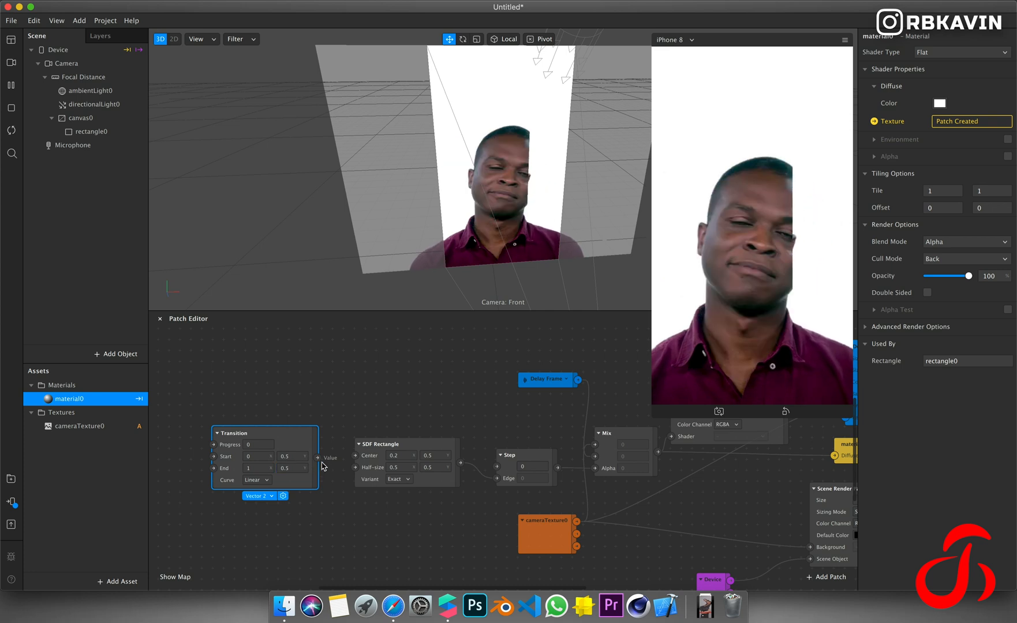
pyautogui.moveTo(317, 458); pyautogui.dragTo(358, 460)
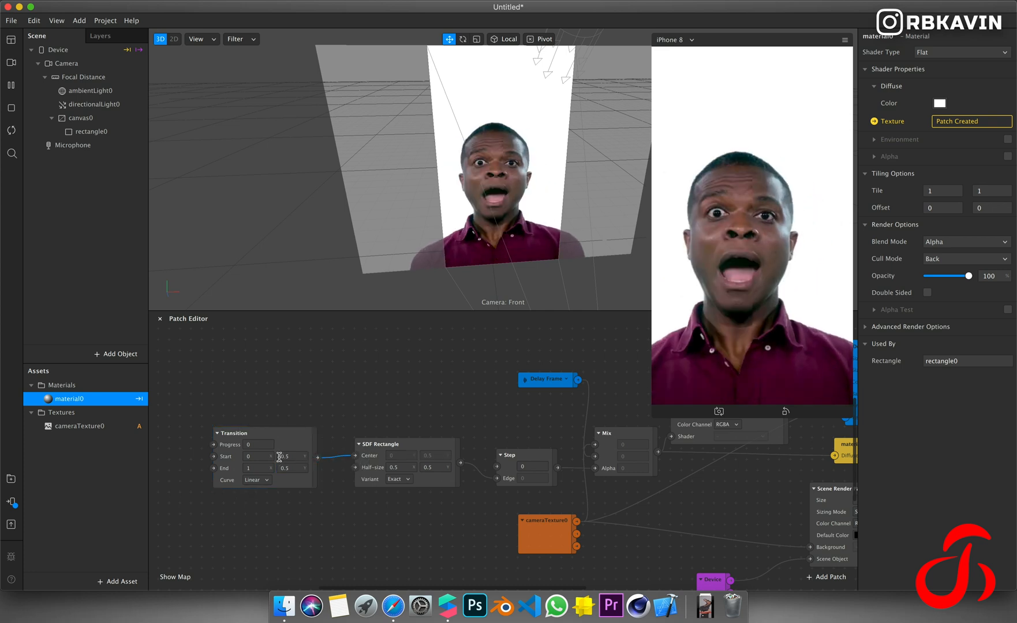
# Set the Transition's first Start value to -0.05, correct it to -0.5, and set its first End value to 0.5.
pyautogui.click(257, 455)
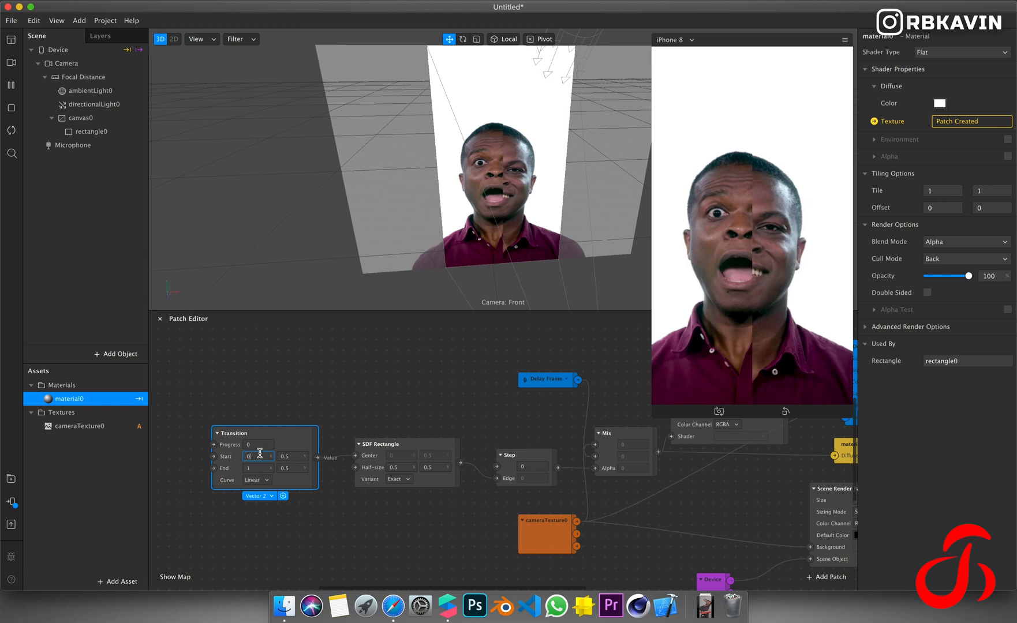
pyautogui.write('-0.05')
pyautogui.press('Return')
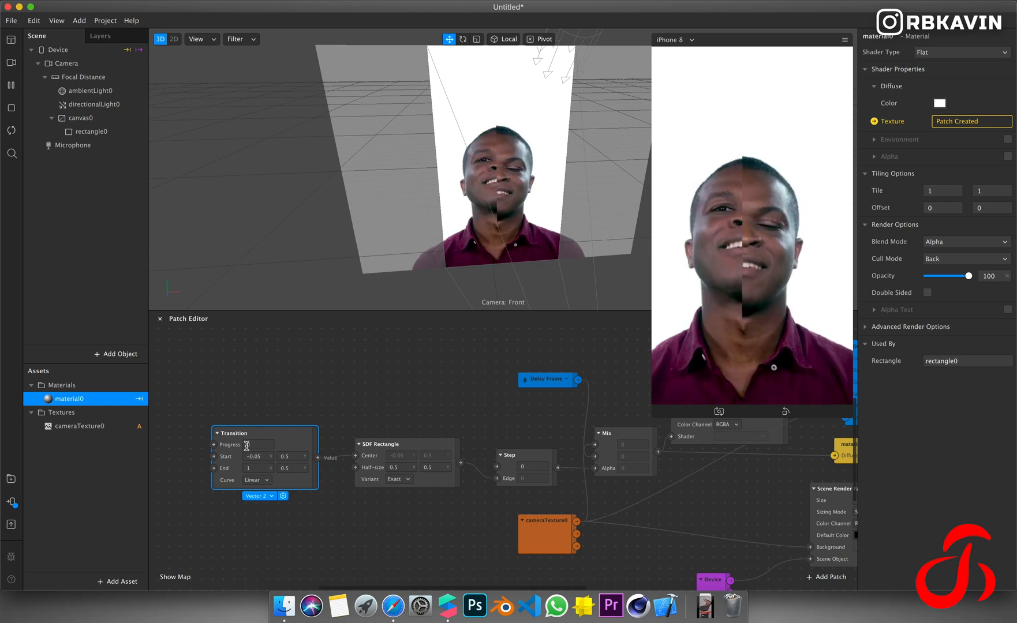
pyautogui.click(257, 456)
pyautogui.write('5')
pyautogui.press('Return')
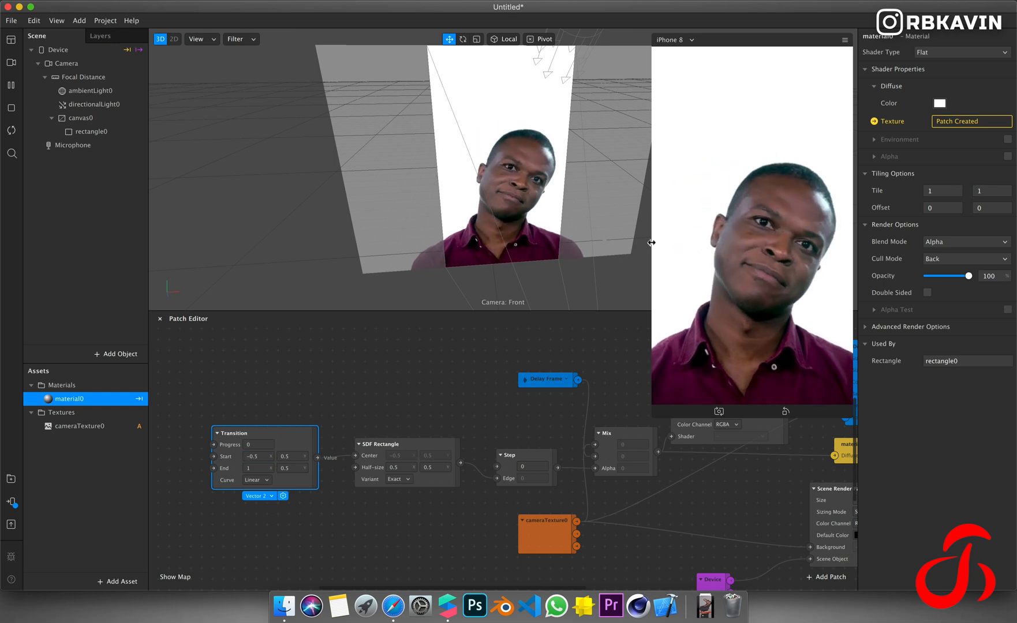
pyautogui.click(258, 467)
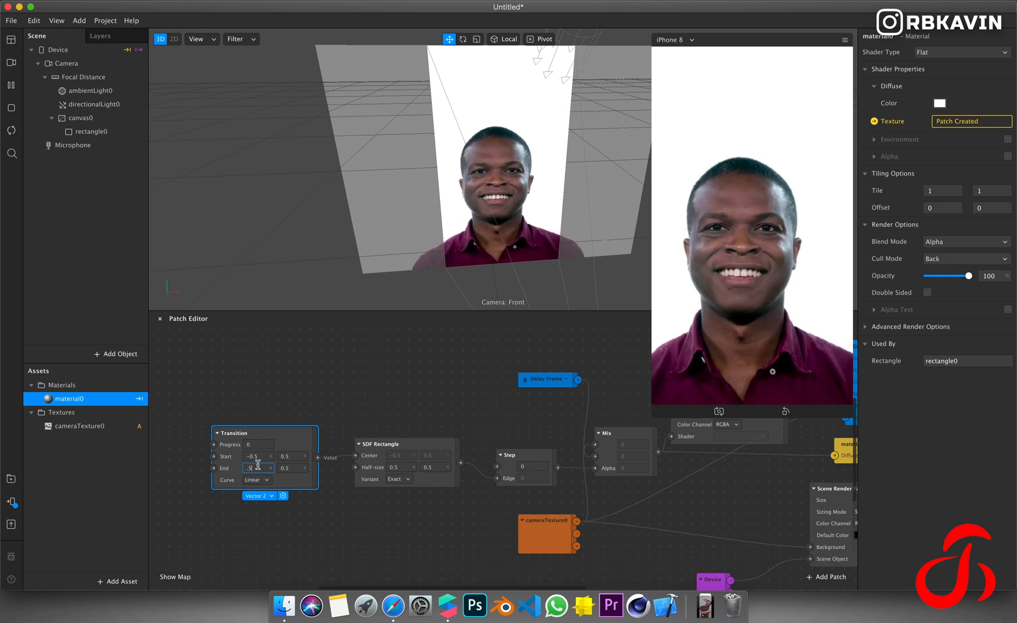
pyautogui.write('.5')
pyautogui.press('Return')
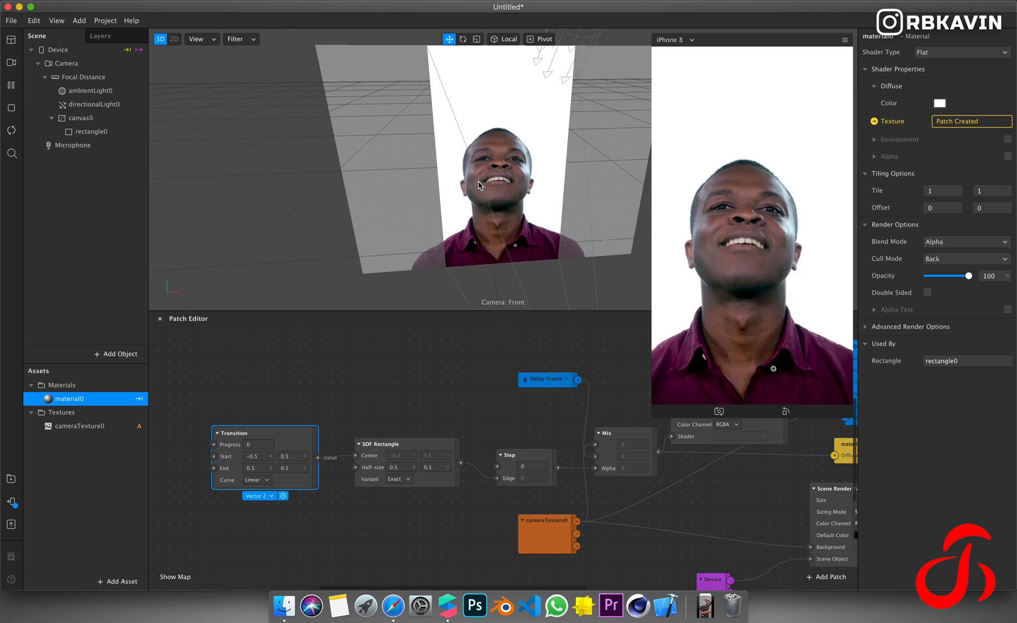
# Add a Loop Animation patch in the empty area before the Transition patch.
pyautogui.hscroll(-5, 352, 361)
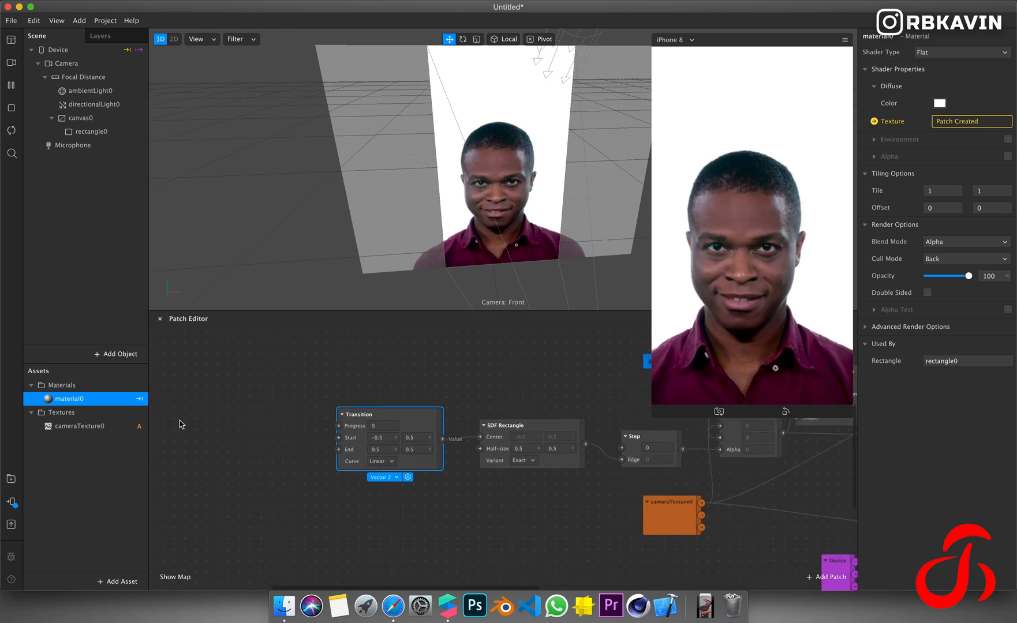
pyautogui.rightClick(225, 428)
pyautogui.write('lop')
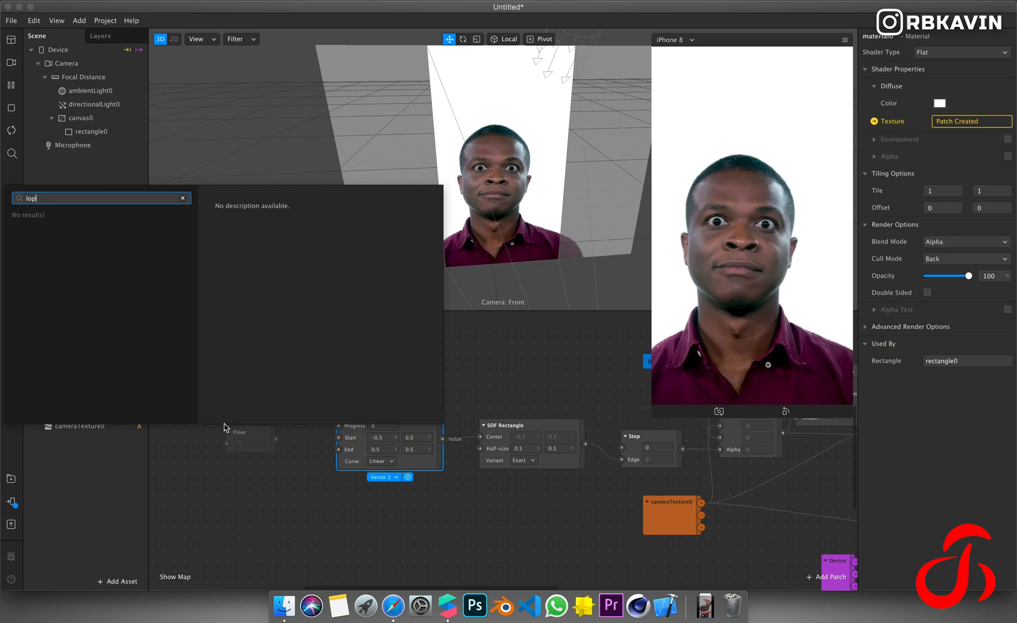
pyautogui.press('BackSpace')
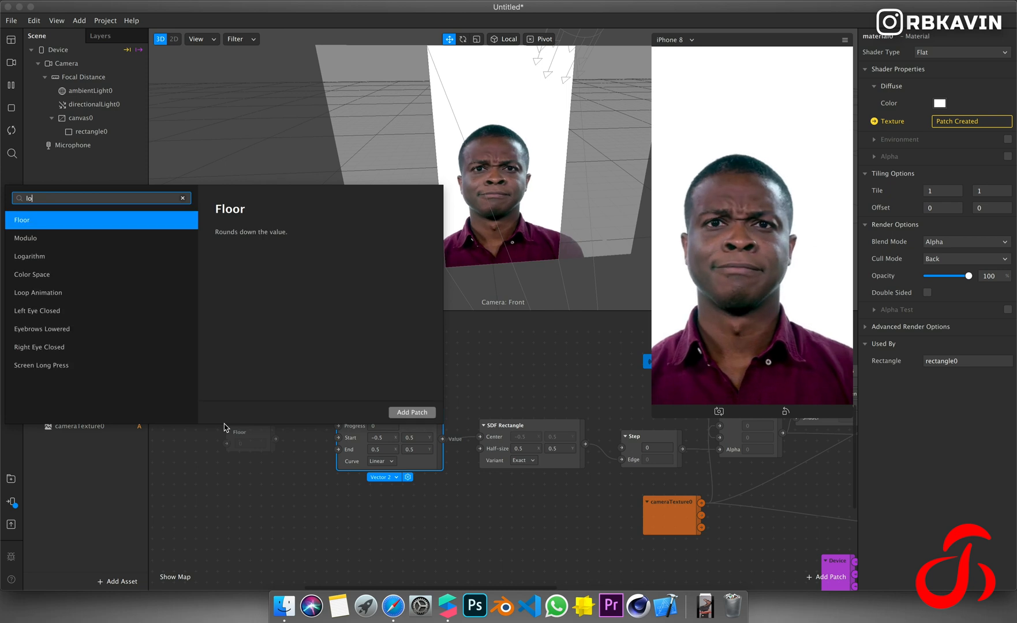
pyautogui.write('op')
pyautogui.press('Return')
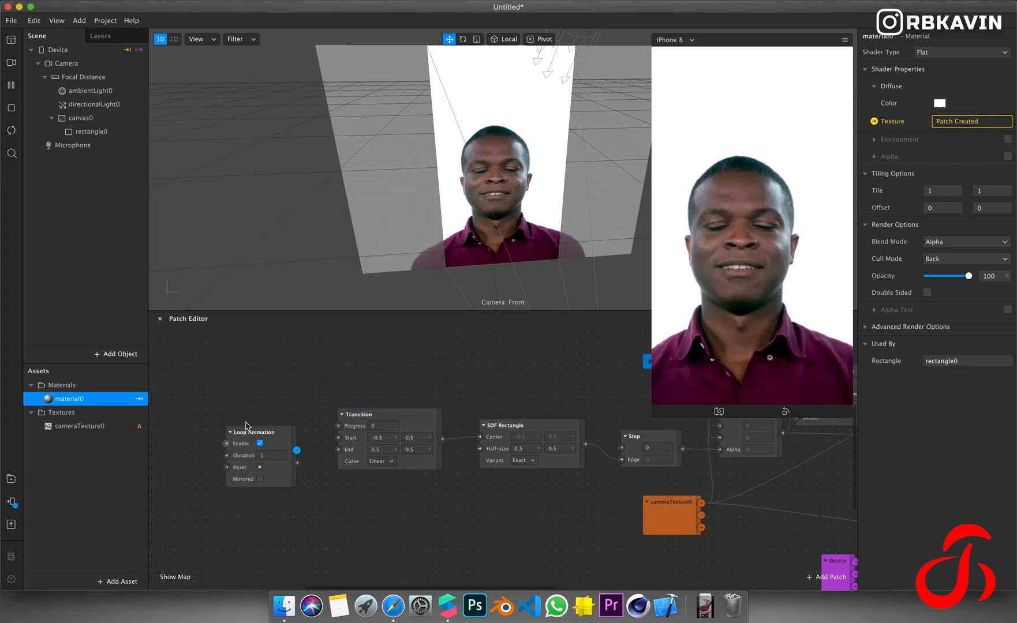
# Set the Loop Animation's Duration to 4 and connect its Progress output to the Transition's Progress.
pyautogui.click(264, 456)
pyautogui.write('4')
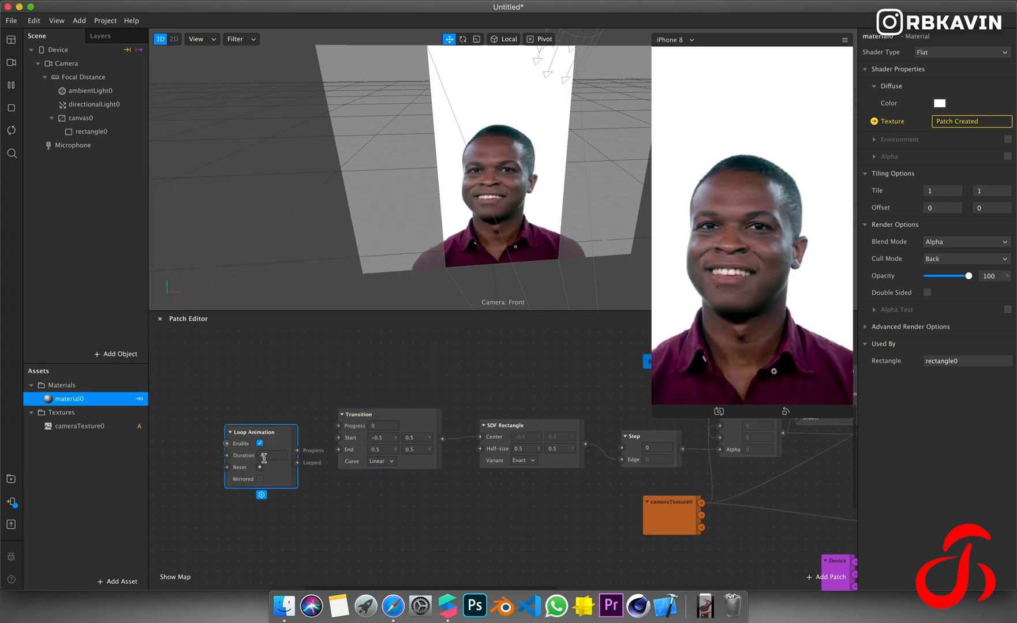
pyautogui.moveTo(297, 450); pyautogui.dragTo(340, 431)
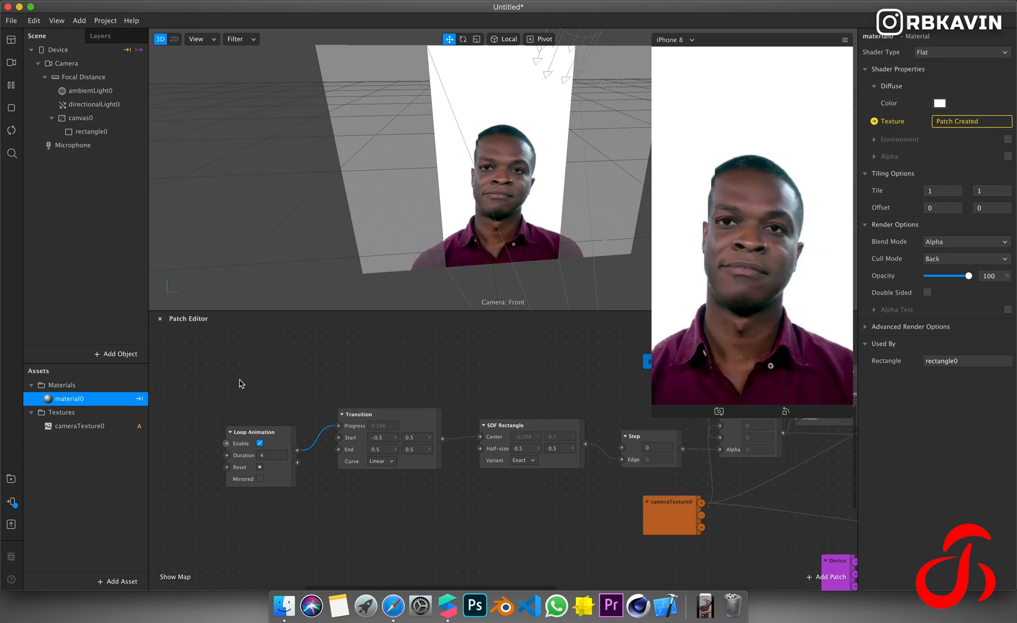
# Delete the Loop Animation patch and add an Animation patch in its place.
pyautogui.click(265, 472)
pyautogui.press('Delete')
pyautogui.doubleClick(261, 443)
pyautogui.write('am')
pyautogui.press('BackSpace')
pyautogui.write('nim')
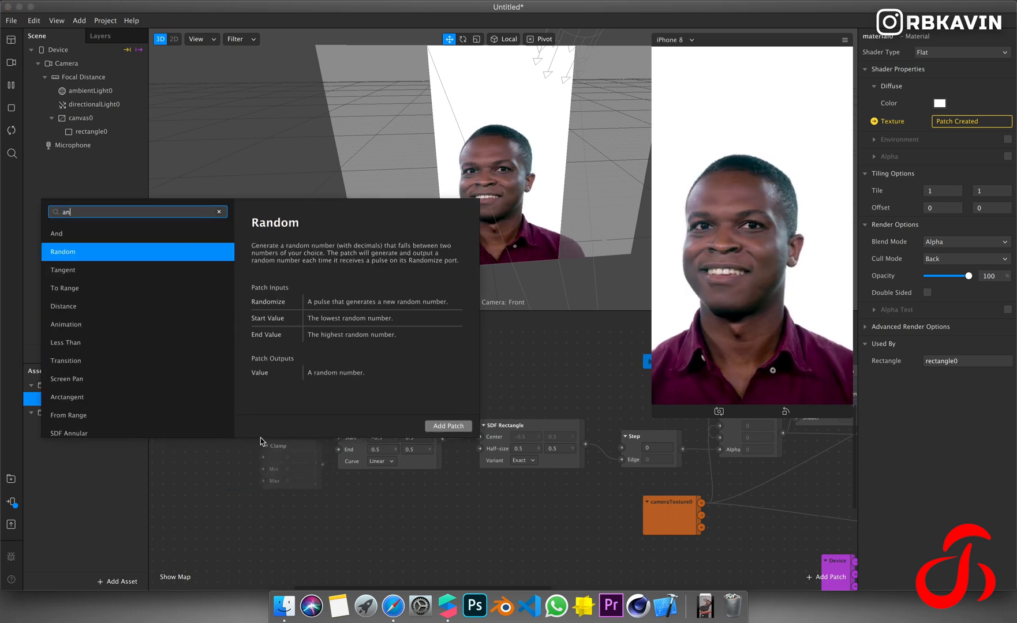
# Connect the Animation's Progress output to the Transition's Progress and set the Animation's Duration to 5.
pyautogui.moveTo(309, 454); pyautogui.dragTo(338, 426)
pyautogui.click(285, 488)
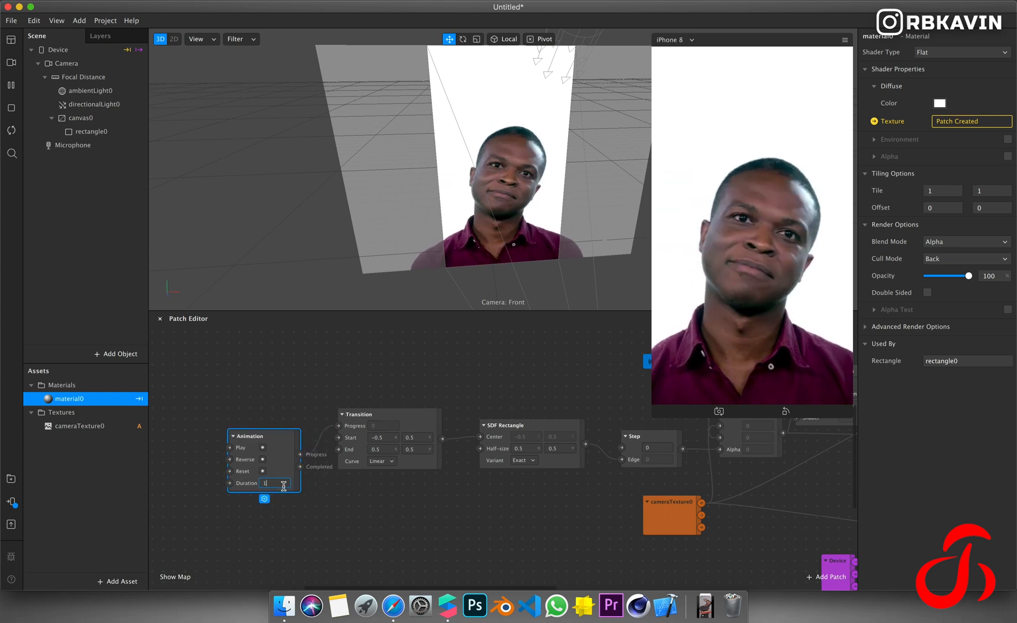
pyautogui.write('5')
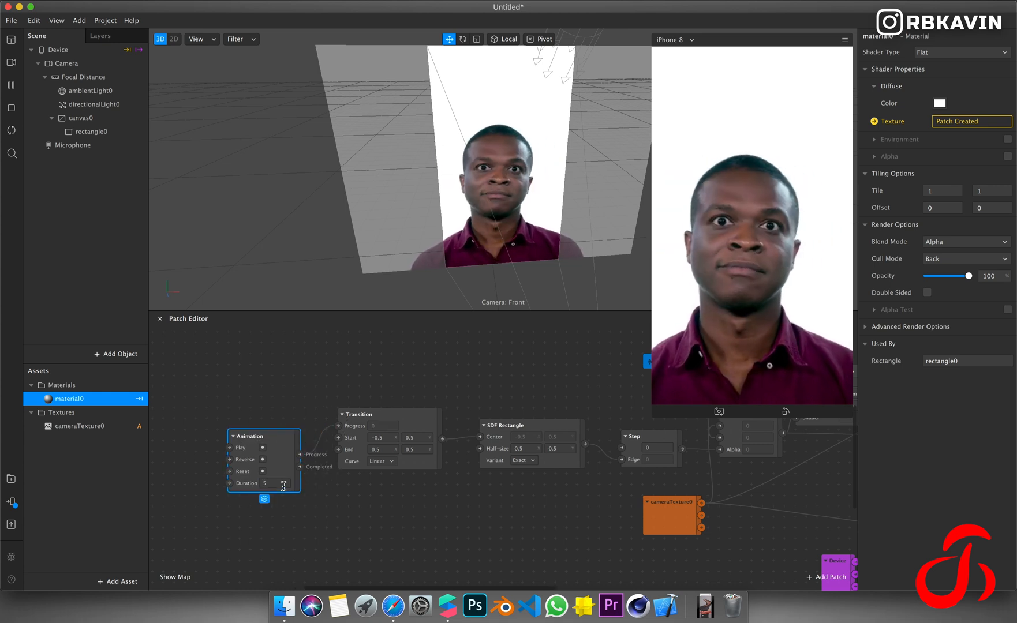
# Add a Screen Tap patch above the Animation patch and connect its Tap output to the Animation's Play input.
pyautogui.rightClick(264, 375)
pyautogui.write('scr')
pyautogui.press('Down')
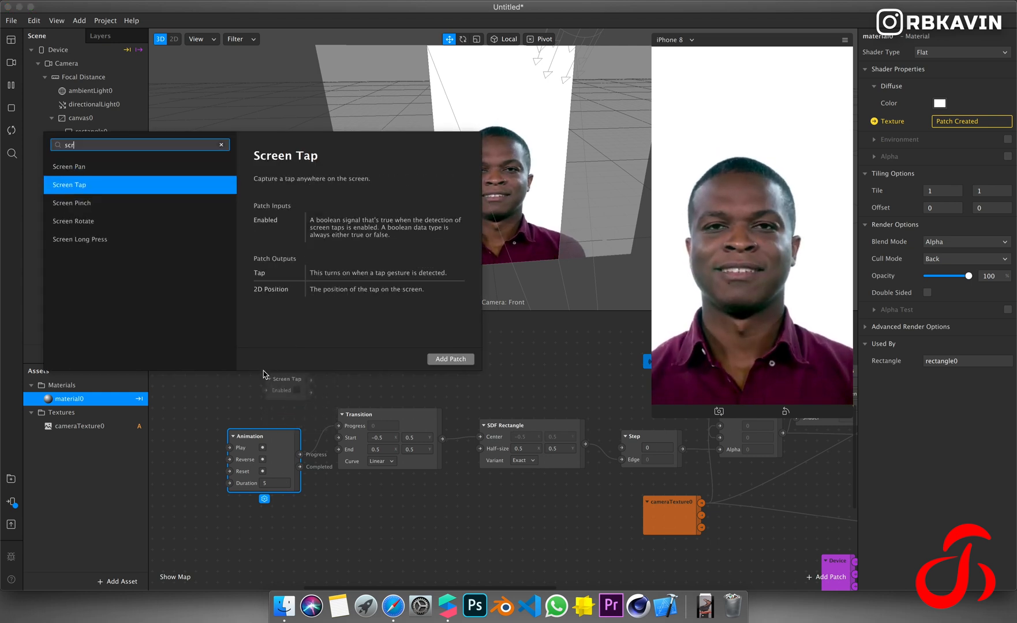
pyautogui.press('Return')
pyautogui.moveTo(310, 381); pyautogui.dragTo(229, 448)
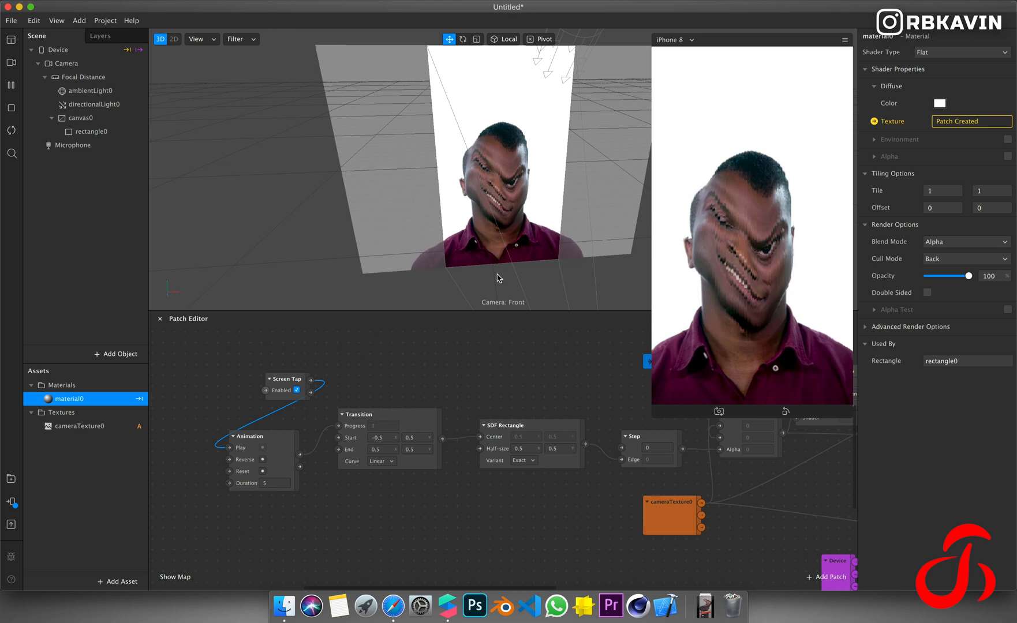
# Route the Step output to material0's Diffuse Texture to check the mask, and restore the Mix output connection.
pyautogui.hscroll(10, 537, 384)
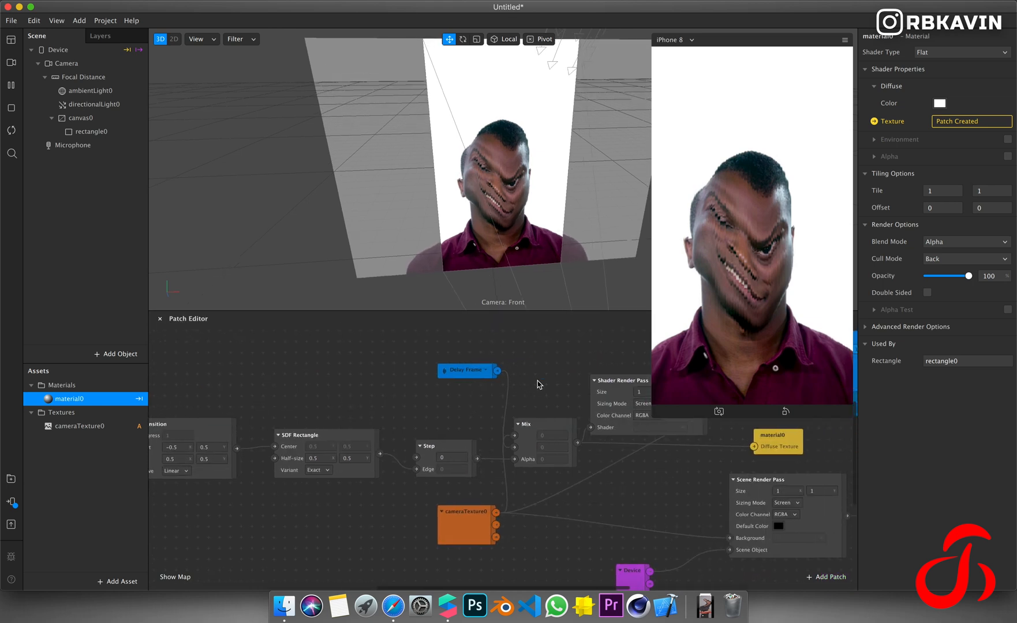
pyautogui.hscroll(2, 538, 385)
pyautogui.click(728, 459)
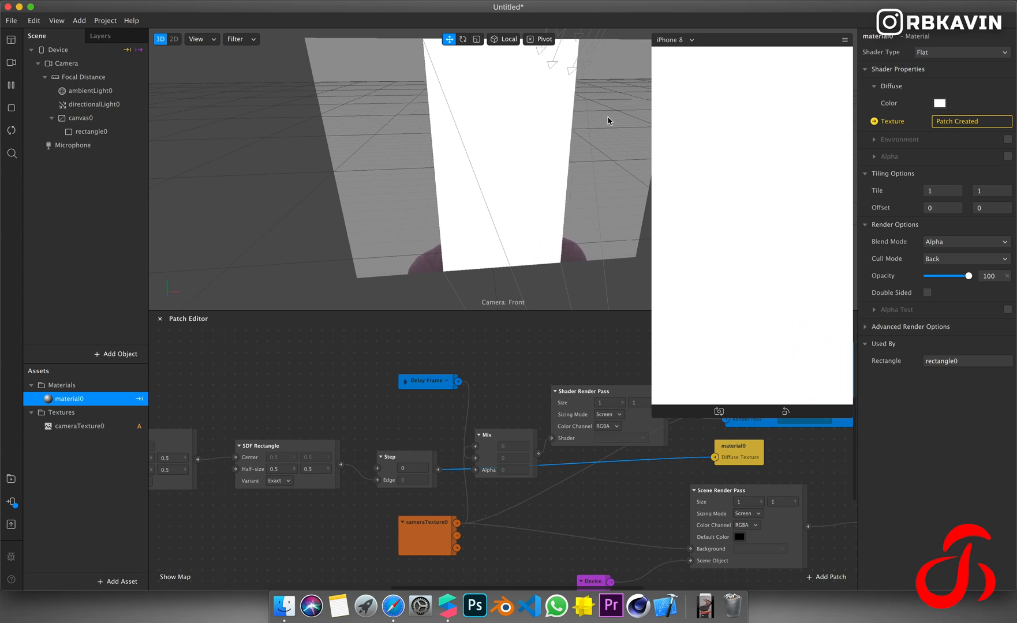
pyautogui.hscroll(-6, 299, 428)
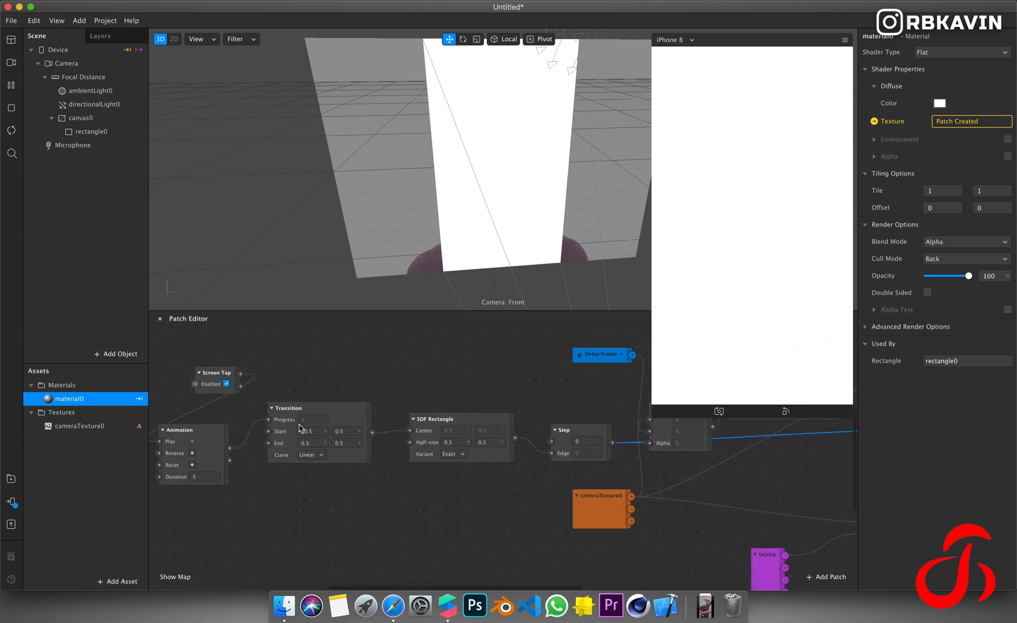
pyautogui.click(303, 431)
pyautogui.write('-.5')
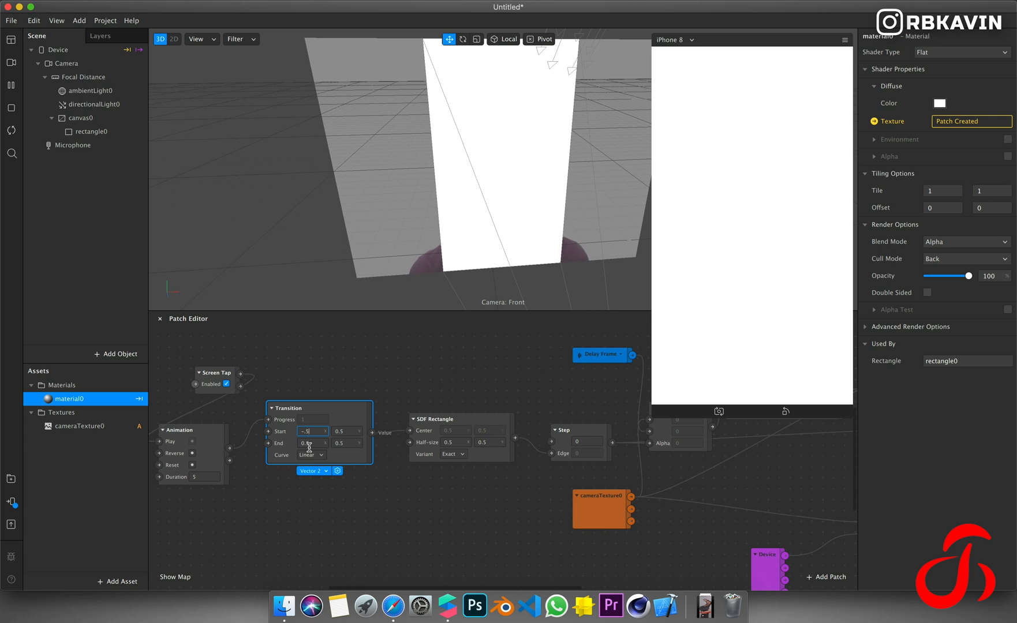
pyautogui.hscroll(5, 518, 508)
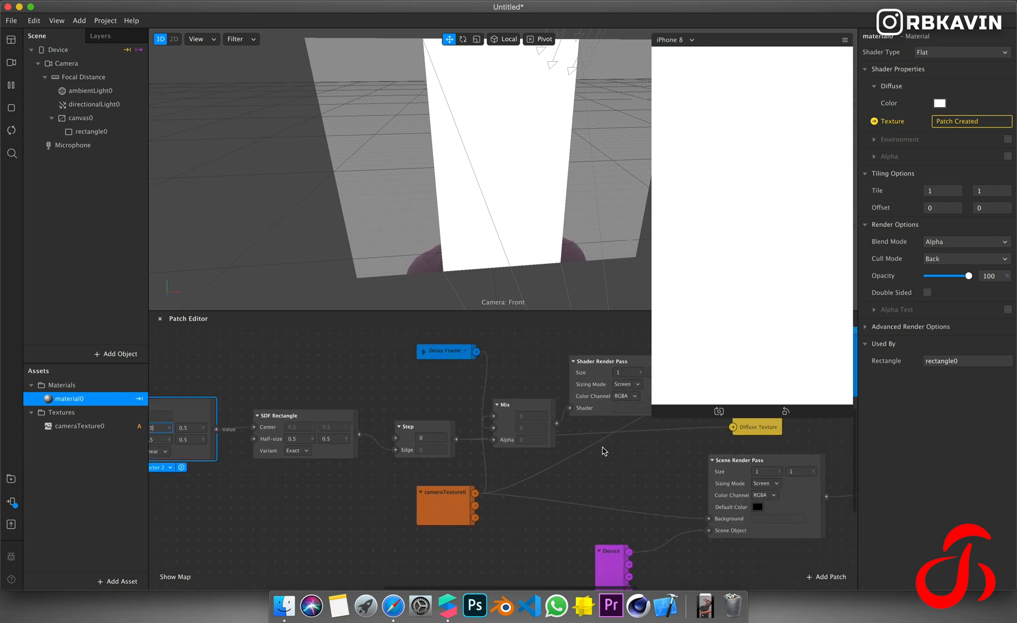
pyautogui.moveTo(557, 427); pyautogui.dragTo(733, 427)
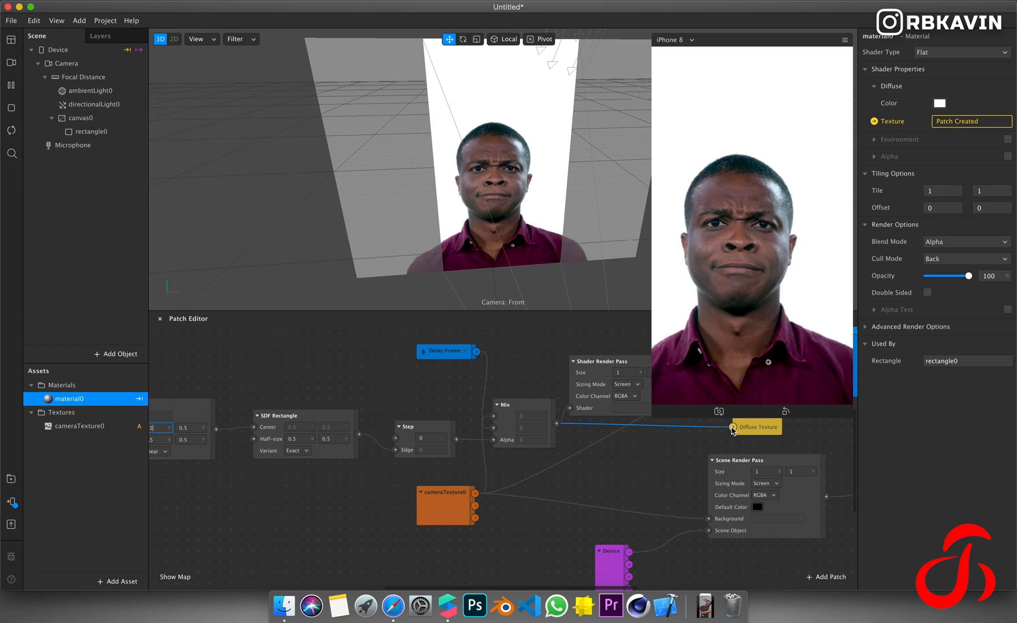
# Set the Transition's Start to 0.5 and -0.5, and tap the simulated phone screen to play the scan.
pyautogui.hscroll(-5, 731, 431)
pyautogui.hscroll(-2, 732, 431)
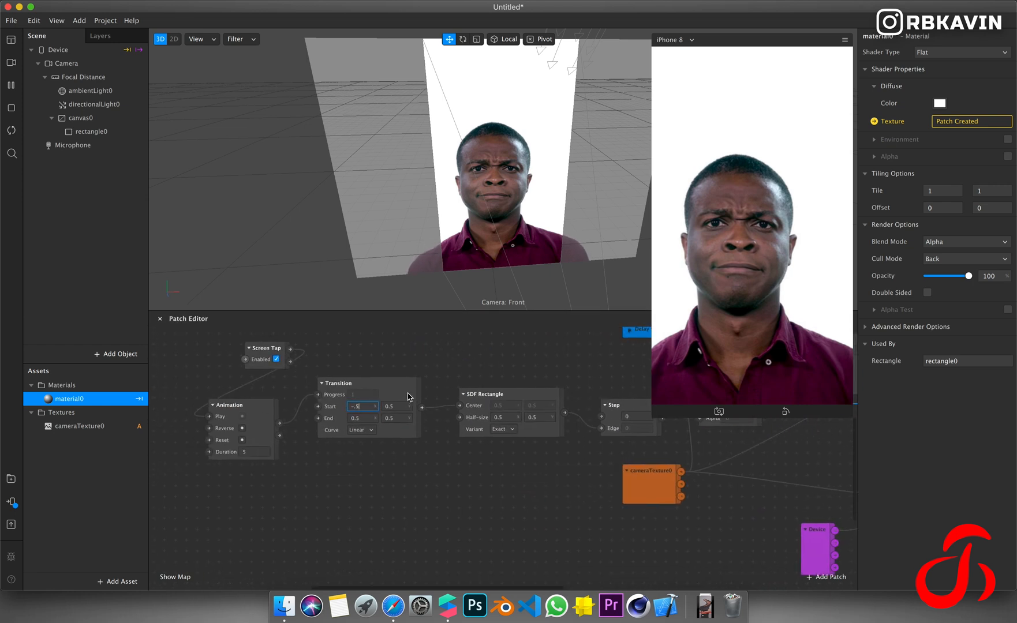
pyautogui.click(369, 406)
pyautogui.press('BackSpace')
pyautogui.write('0.5')
pyautogui.press('Tab')
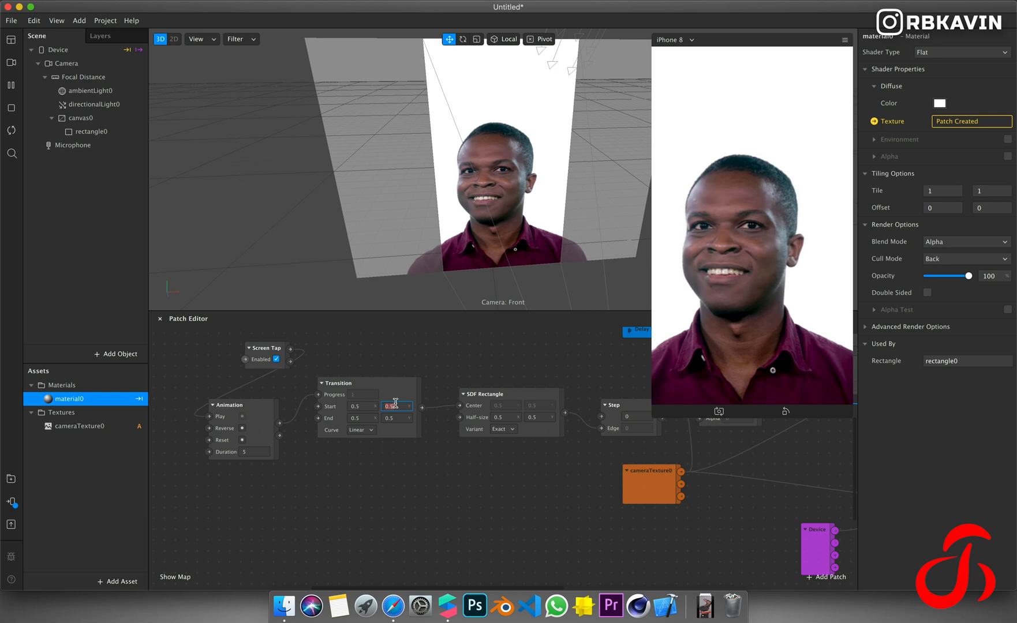
pyautogui.click(384, 407)
pyautogui.press('Return')
pyautogui.click(725, 315)
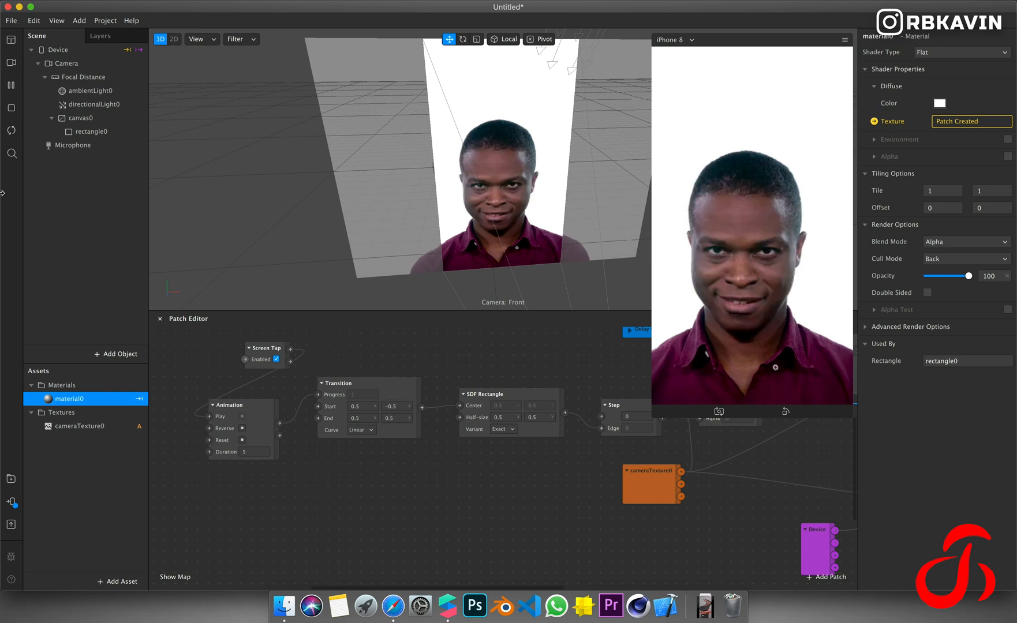
pyautogui.click(696, 189)
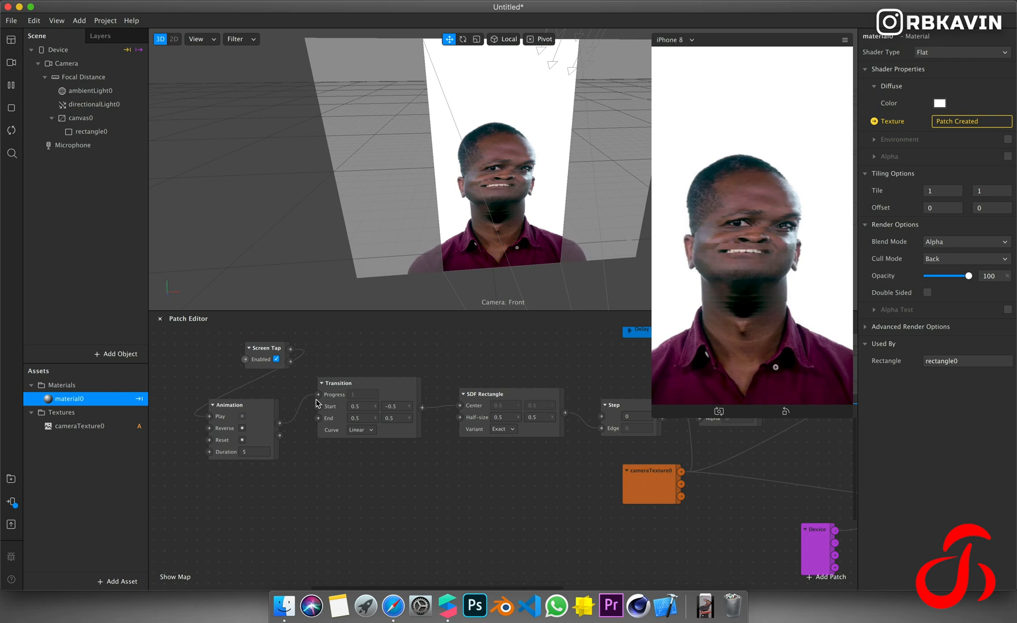
# Move the Screen Tap patch up and to the left of the Animation patch.
pyautogui.moveTo(257, 359); pyautogui.dragTo(181, 362)
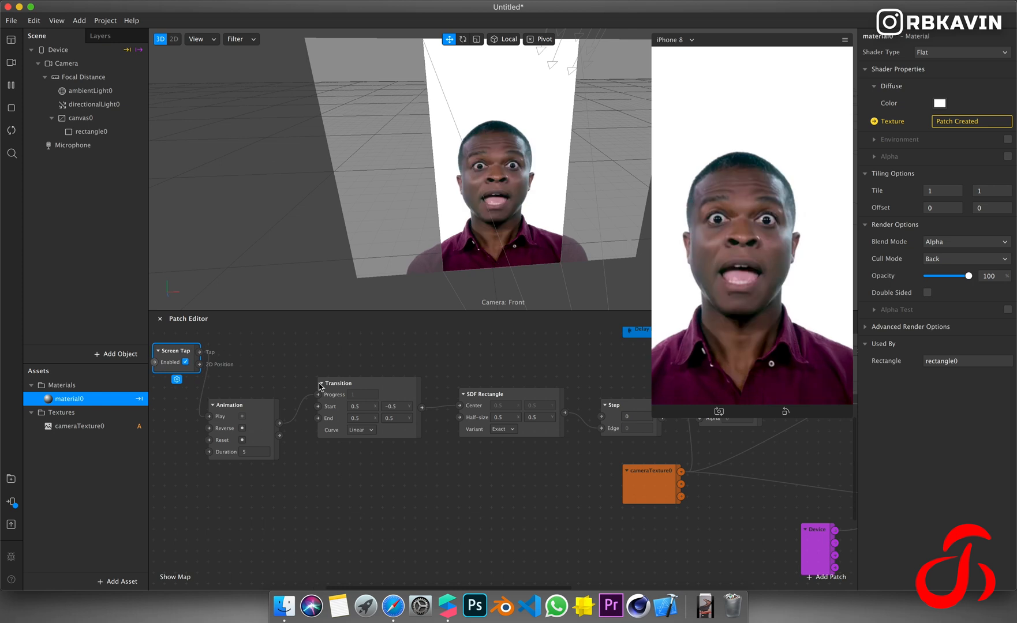
pyautogui.click(396, 435)
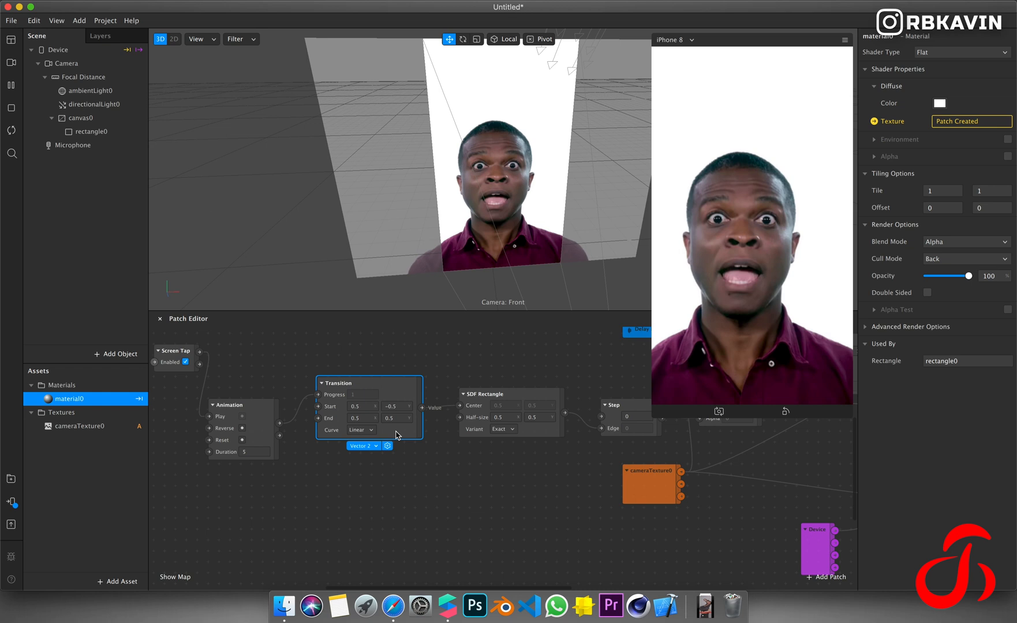
pyautogui.click(439, 475)
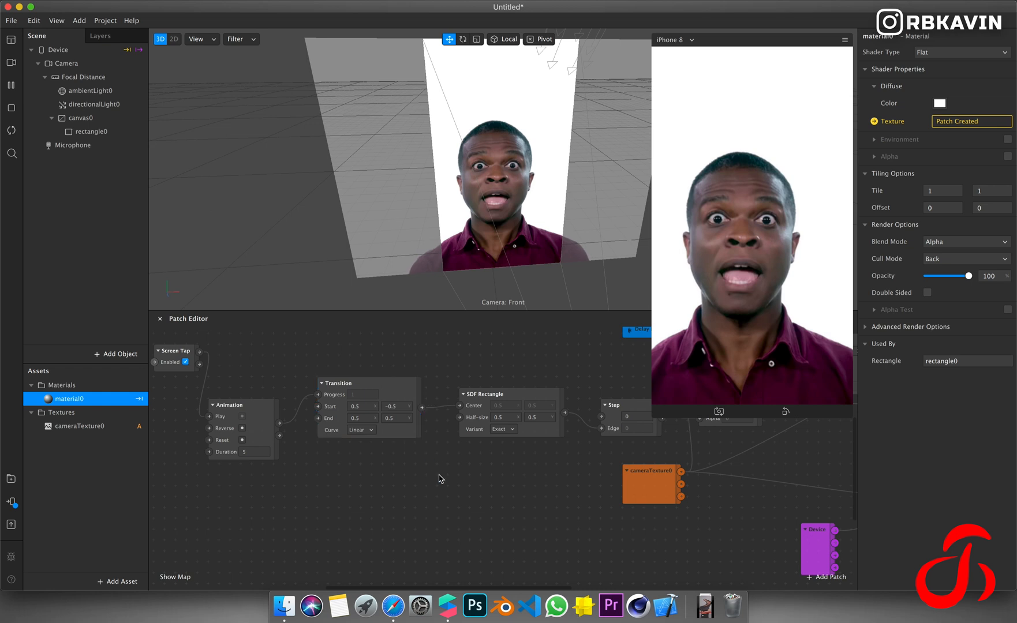
pyautogui.click(476, 426)
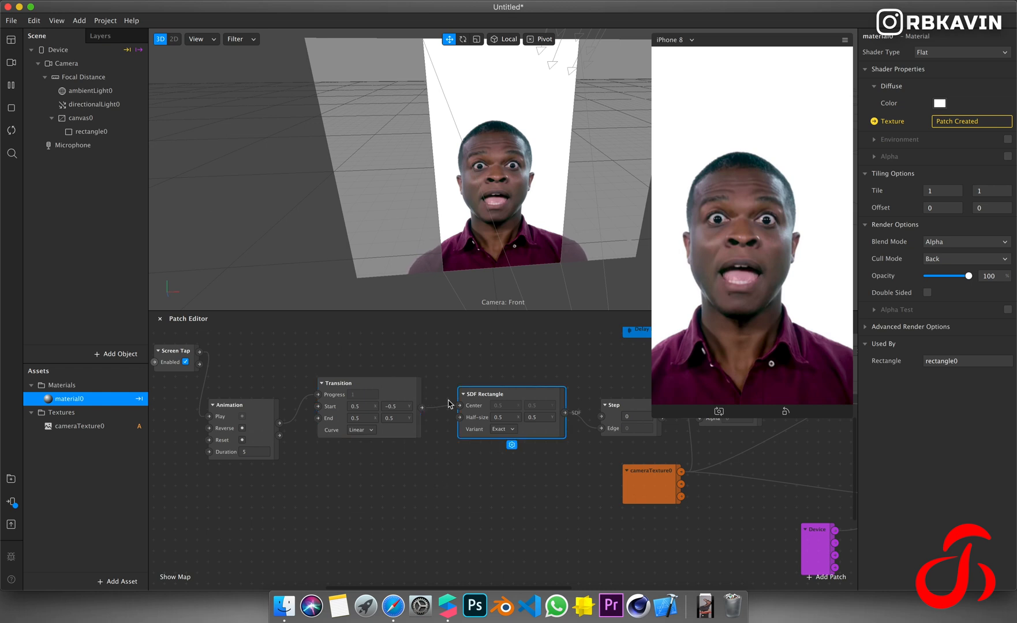
# Duplicate rectangle0 under canvas0 and assign a new material to the copy.
pyautogui.click(121, 132)
pyautogui.press('super+d')
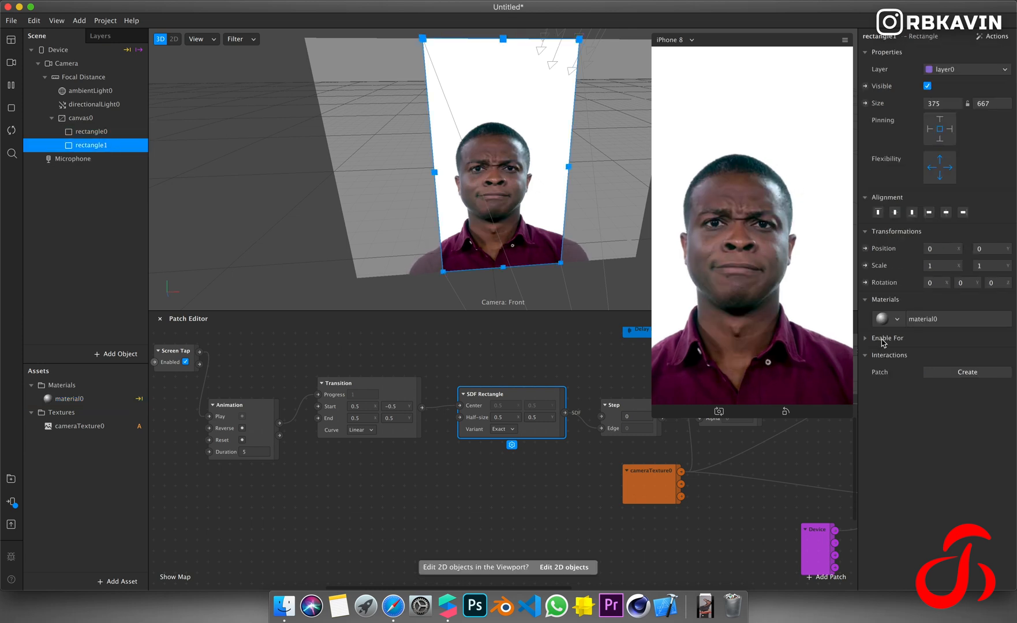
pyautogui.click(898, 319)
pyautogui.click(913, 357)
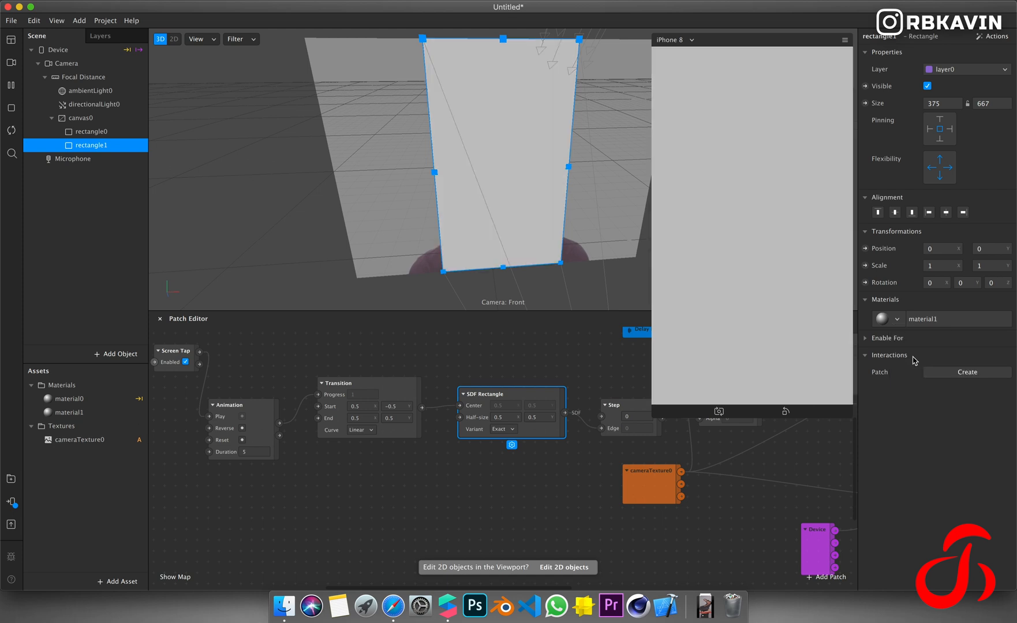
# Set material1's Shader Type to Flat and create a patch for its Diffuse Texture, placed below the SDF Rectangle.
pyautogui.click(948, 320)
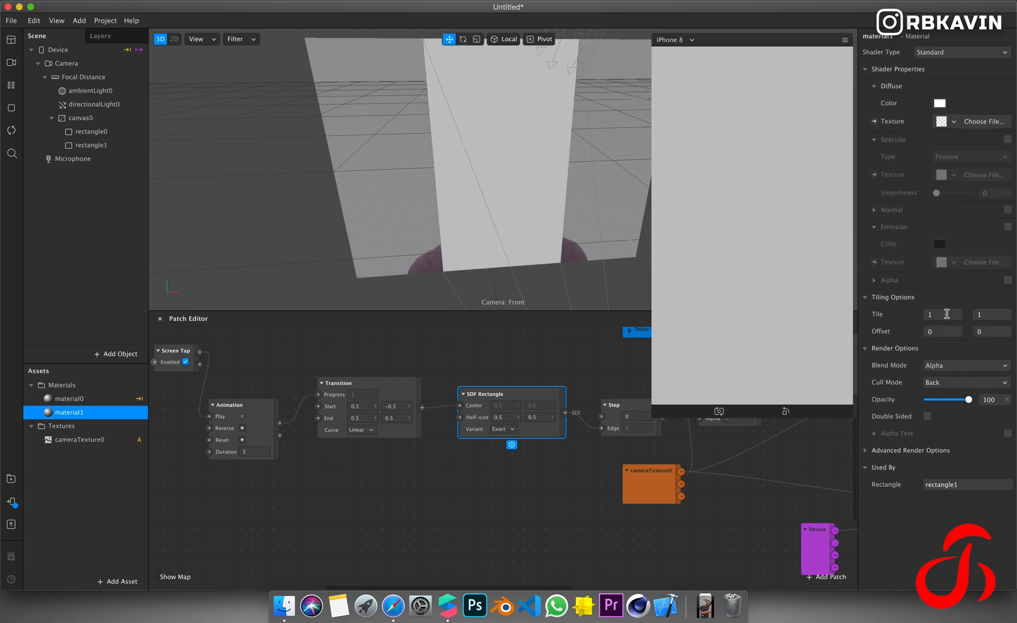
pyautogui.click(962, 53)
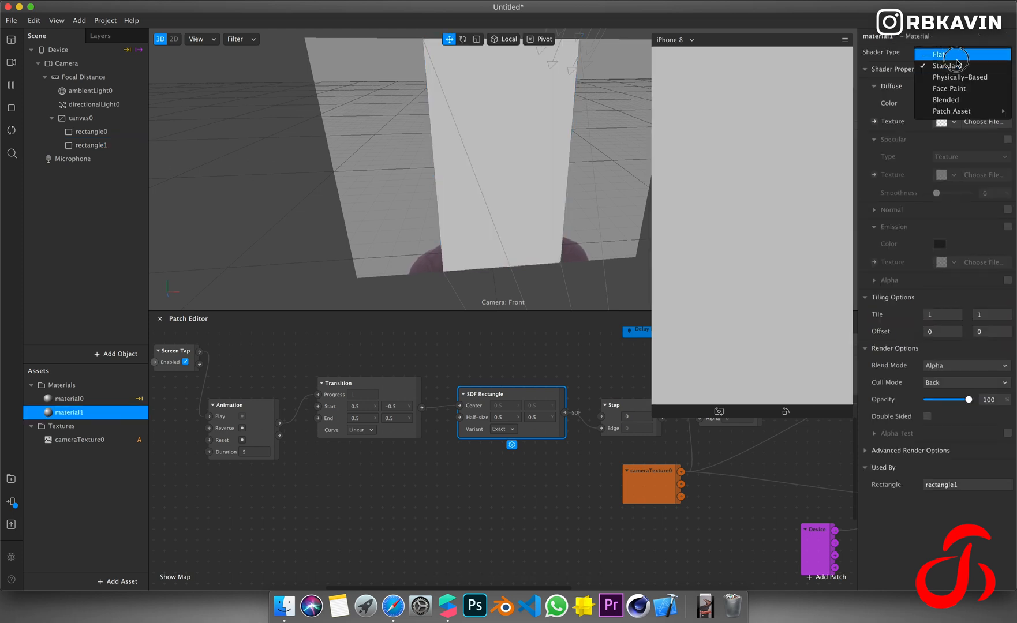
pyautogui.click(939, 54)
pyautogui.click(874, 121)
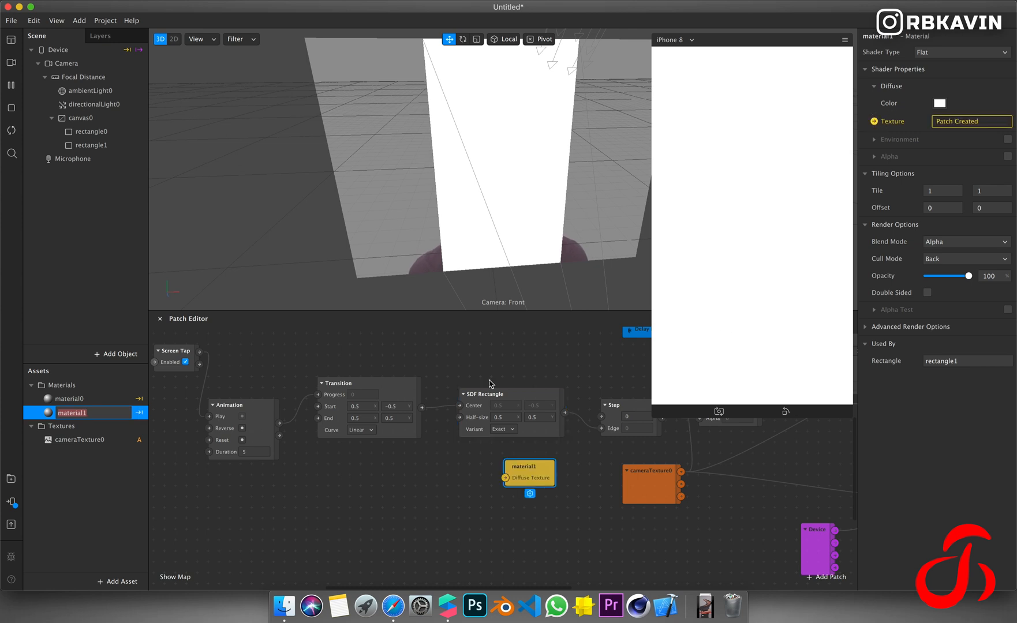
pyautogui.moveTo(536, 478); pyautogui.dragTo(566, 504)
# Duplicate the SDF Rectangle and Step patches together and connect the duplicated Step's output to material1's Diffuse Texture.
pyautogui.click(558, 436)
pyautogui.click(609, 411)
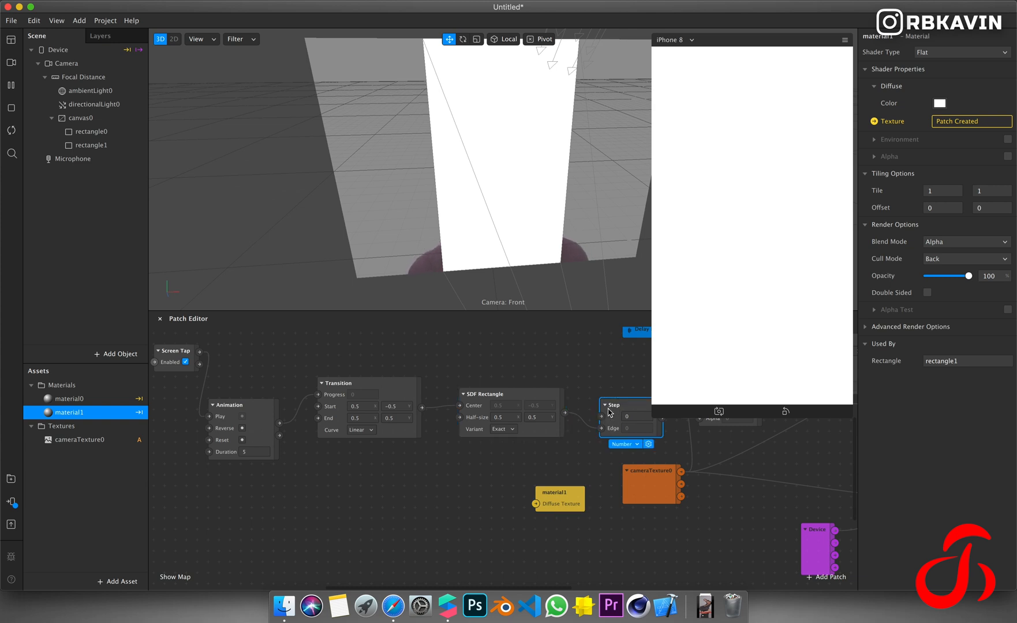
pyautogui.click(524, 394)
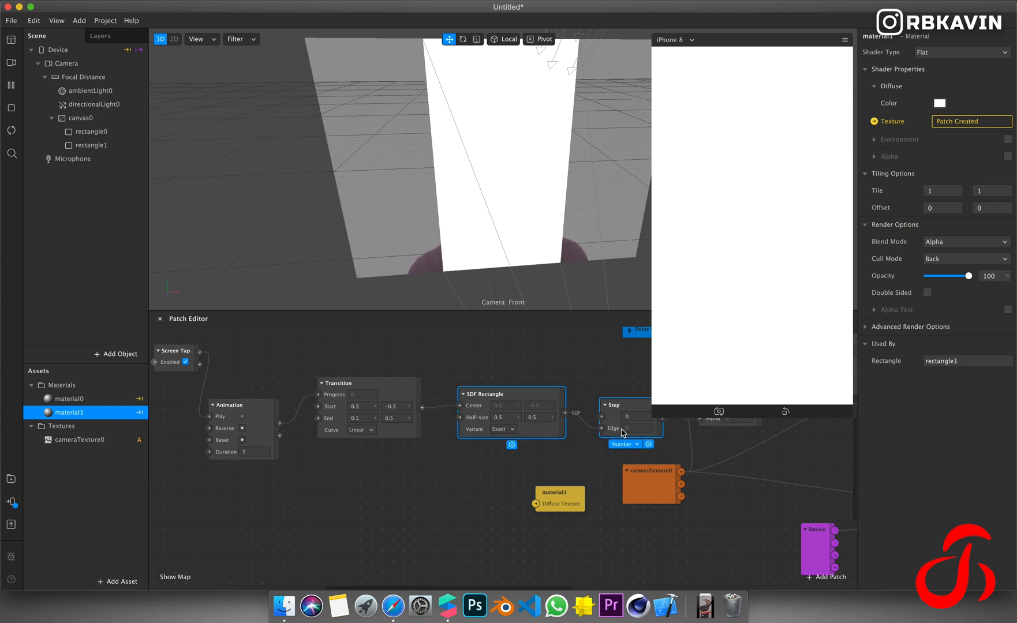
pyautogui.press('super+d')
pyautogui.moveTo(634, 431); pyautogui.dragTo(536, 504)
# Disconnect the Transition from the duplicated SDF Rectangle's Center and set its Center X to 0.5.
pyautogui.hscroll(-4, 486, 513)
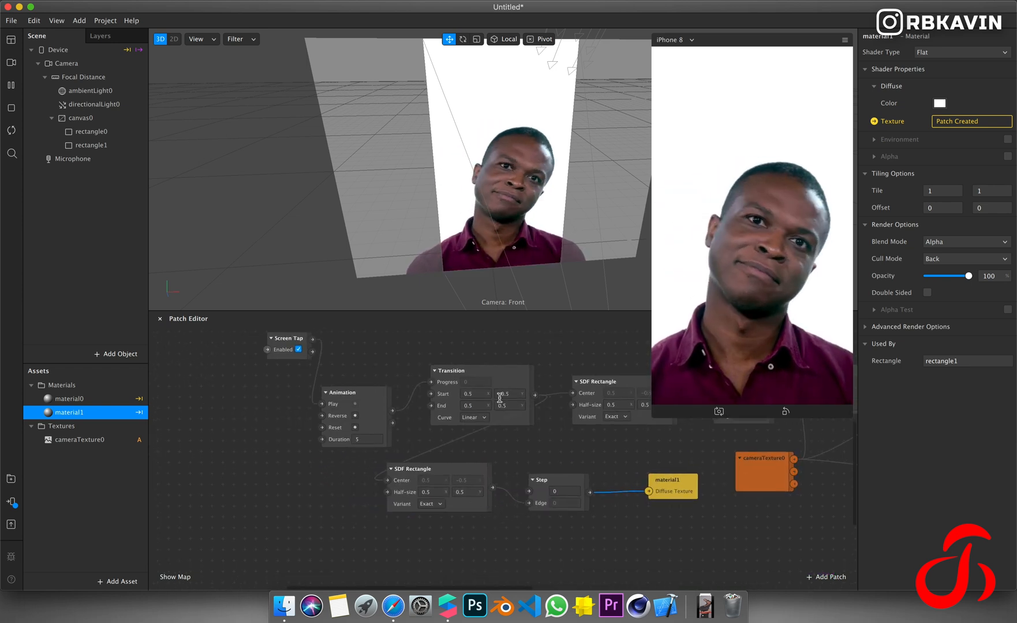
pyautogui.hscroll(2, 389, 507)
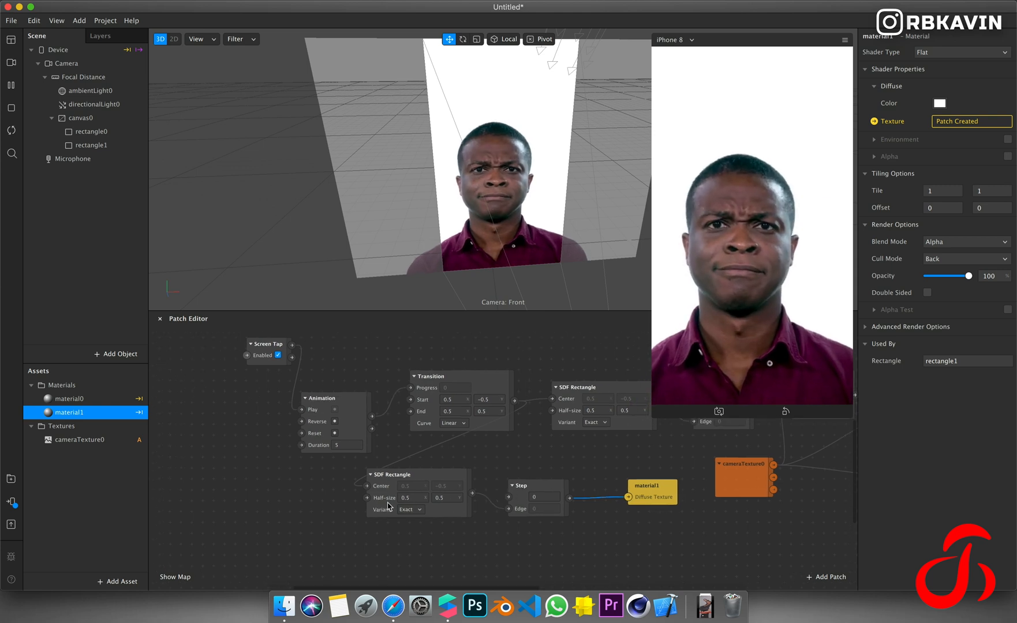
pyautogui.moveTo(367, 486); pyautogui.dragTo(331, 491)
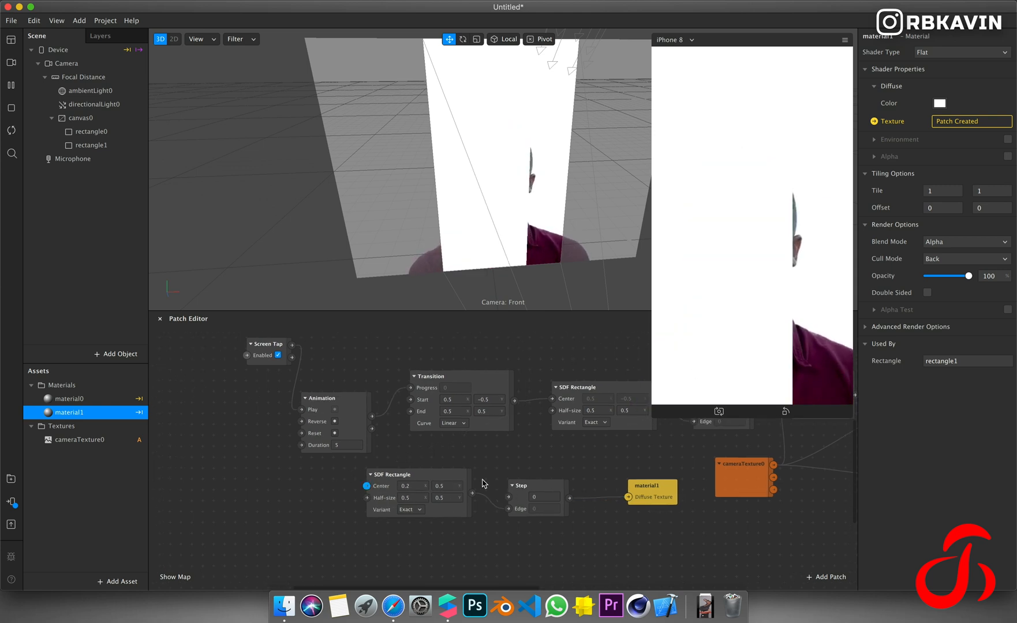
pyautogui.click(415, 484)
pyautogui.write('0.5')
pyautogui.press('Return')
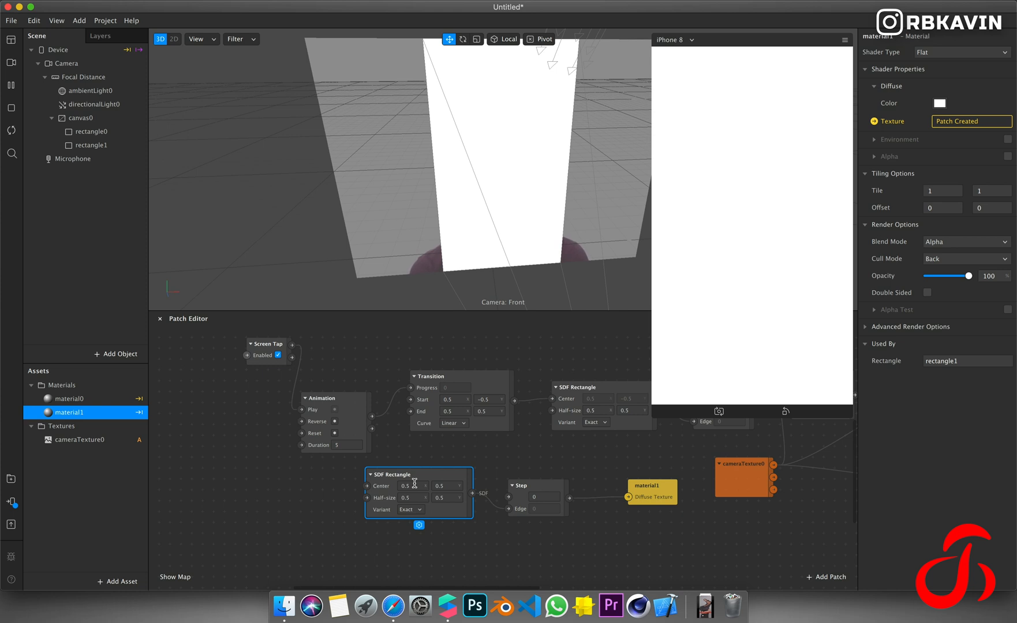
# Set the duplicated SDF Rectangle's Half-size X to 0.01 to try a vertical line.
pyautogui.click(414, 485)
pyautogui.click(414, 497)
pyautogui.write('0.0')
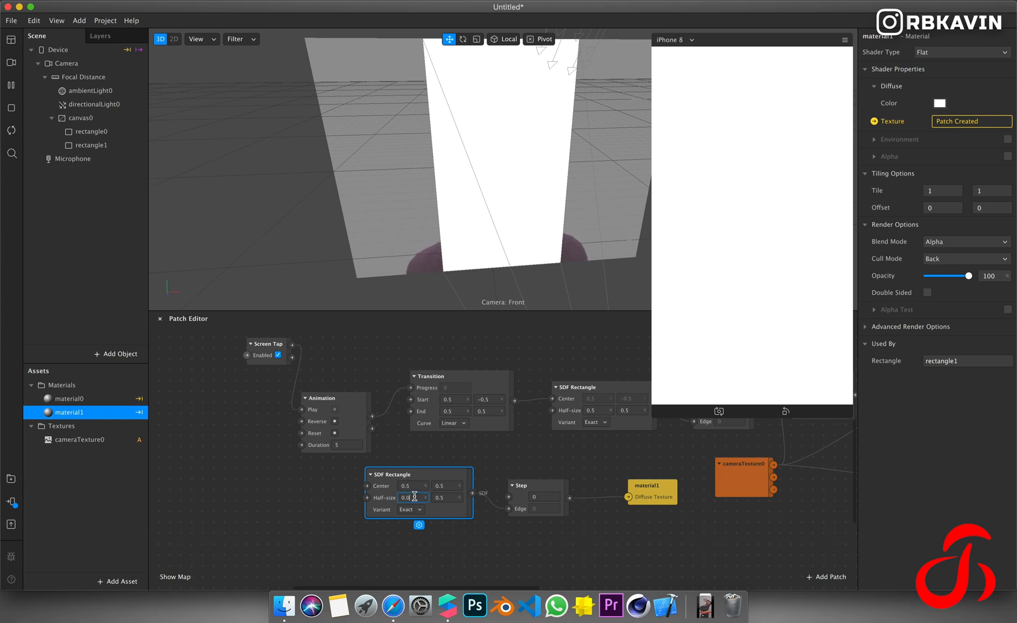
pyautogui.write('1')
pyautogui.press('Return')
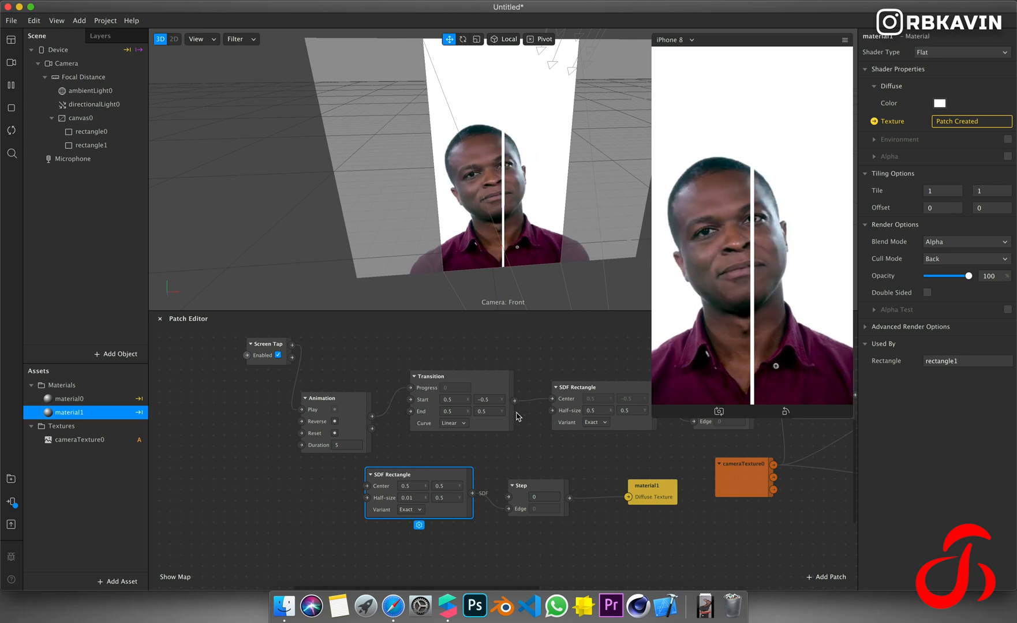
# Set the duplicated SDF Rectangle's Half-size to 0.5 and 0.01 for a thin horizontal line.
pyautogui.click(418, 499)
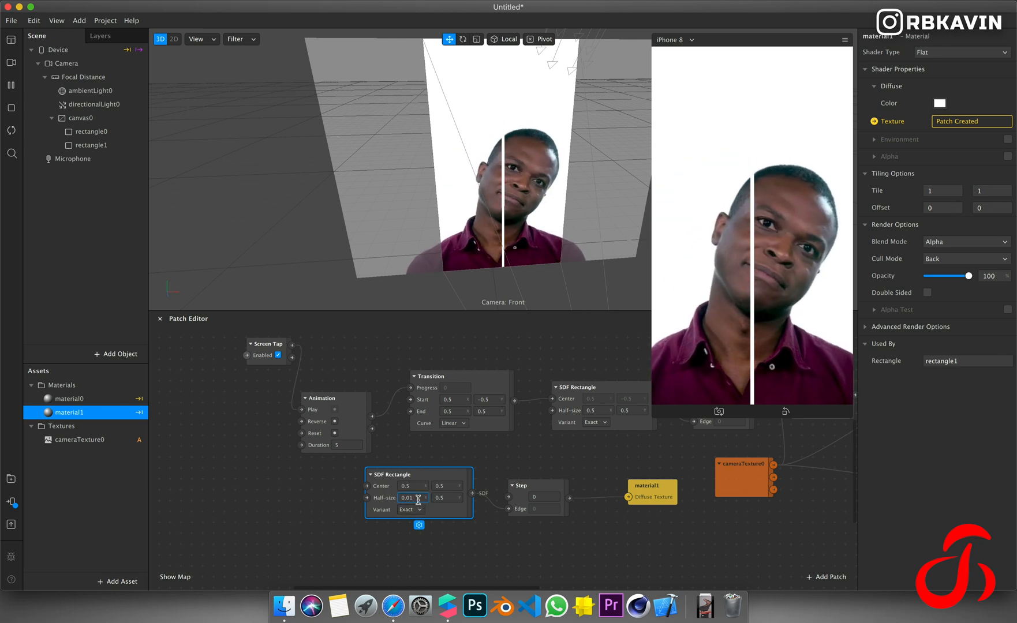
pyautogui.write('5')
pyautogui.press('Tab')
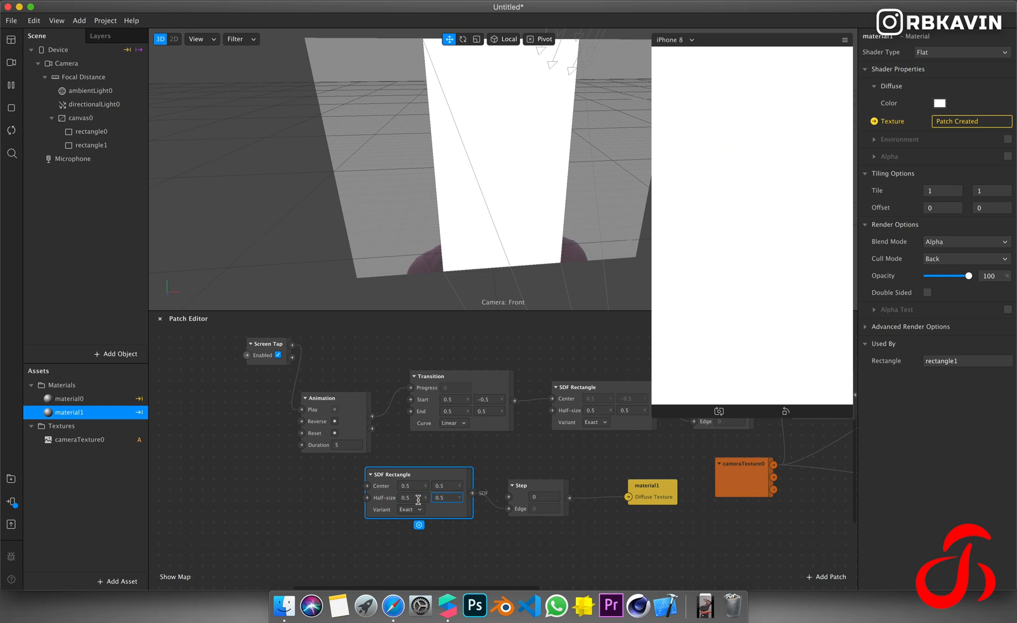
pyautogui.press('Return')
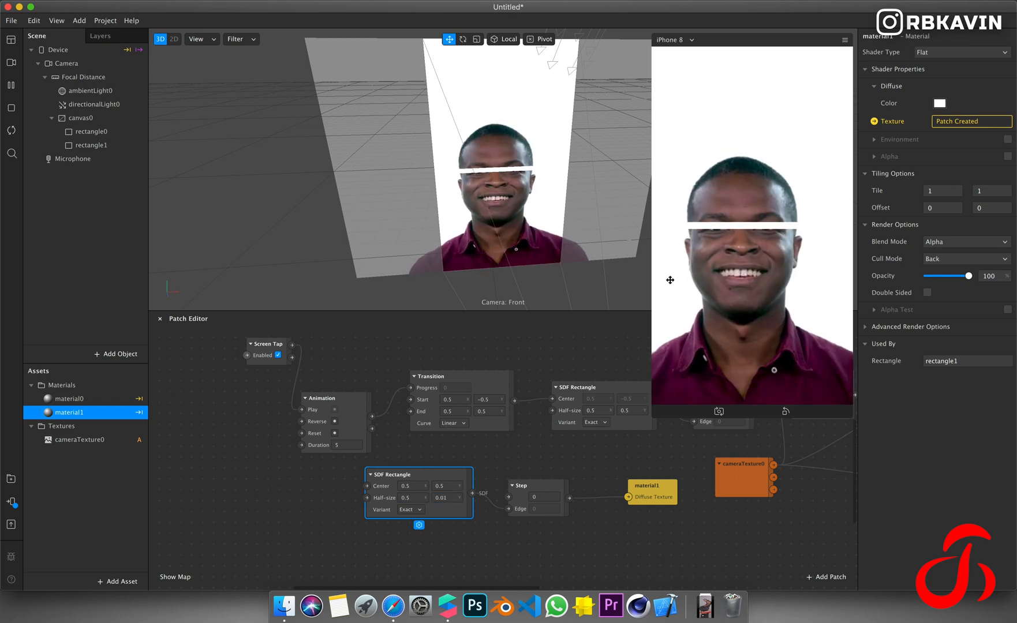
pyautogui.click(526, 419)
# Add a second Transition patch fed by the Animation's Progress output and place it beside the duplicated SDF Rectangle.
pyautogui.moveTo(371, 416); pyautogui.dragTo(315, 493)
pyautogui.write('t')
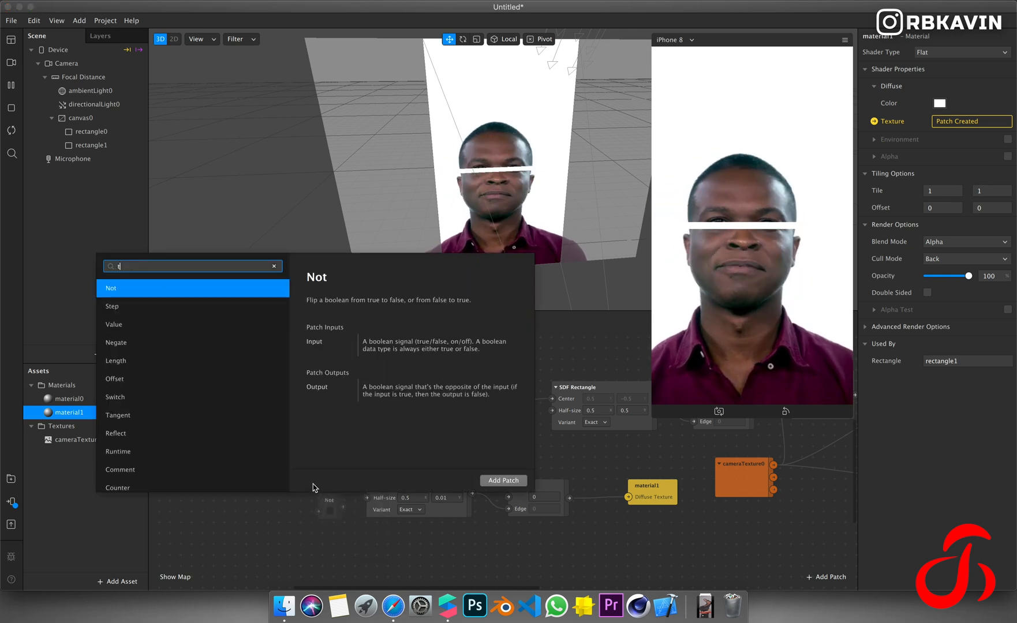
pyautogui.write('rans')
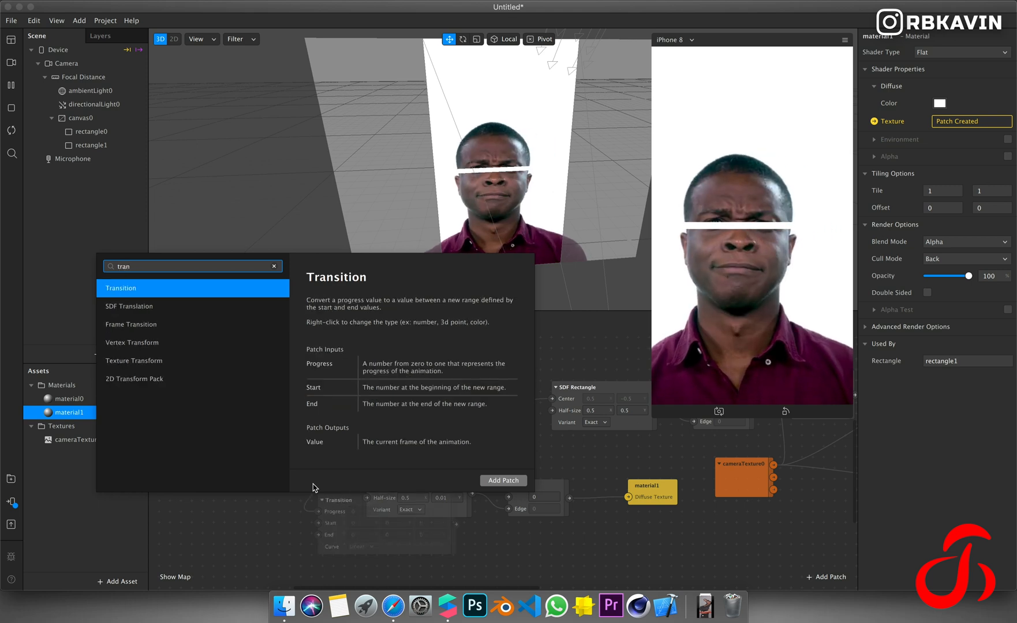
pyautogui.press('Return')
pyautogui.moveTo(376, 496); pyautogui.dragTo(258, 492)
# Change the new Transition's type to Vector 2 and connect its Value output to the duplicated SDF Rectangle's Half-size.
pyautogui.click(273, 559)
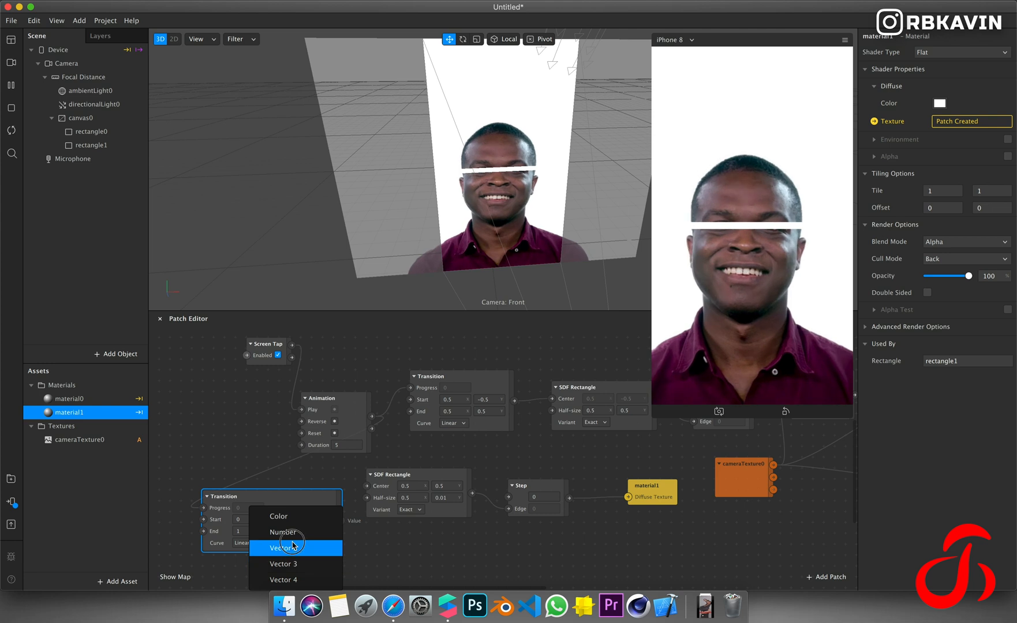
pyautogui.click(291, 546)
pyautogui.moveTo(307, 520); pyautogui.dragTo(366, 498)
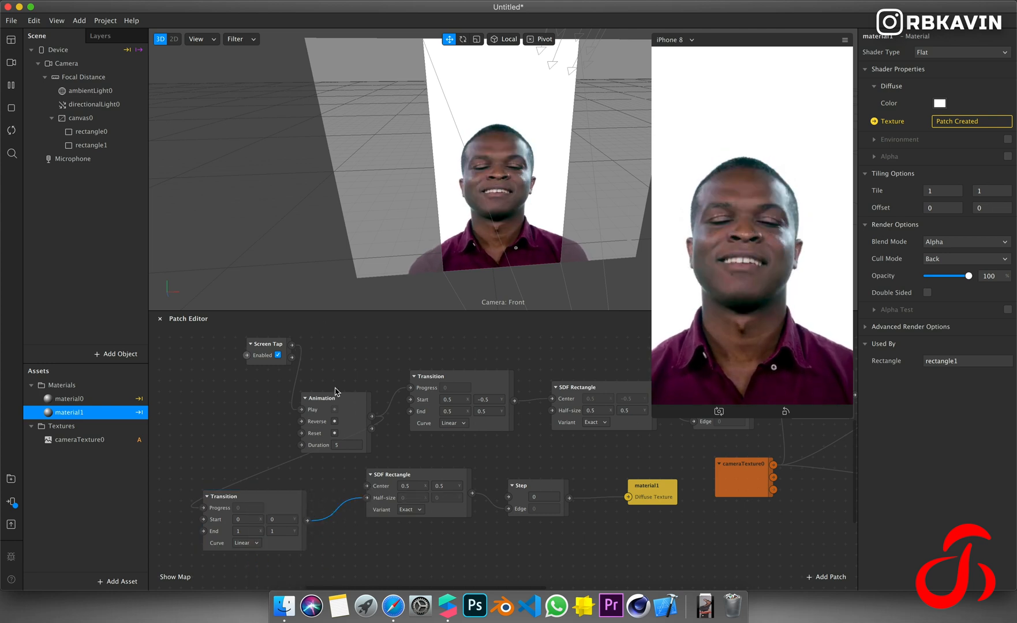
pyautogui.click(243, 519)
pyautogui.click(283, 520)
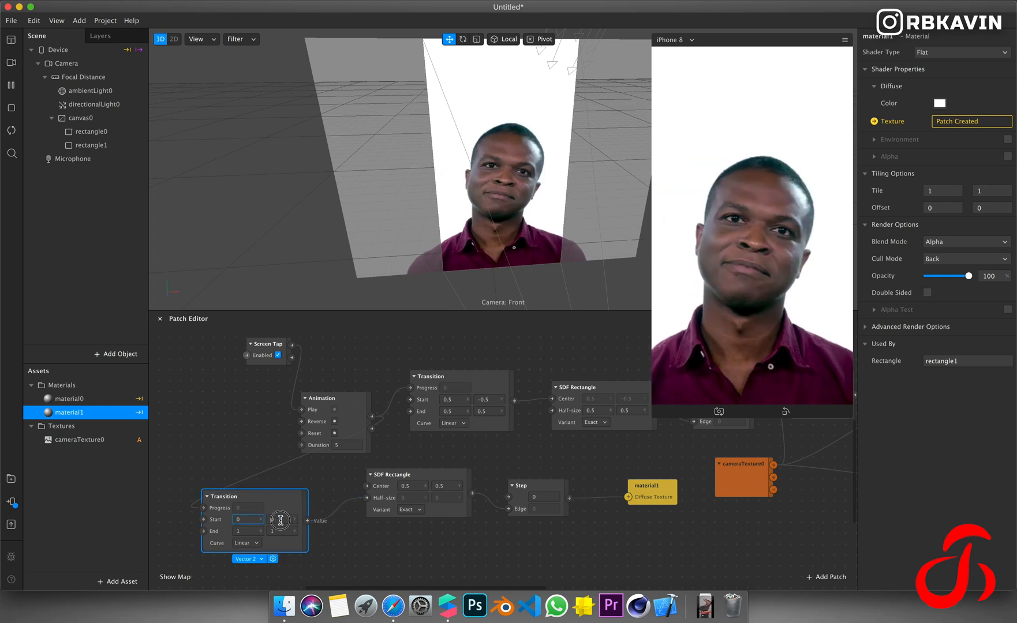
pyautogui.click(251, 529)
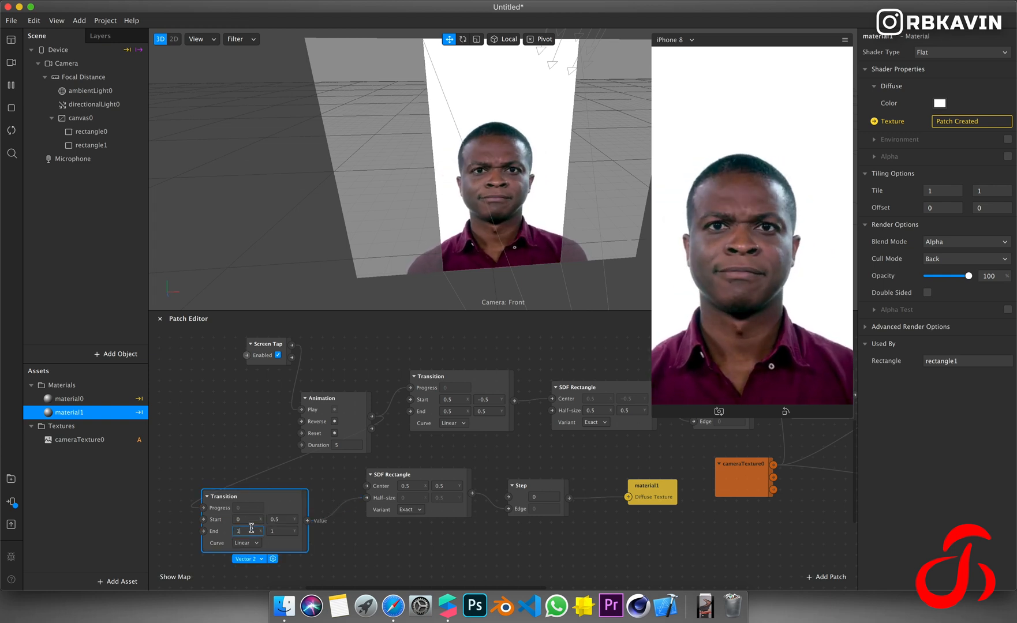
pyautogui.click(281, 519)
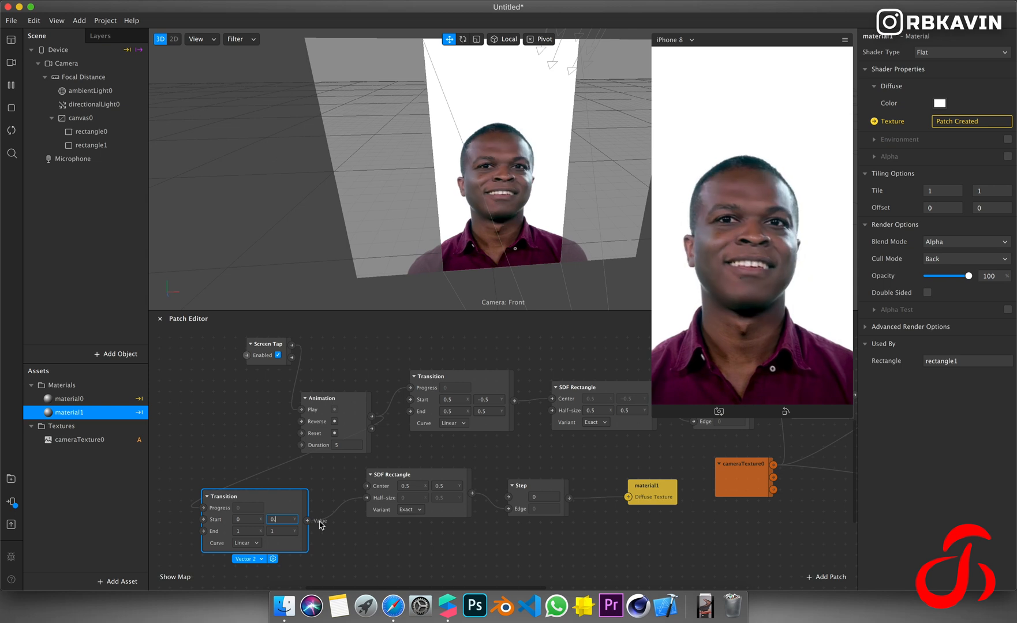
# Disconnect the second Transition from the duplicated SDF Rectangle's Half-size and set the rectangle's Center Y to 0.1.
pyautogui.moveTo(356, 509); pyautogui.dragTo(367, 498)
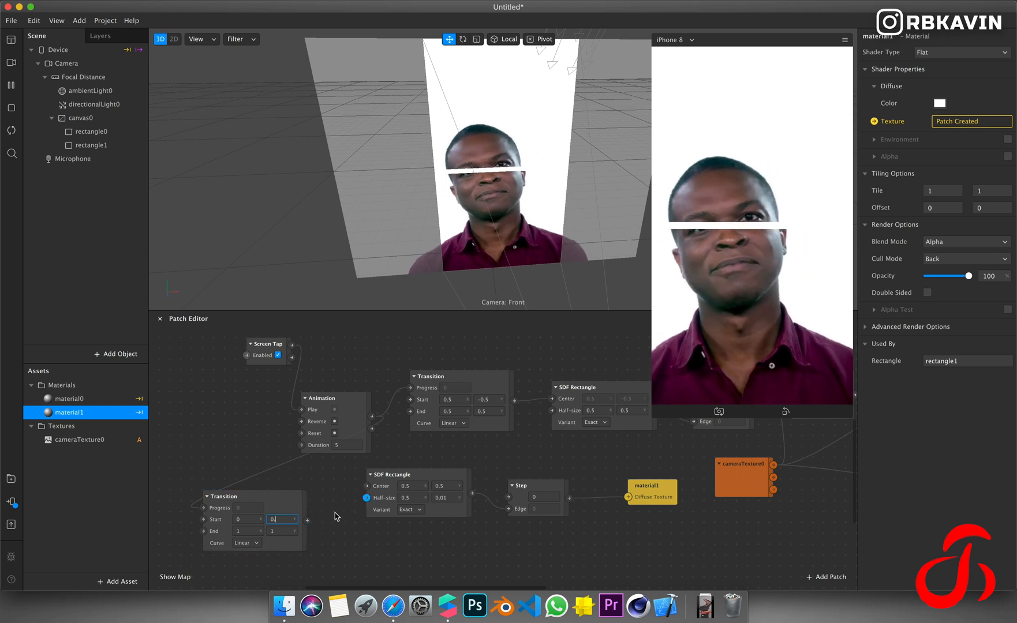
pyautogui.click(452, 486)
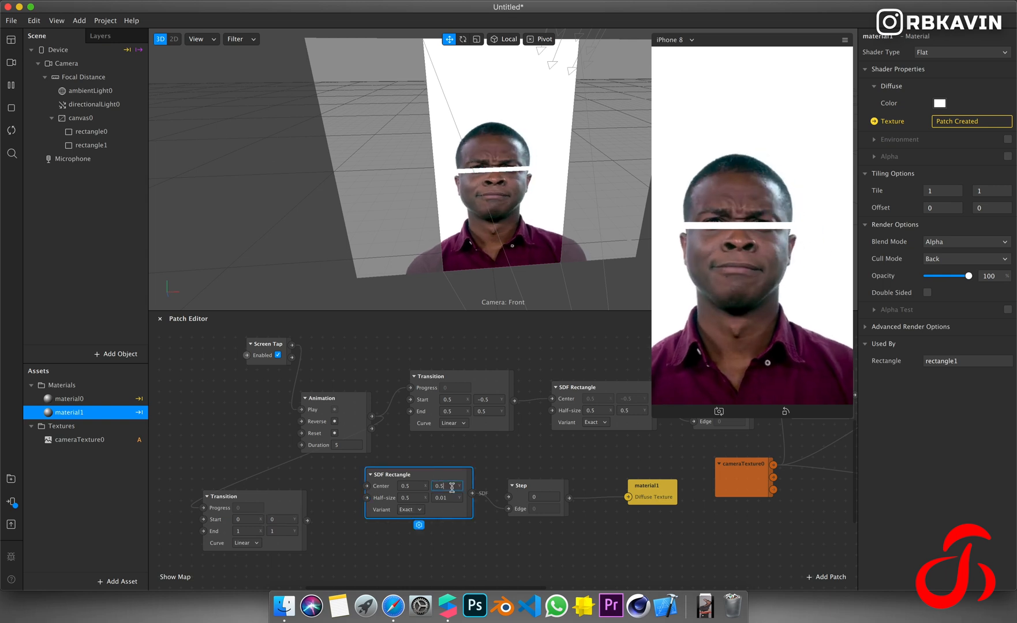
pyautogui.write('0')
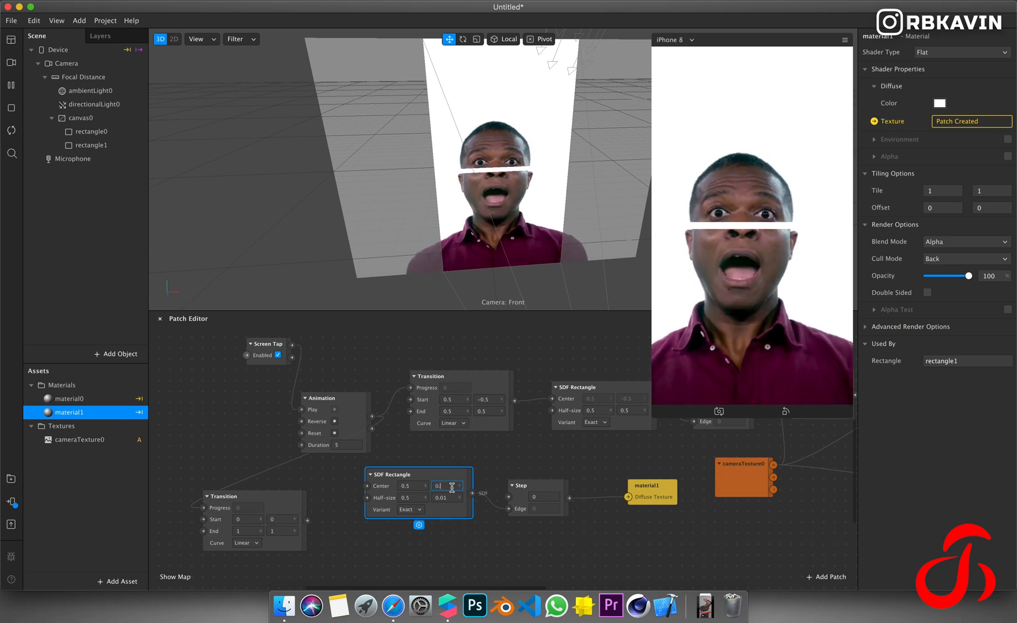
pyautogui.write('.1')
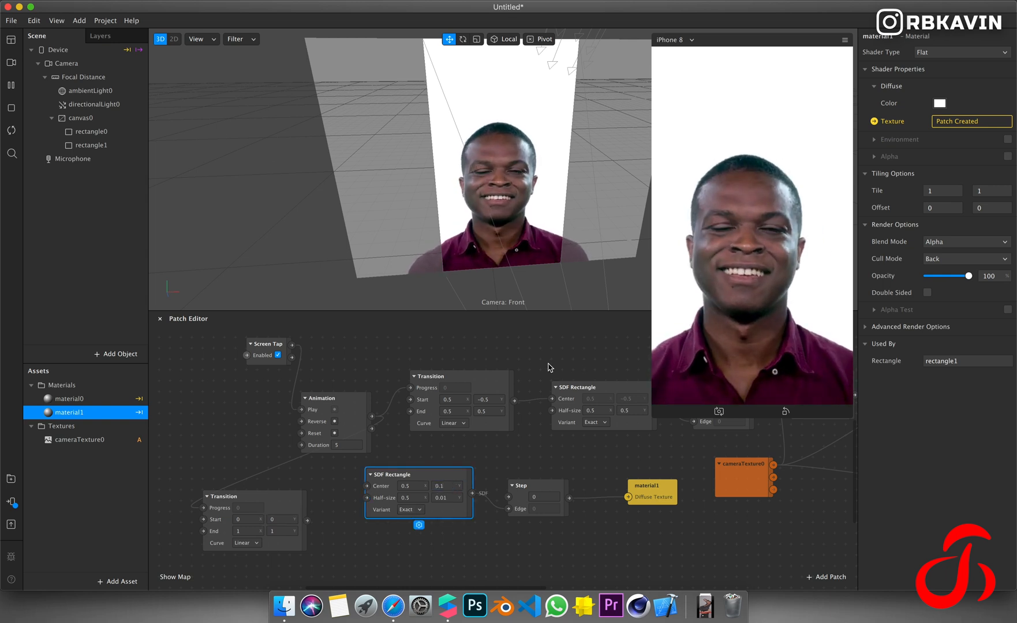
# Set material1's diffuse color to Licorice black.
pyautogui.click(940, 103)
pyautogui.click(823, 374)
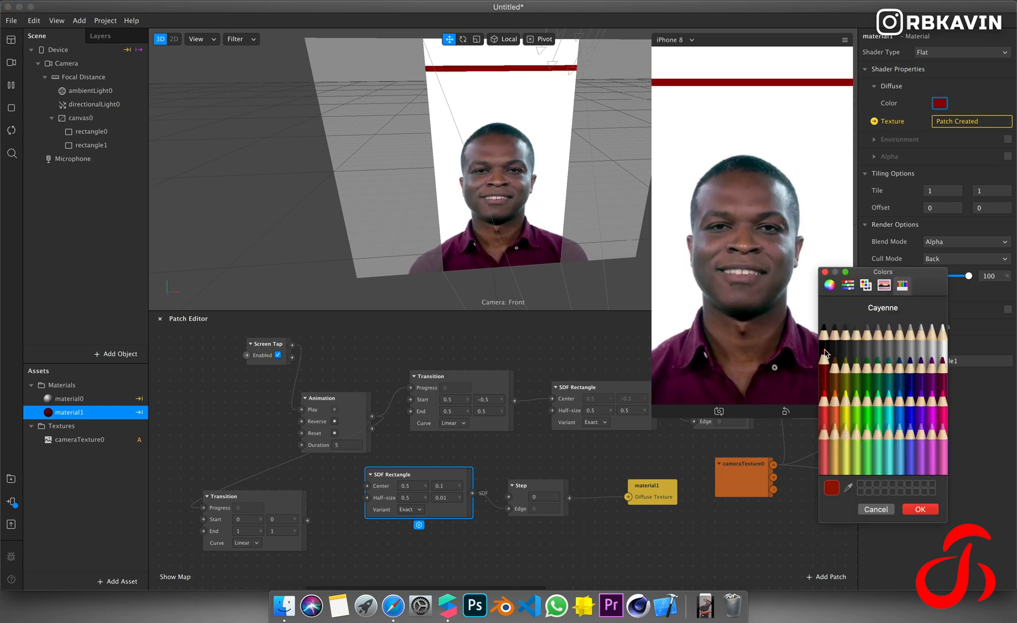
pyautogui.click(824, 341)
pyautogui.click(457, 512)
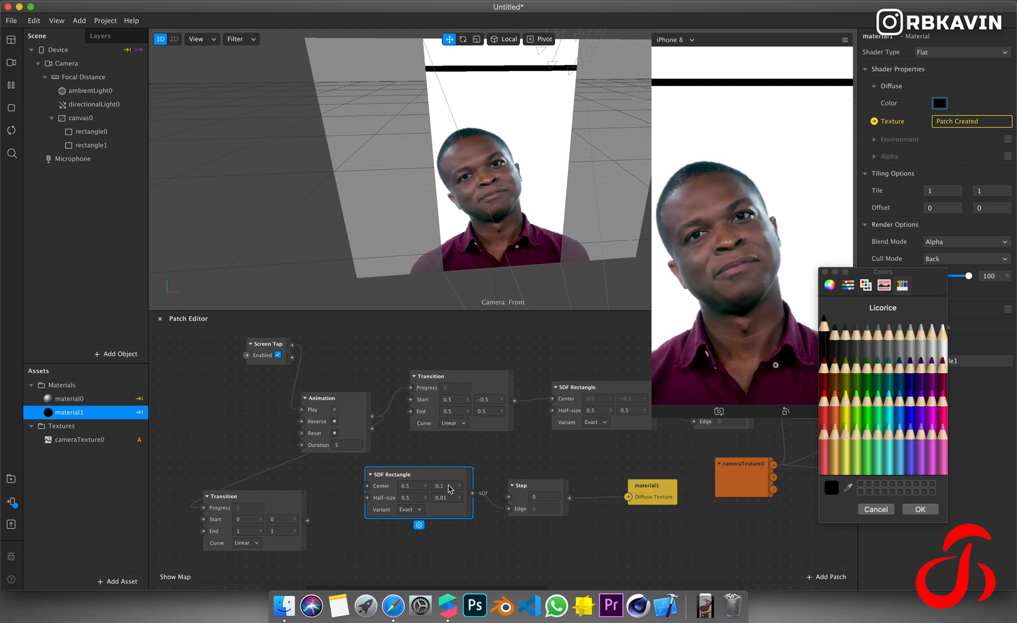
pyautogui.click(919, 510)
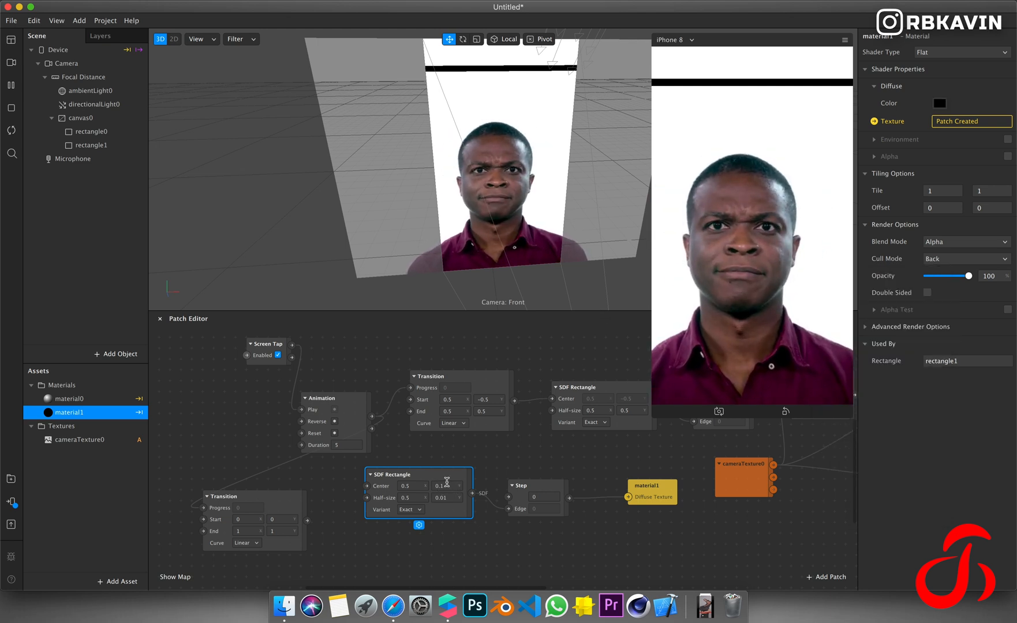
# Set the duplicated SDF Rectangle's Center Y to 0 to try the line at the screen's upper edge.
pyautogui.click(447, 482)
pyautogui.press('BackSpace')
pyautogui.write('0')
pyautogui.press('Return')
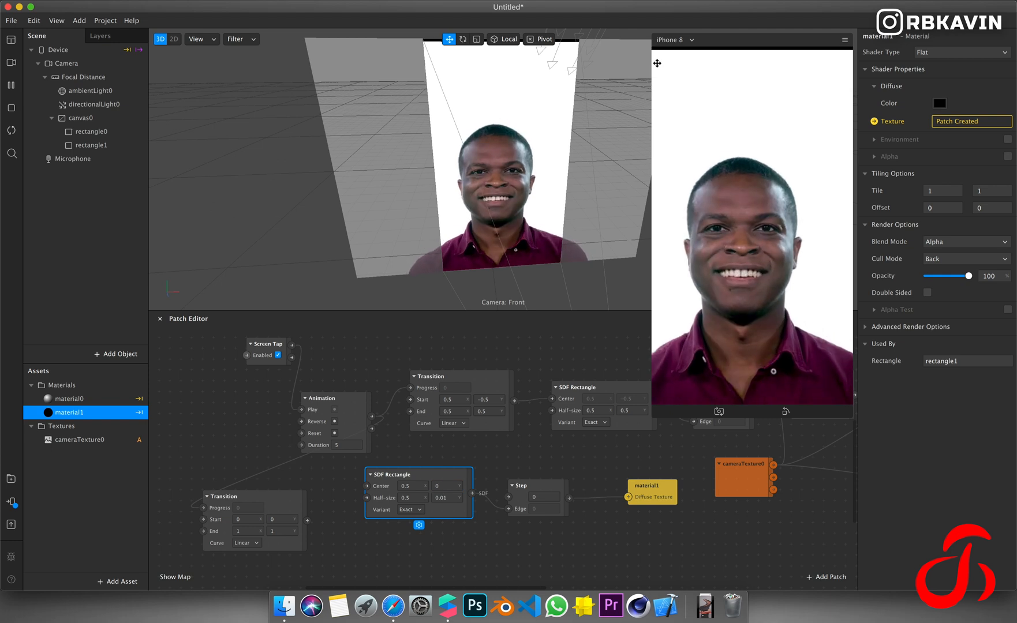
# Set the second Transition's Start to 0.5 and -0.1, and its End X to 0.5.
pyautogui.click(251, 516)
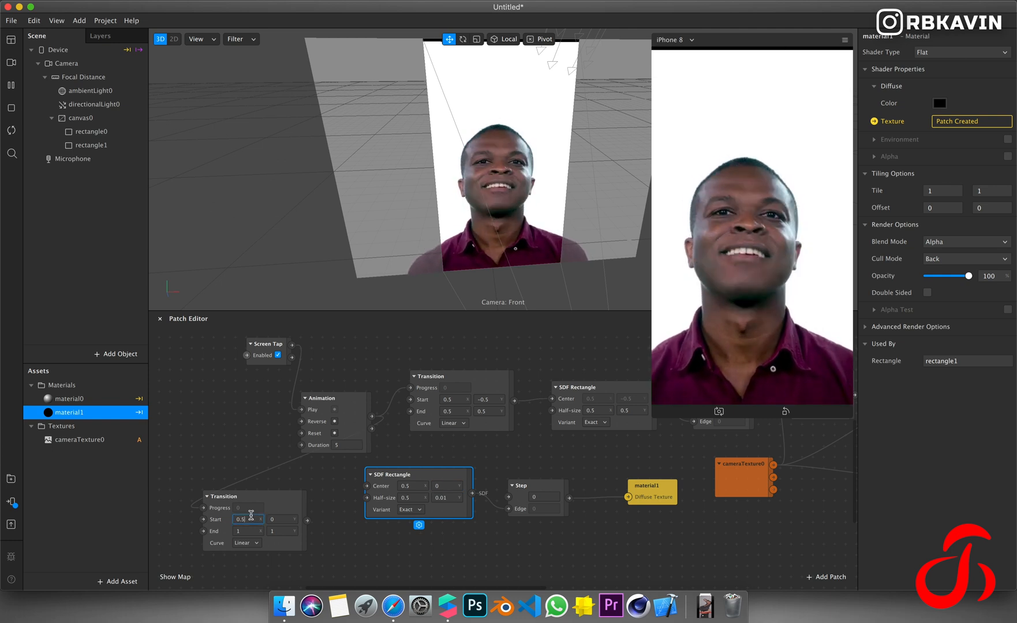
pyautogui.write('.5')
pyautogui.click(252, 531)
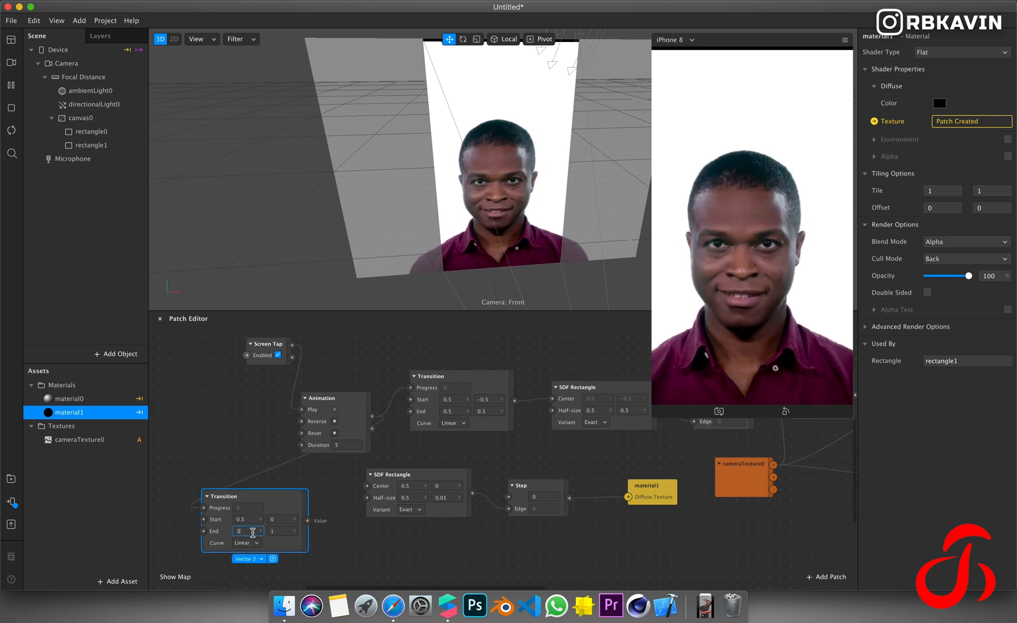
pyautogui.write('.5')
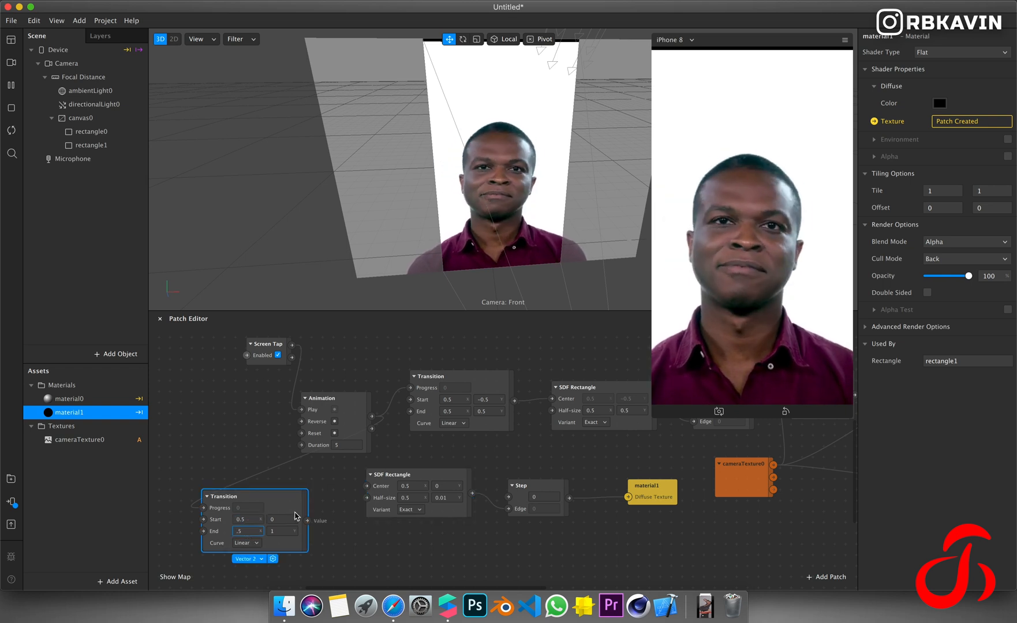
pyautogui.click(282, 520)
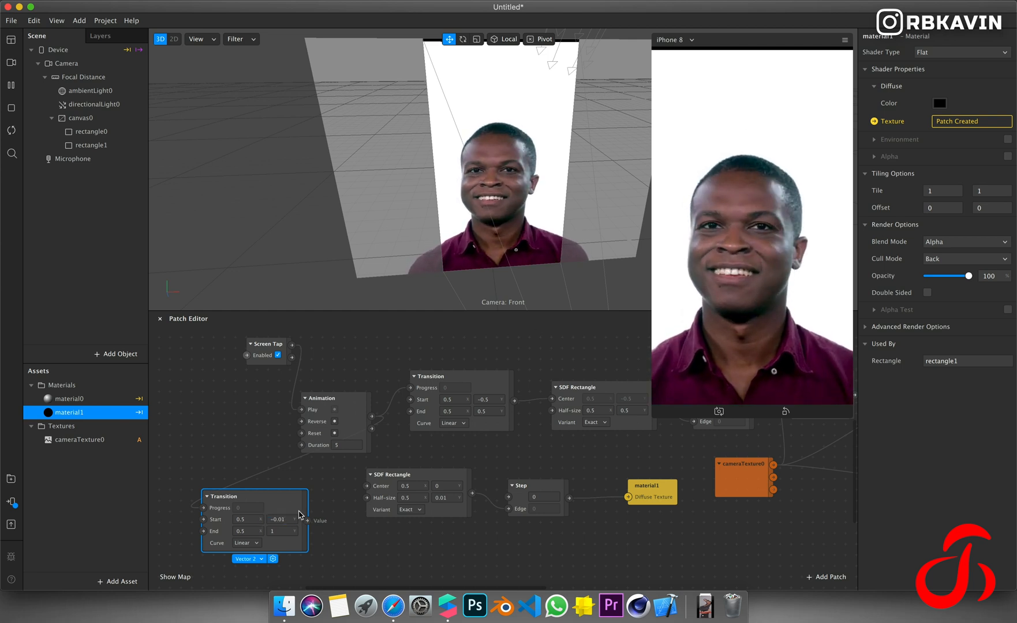
pyautogui.click(283, 519)
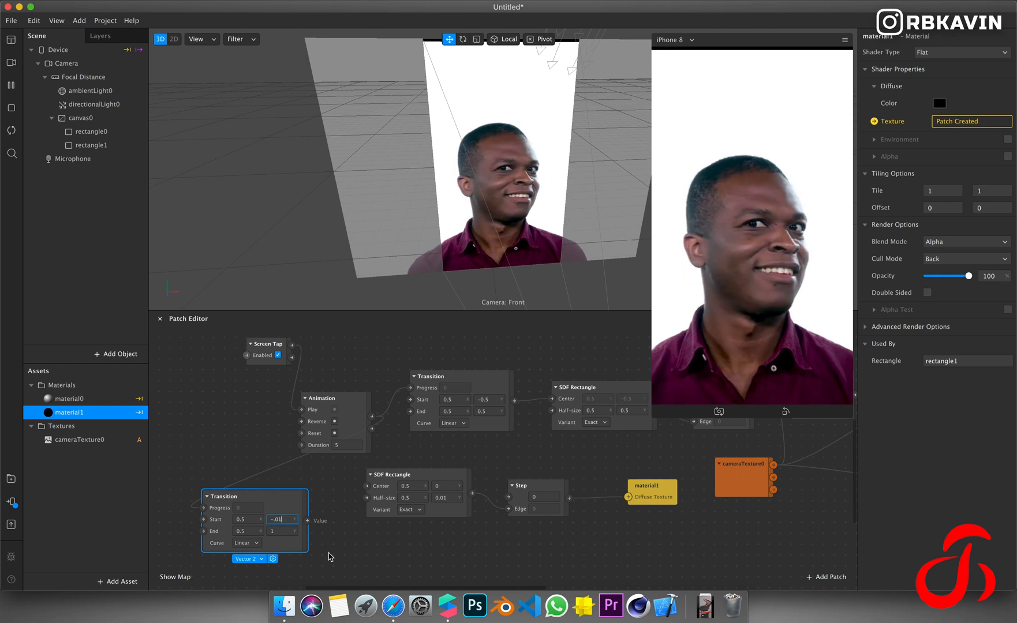
pyautogui.write('0.1')
pyautogui.press('Return')
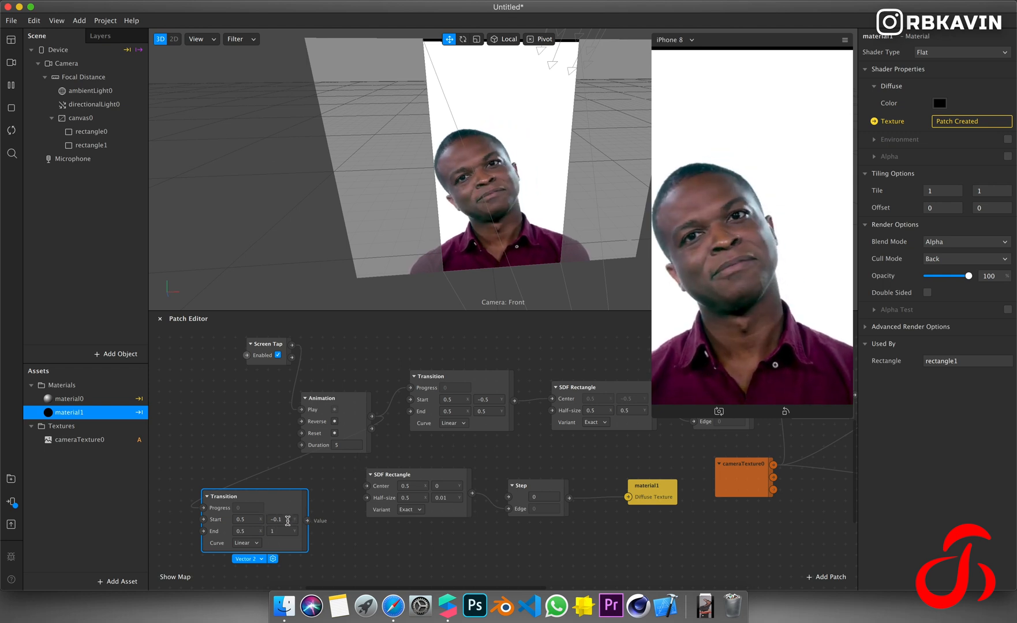
# Set the second Transition's End Y to 0.6 and connect its Value output to the duplicated SDF Rectangle's Center.
pyautogui.click(289, 530)
pyautogui.press('BackSpace')
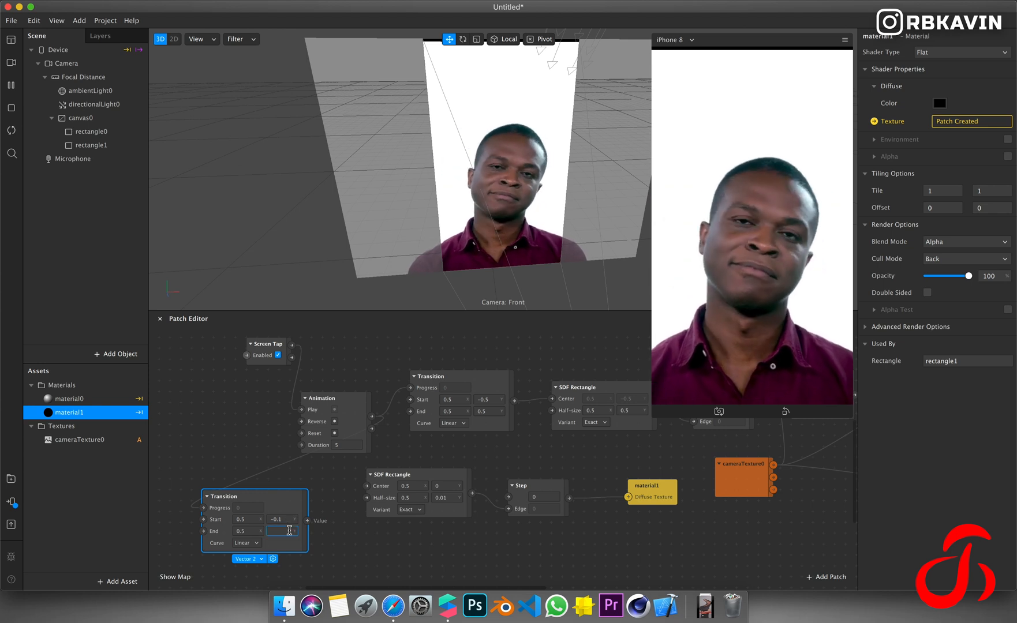
pyautogui.write('0.5')
pyautogui.press('Return')
pyautogui.click(283, 532)
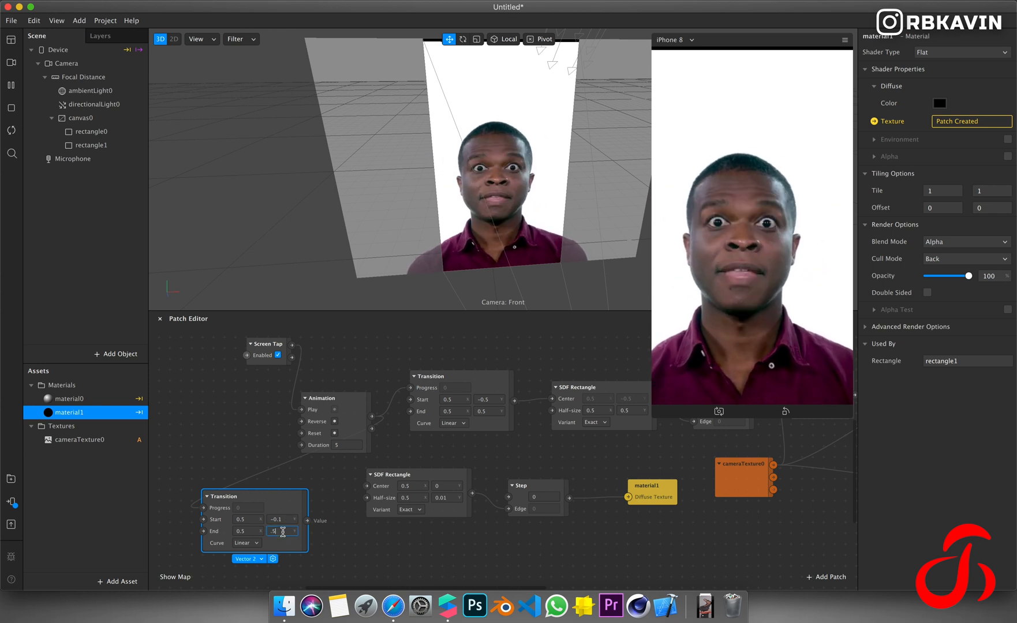
pyautogui.write('0.6')
pyautogui.press('Return')
pyautogui.moveTo(307, 521); pyautogui.dragTo(364, 488)
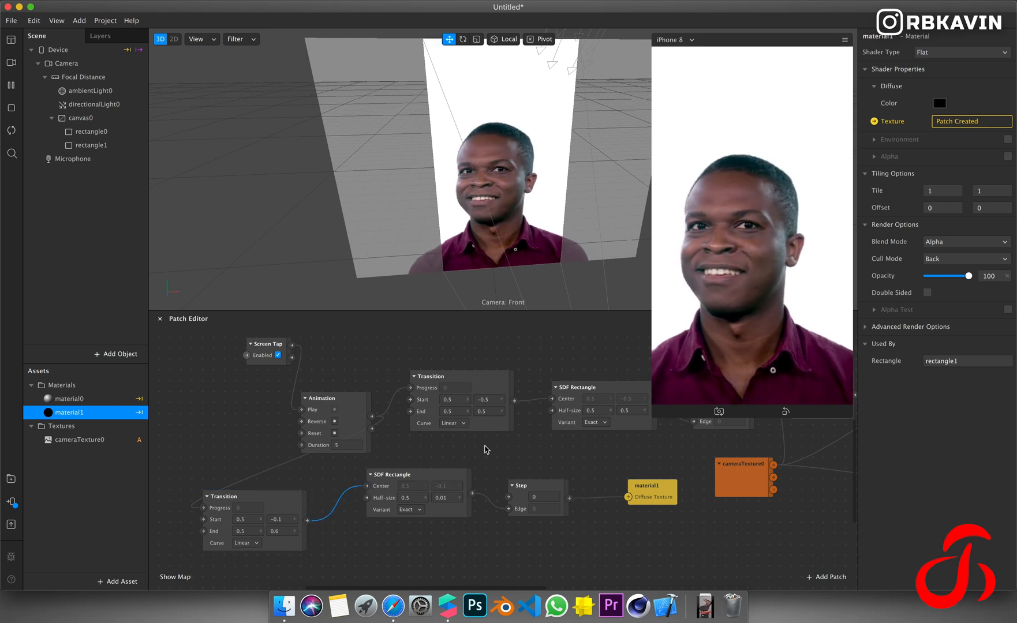
# Set the second Transition's End Y to 1.1 and test the tap-triggered scan in the device preview.
pyautogui.click(688, 282)
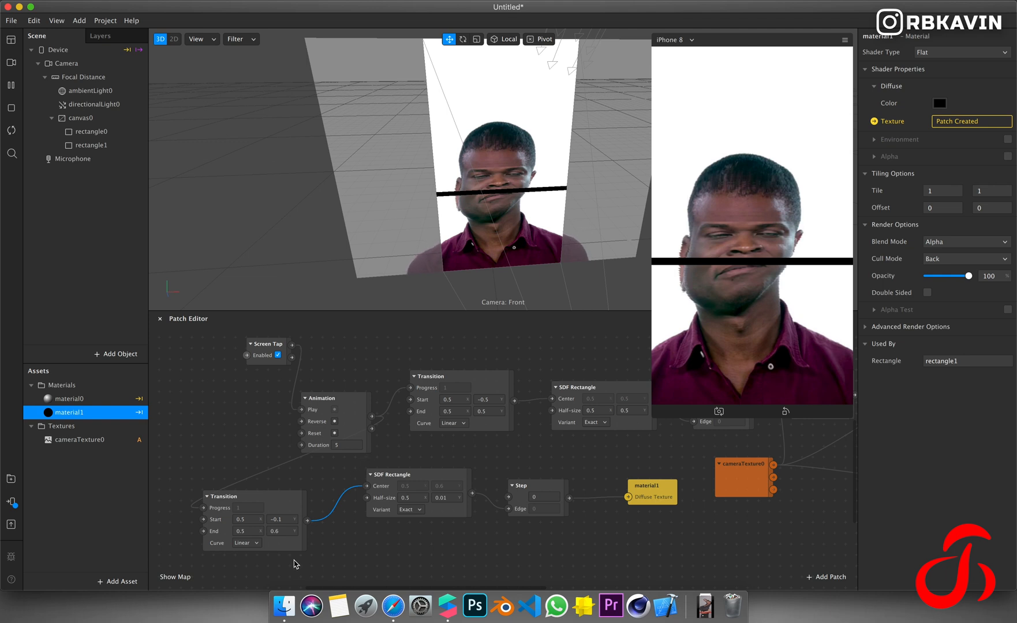
pyautogui.click(285, 535)
pyautogui.write('1')
pyautogui.press('Return')
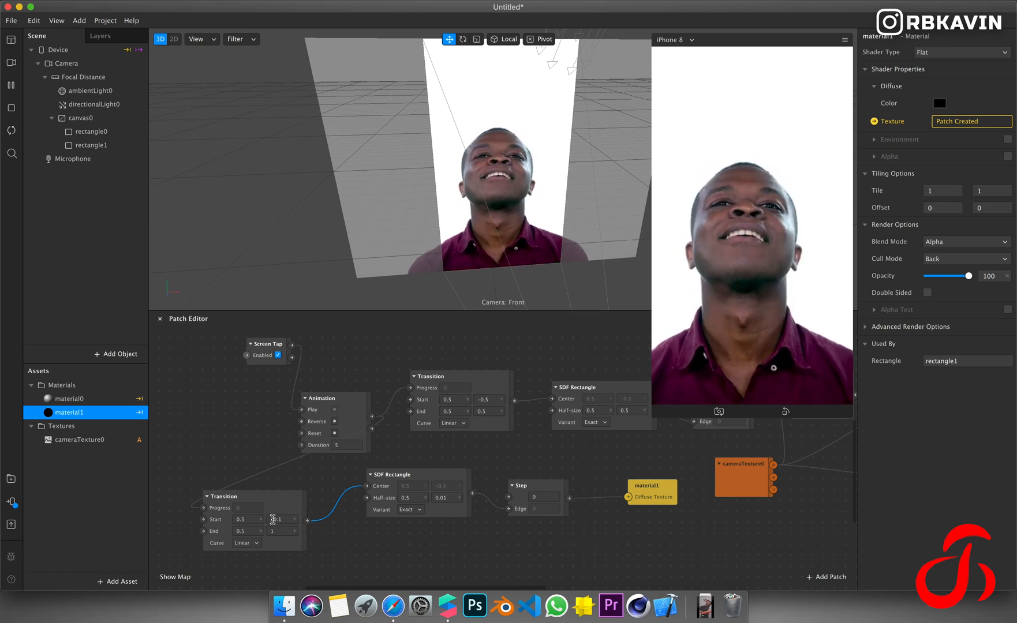
pyautogui.click(281, 531)
pyautogui.write('.1')
pyautogui.press('Return')
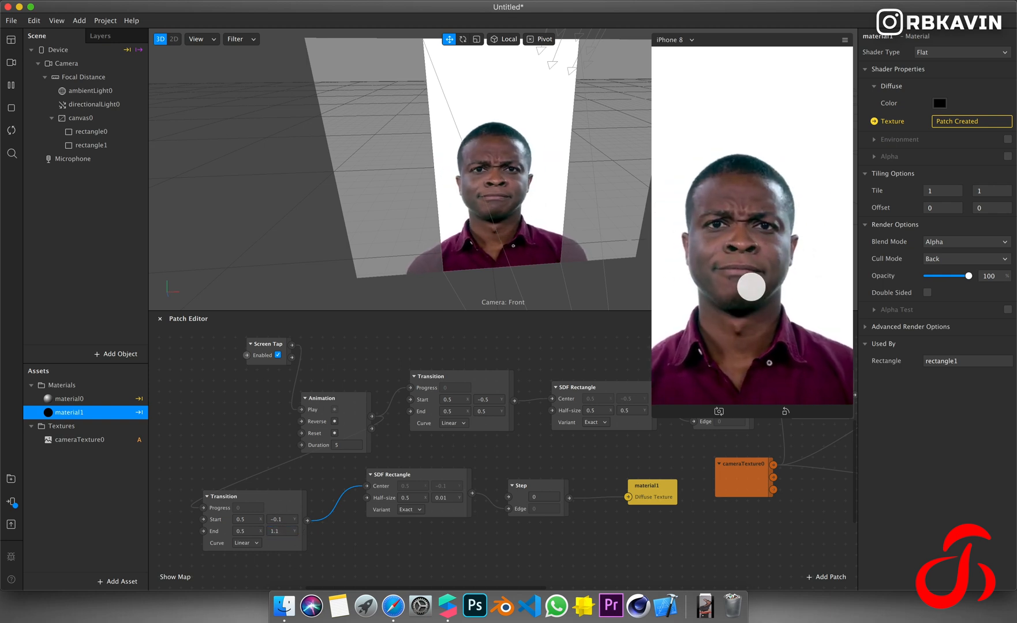
pyautogui.click(751, 286)
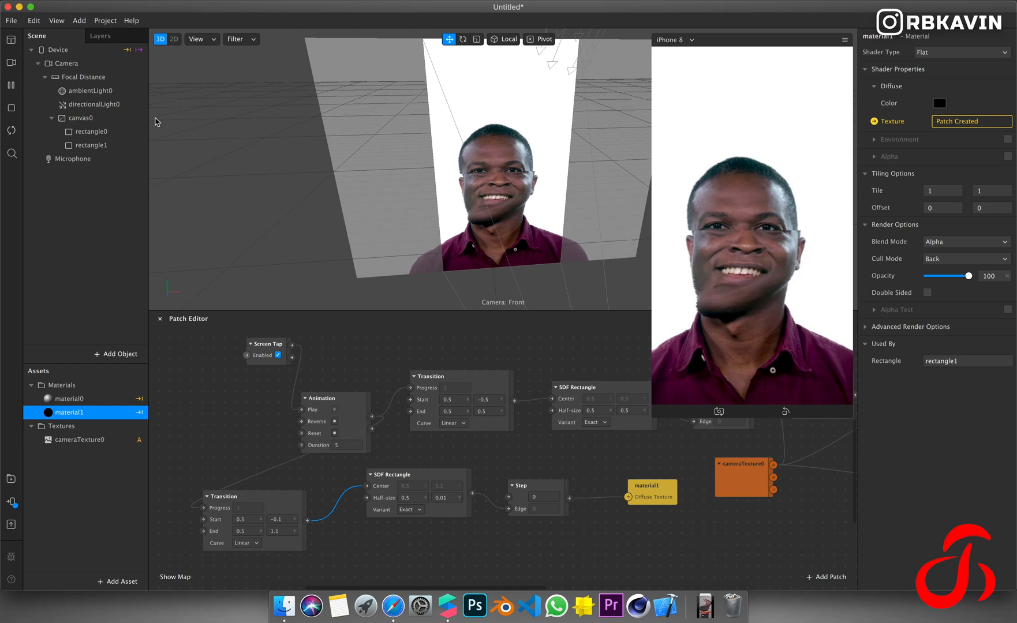
pyautogui.click(722, 290)
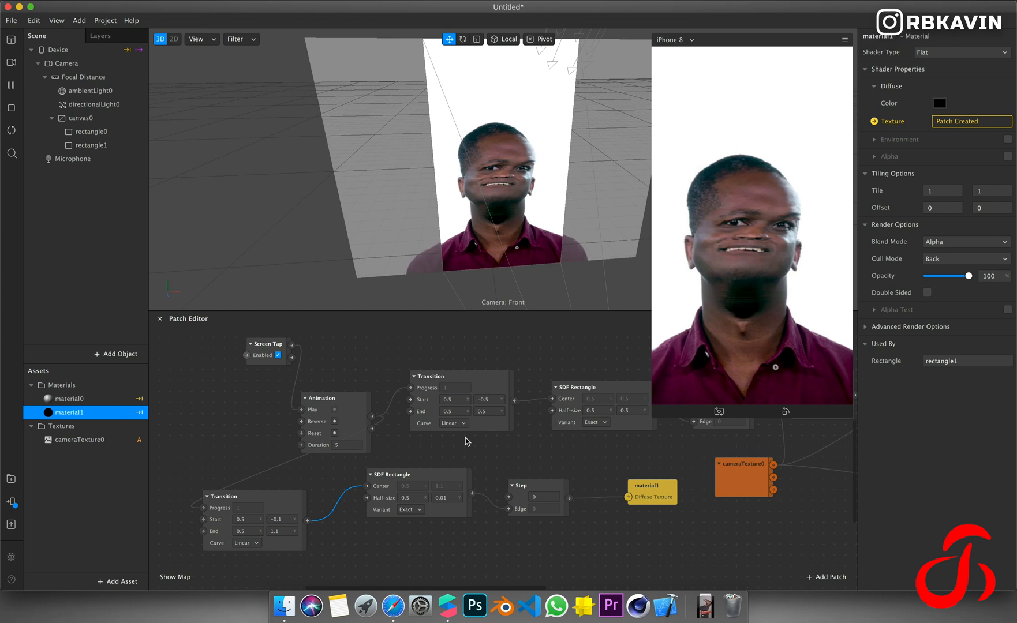
# Set the first Transition's Start to -0.5 and 0.5 so the delayed-frame mask moves sideways.
pyautogui.click(490, 399)
pyautogui.click(443, 400)
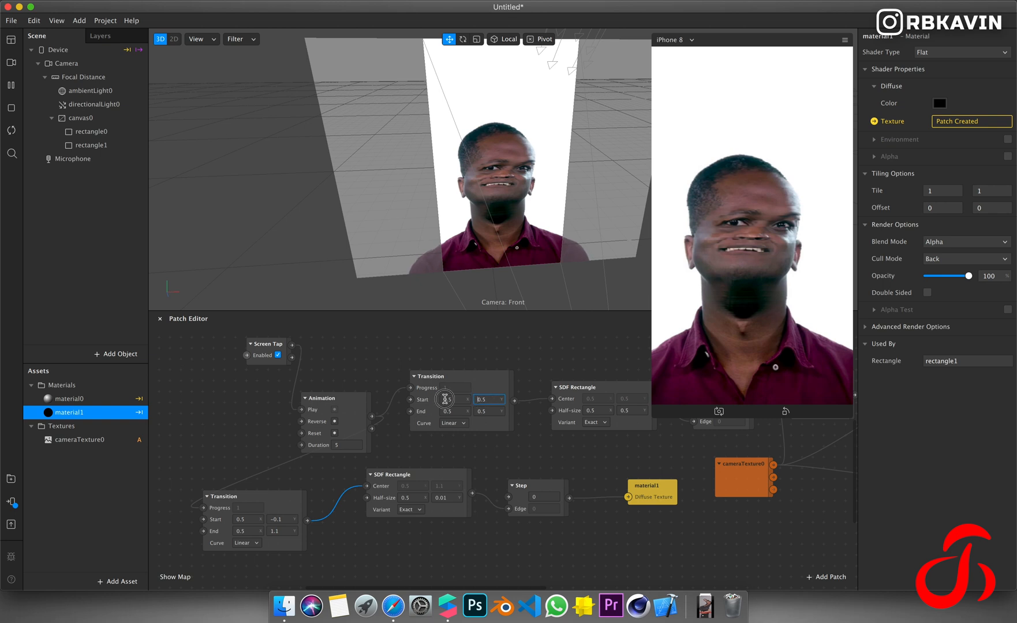
pyautogui.write('.5')
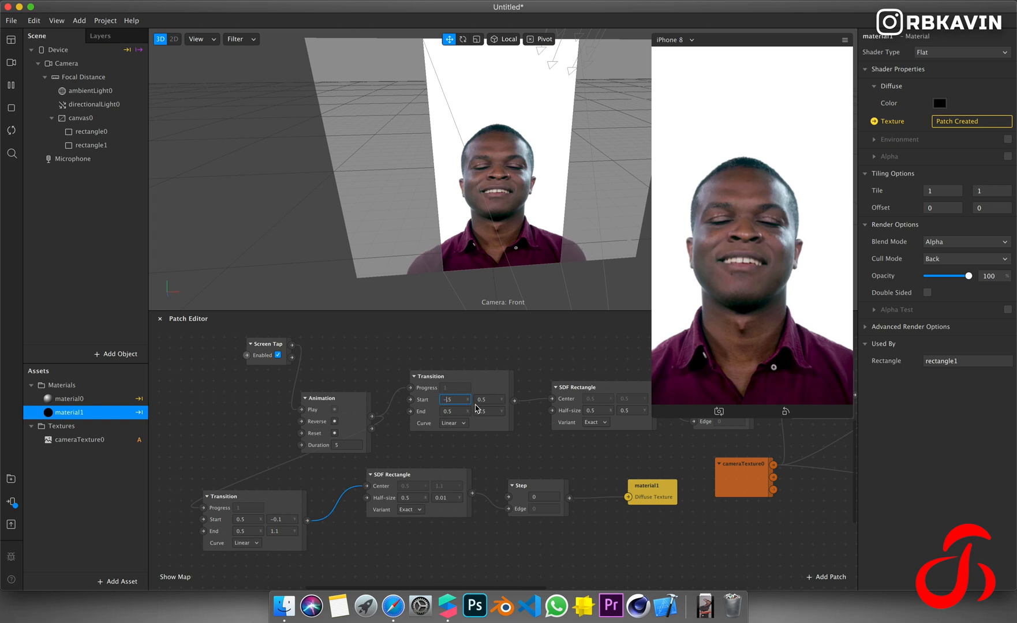
pyautogui.press('Return')
# Set the second Transition's Start to -0.1 and 0.5 and its End to 1.1 and 0.5 for a sideways sweep.
pyautogui.click(272, 519)
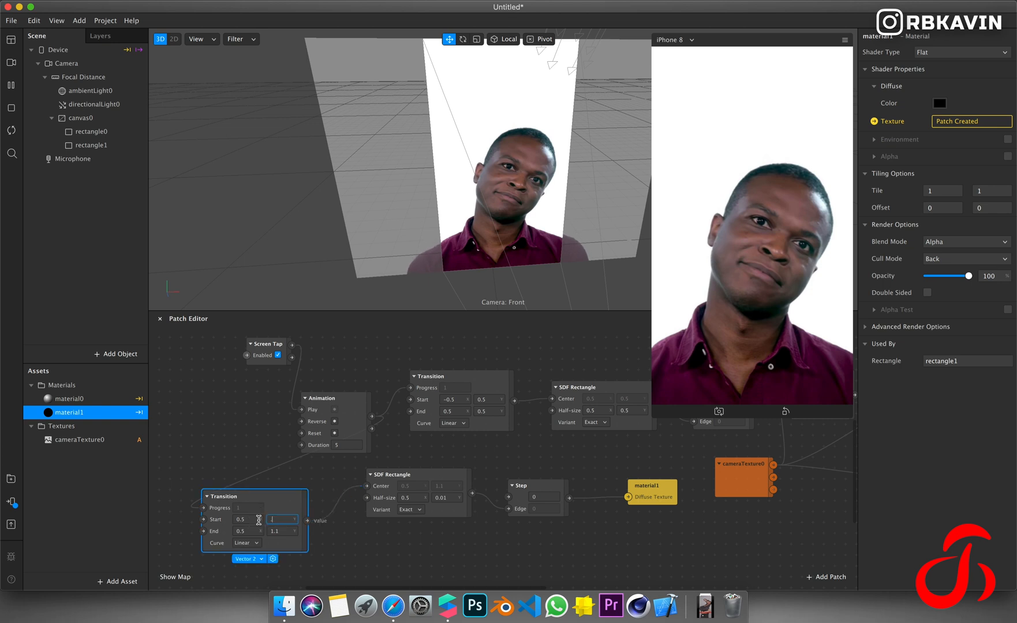
pyautogui.write('.5')
pyautogui.press('Tab')
pyautogui.write('.5')
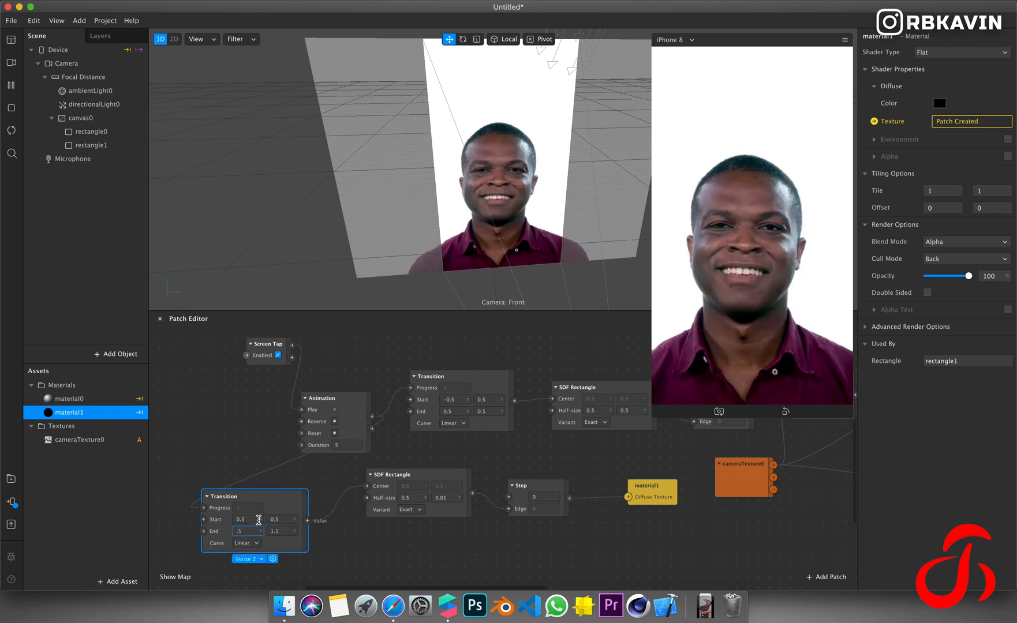
pyautogui.write('.1')
pyautogui.press('Tab')
pyautogui.write('.5')
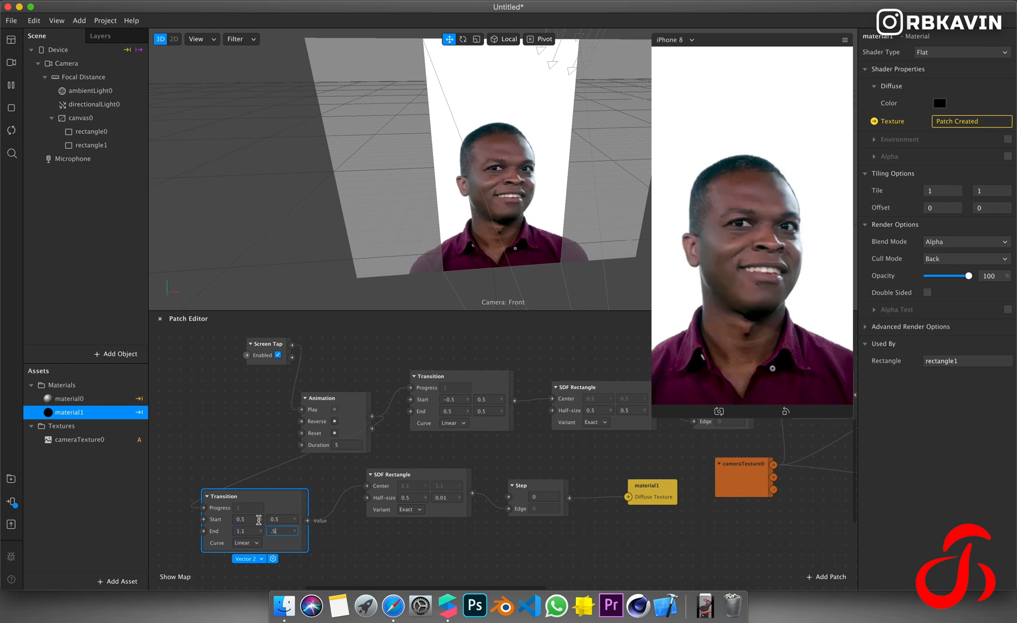
pyautogui.press('Tab')
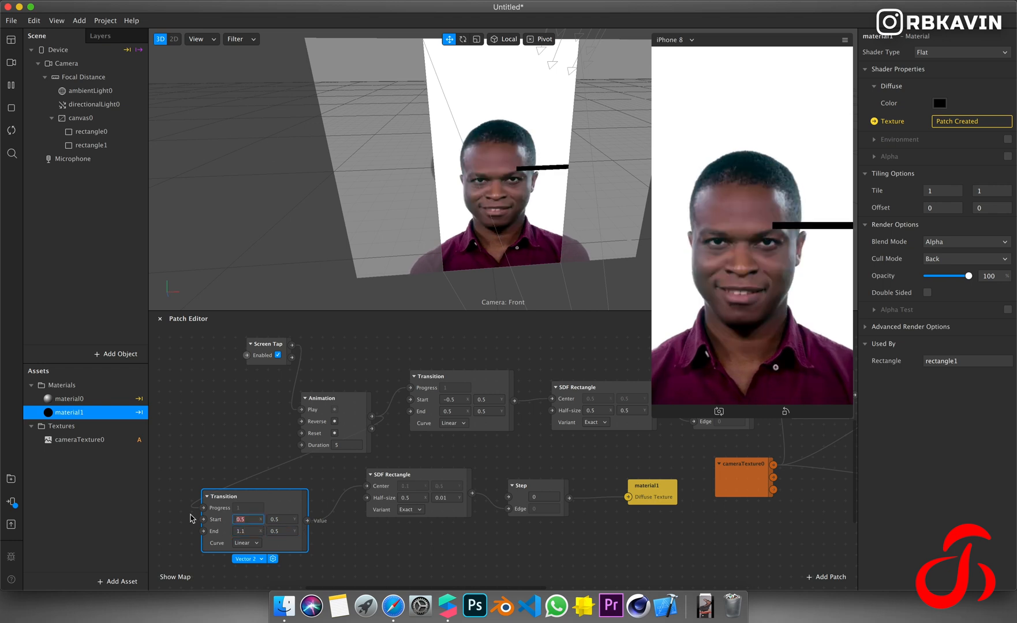
pyautogui.write('-0.1')
pyautogui.press('Return')
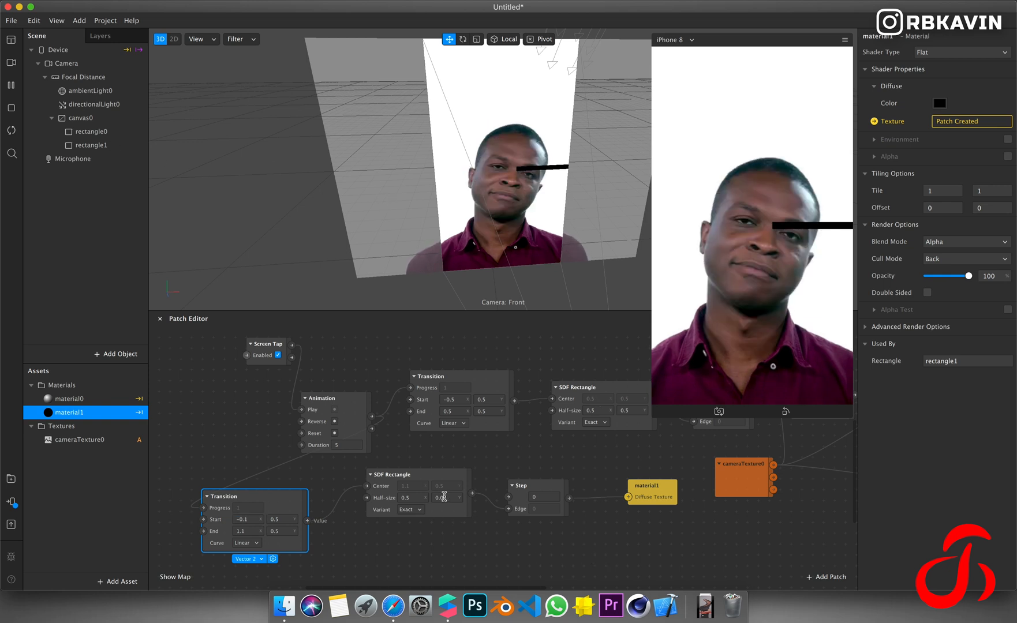
# Set the duplicated SDF Rectangle's Half-size to 0.01 and 0.5 for a thin vertical line.
pyautogui.click(453, 498)
pyautogui.press('BackSpace')
pyautogui.write('5')
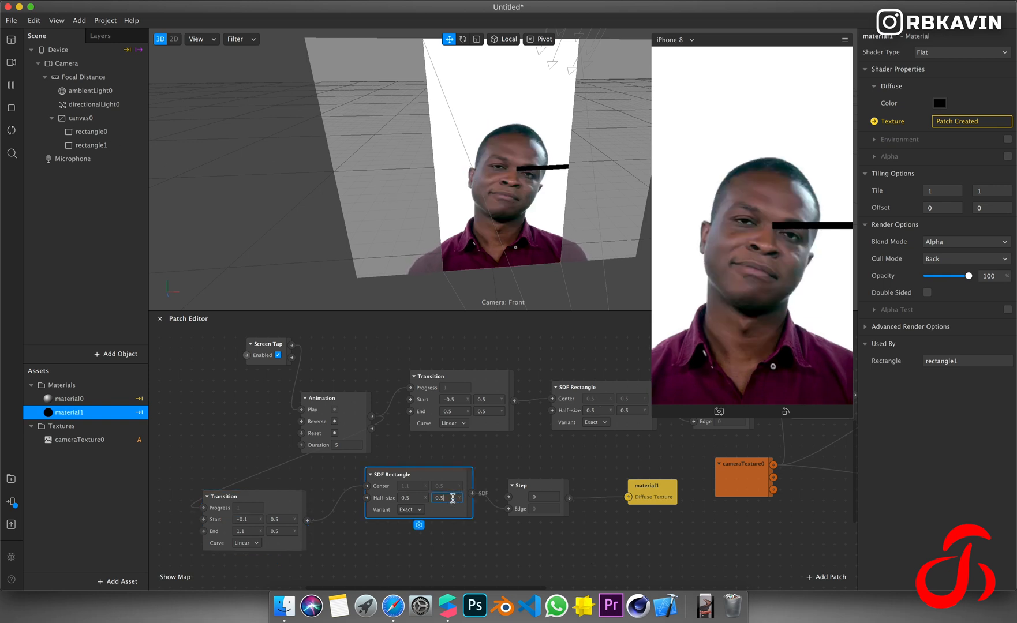
pyautogui.press('Return')
pyautogui.click(414, 498)
pyautogui.write('0')
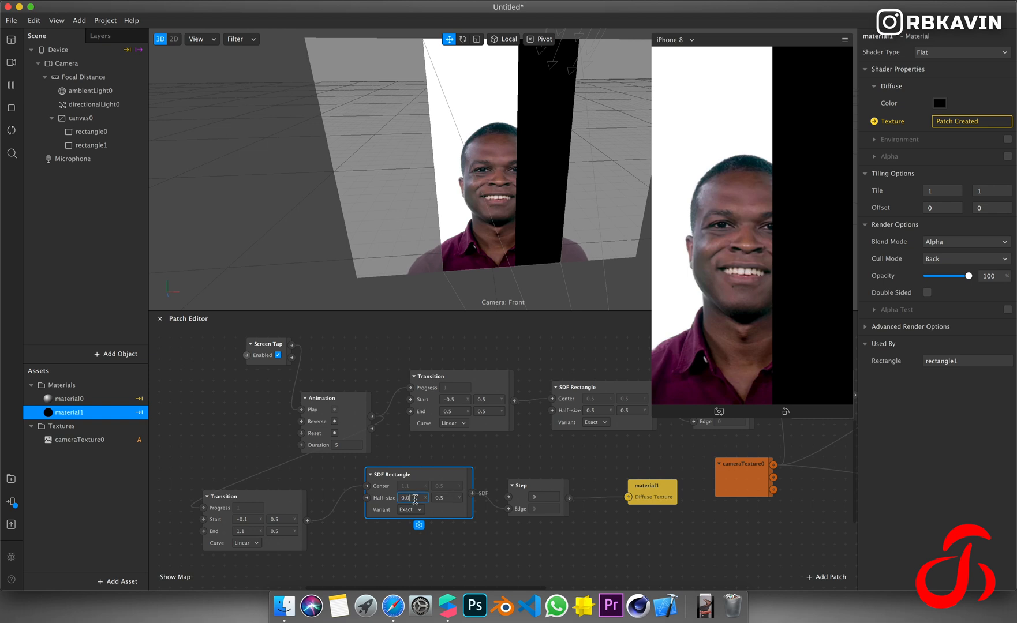
pyautogui.write('1')
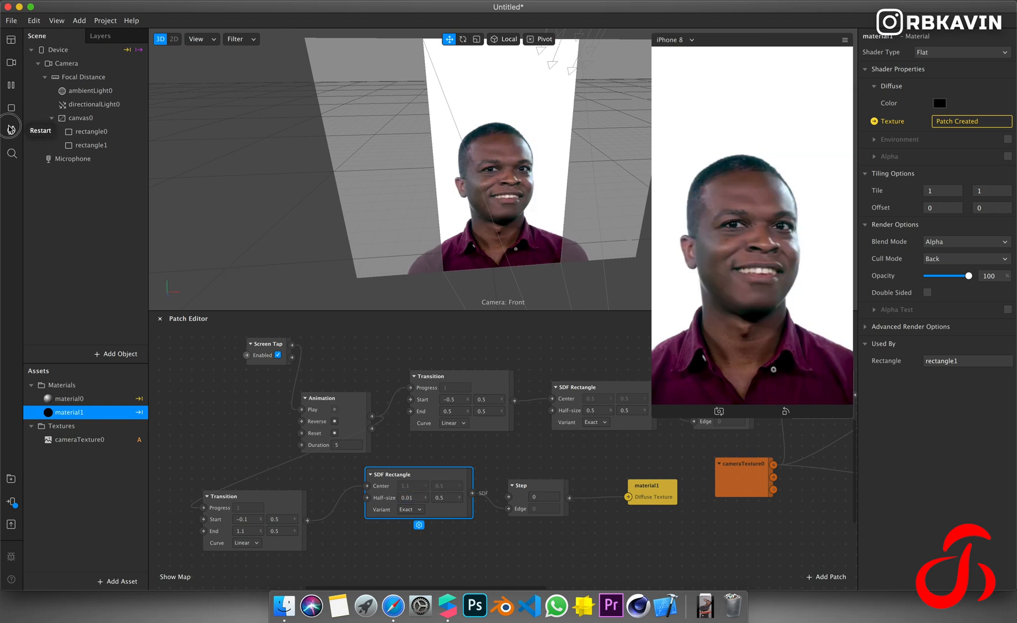
# Test the sideways tap-triggered scan in the device preview, and pause the preview video once it has run.
pyautogui.click(735, 141)
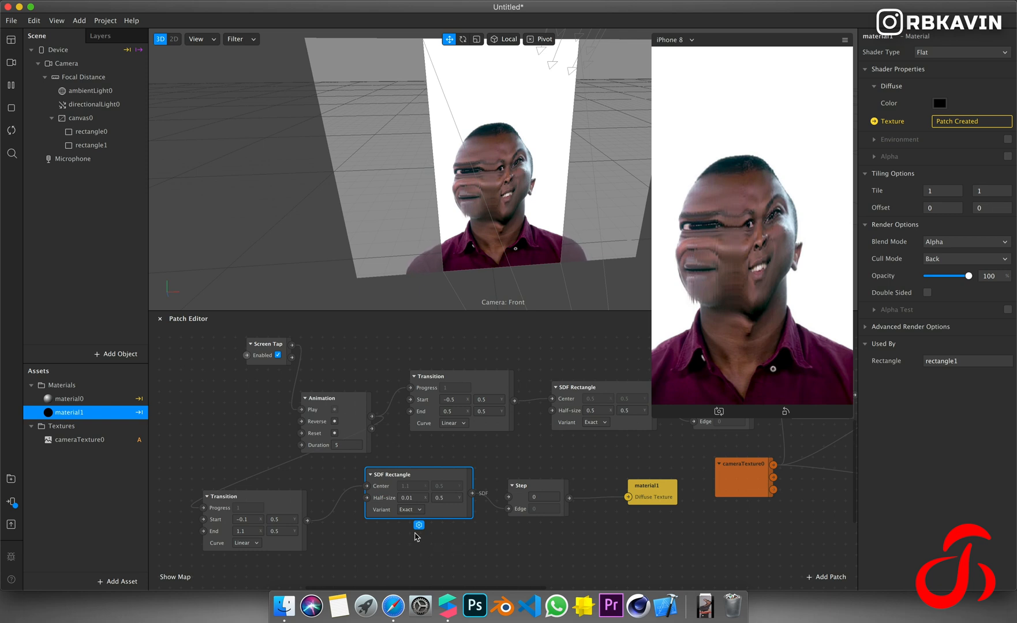
pyautogui.hscroll(5, 415, 536)
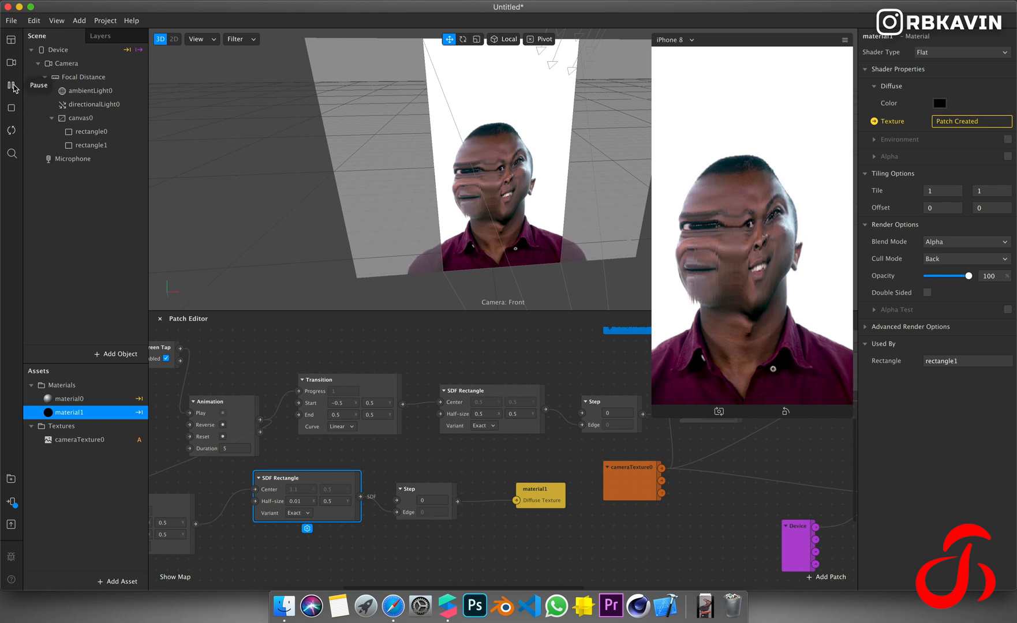
pyautogui.click(12, 86)
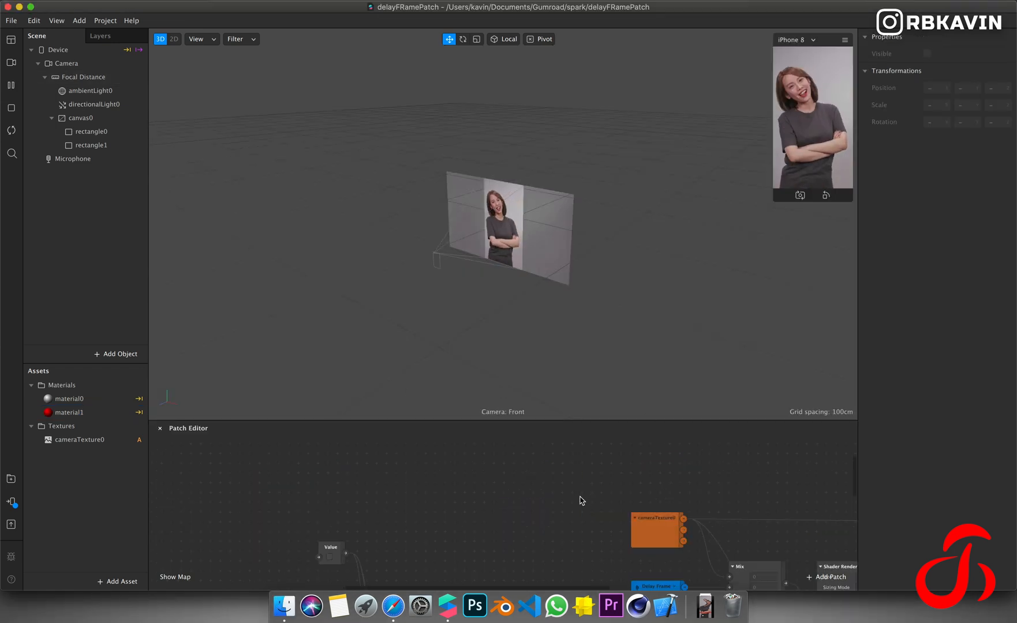
# In the delayFRamePatch project, enlarge the device preview, test its tap-triggered scan with the red line, and restart the effect.
pyautogui.moveTo(775, 203); pyautogui.dragTo(602, 412)
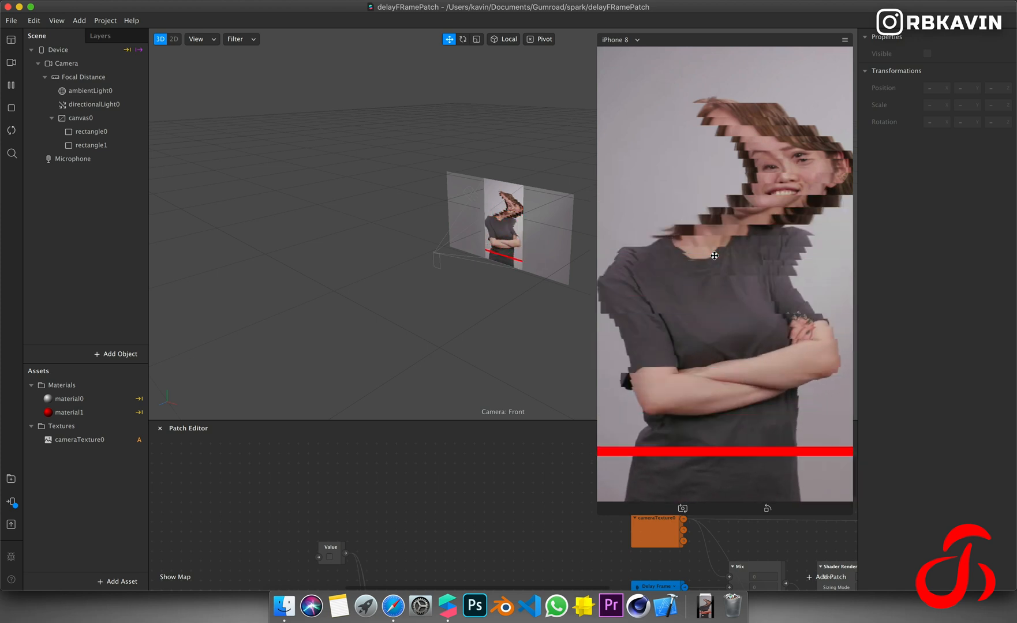
pyautogui.click(756, 109)
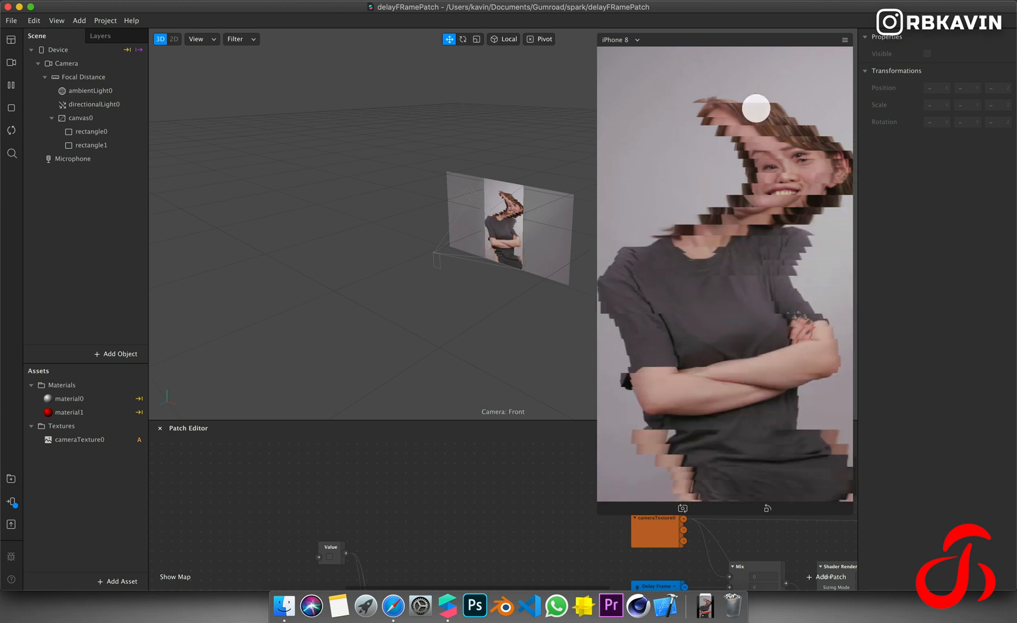
pyautogui.click(11, 131)
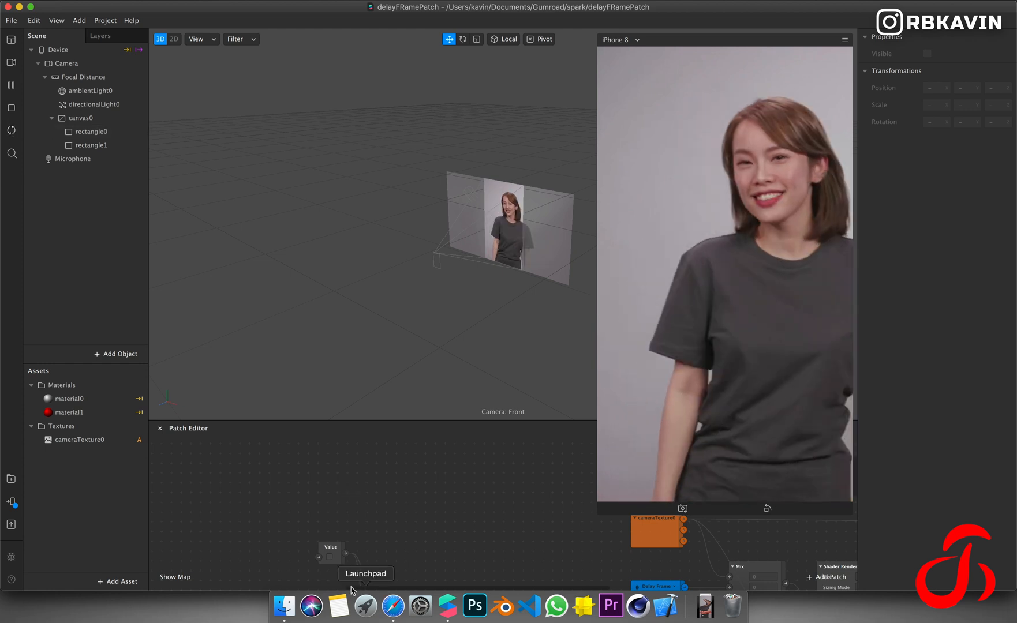
# Enable the boolean Value patch to switch the scan direction, and test the sideways scan in the device preview.
pyautogui.click(329, 556)
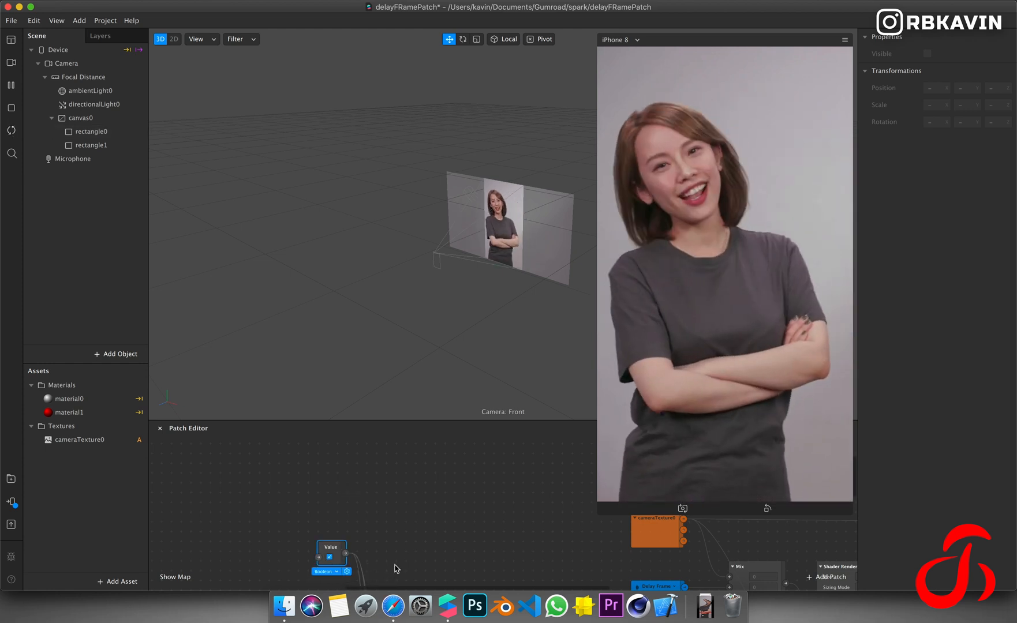
pyautogui.click(328, 526)
pyautogui.moveTo(327, 525); pyautogui.dragTo(327, 524)
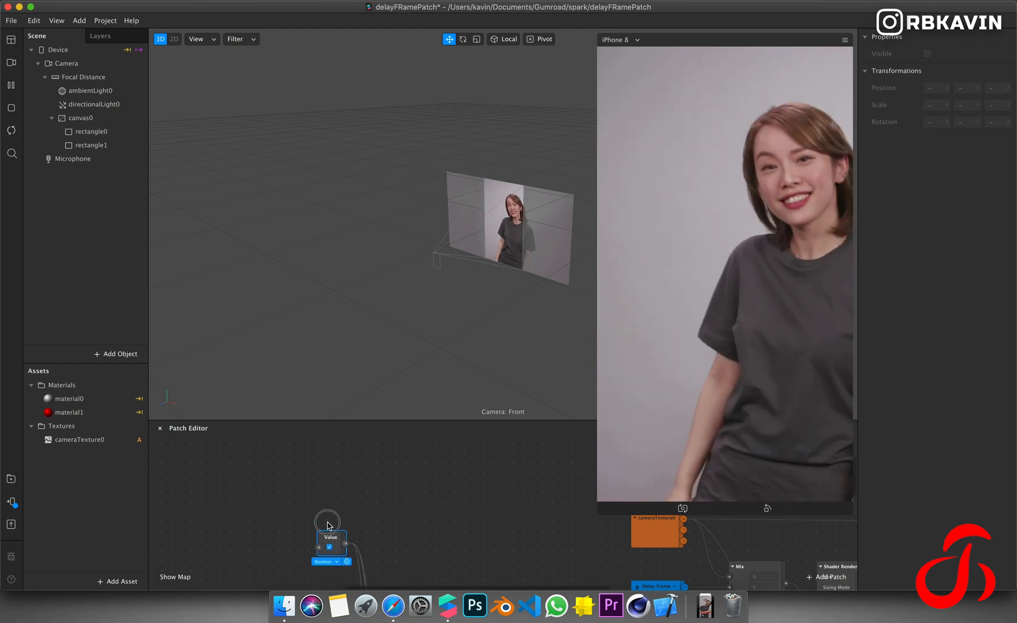
pyautogui.click(690, 420)
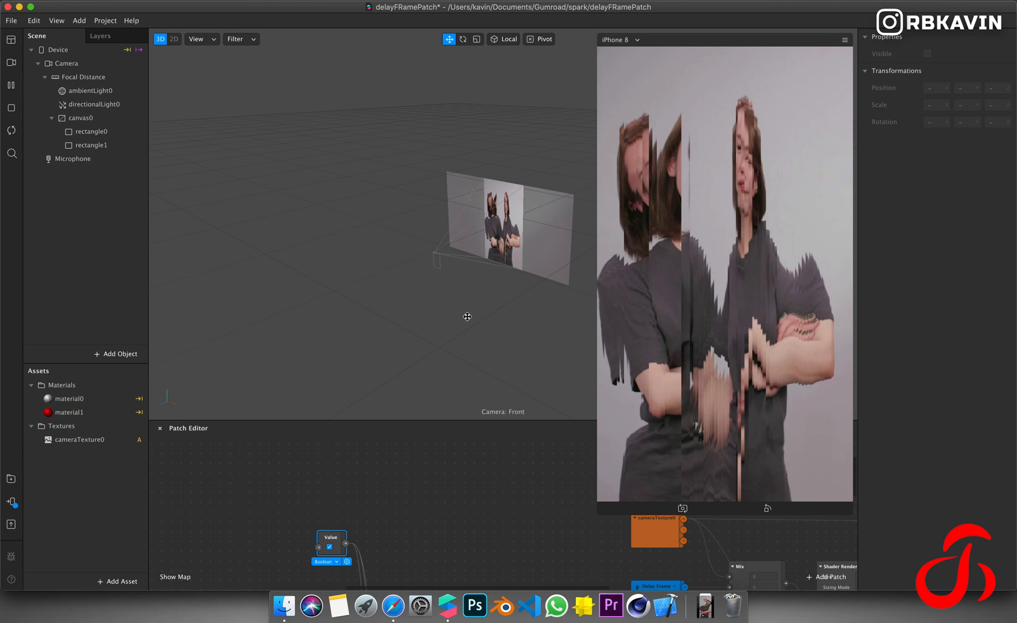
pyautogui.click(11, 132)
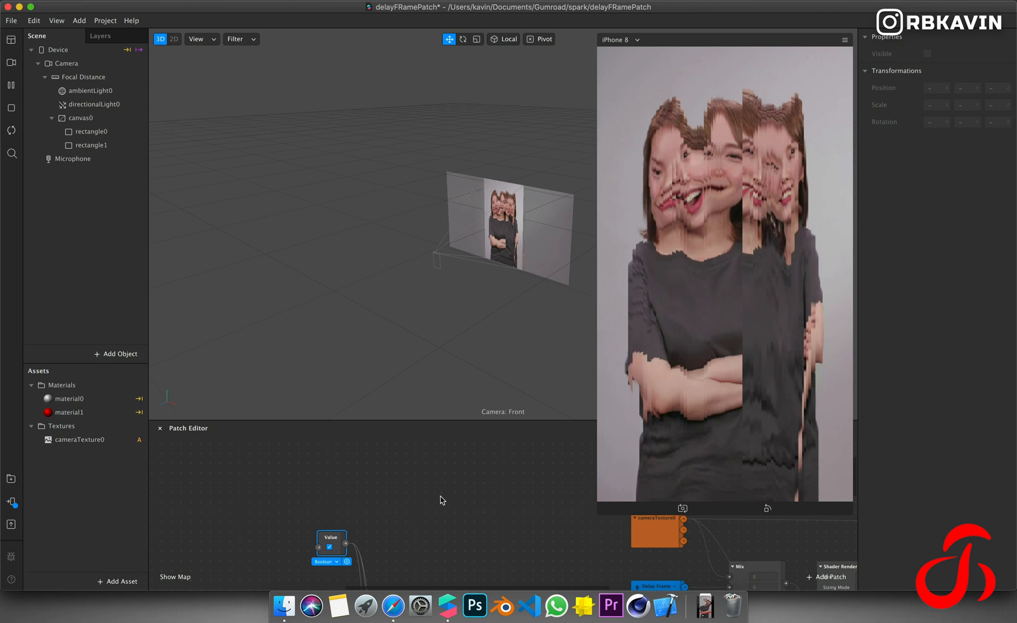
# Close the delayFRamePatch project window.
pyautogui.click(7, 7)
pyautogui.click(542, 72)
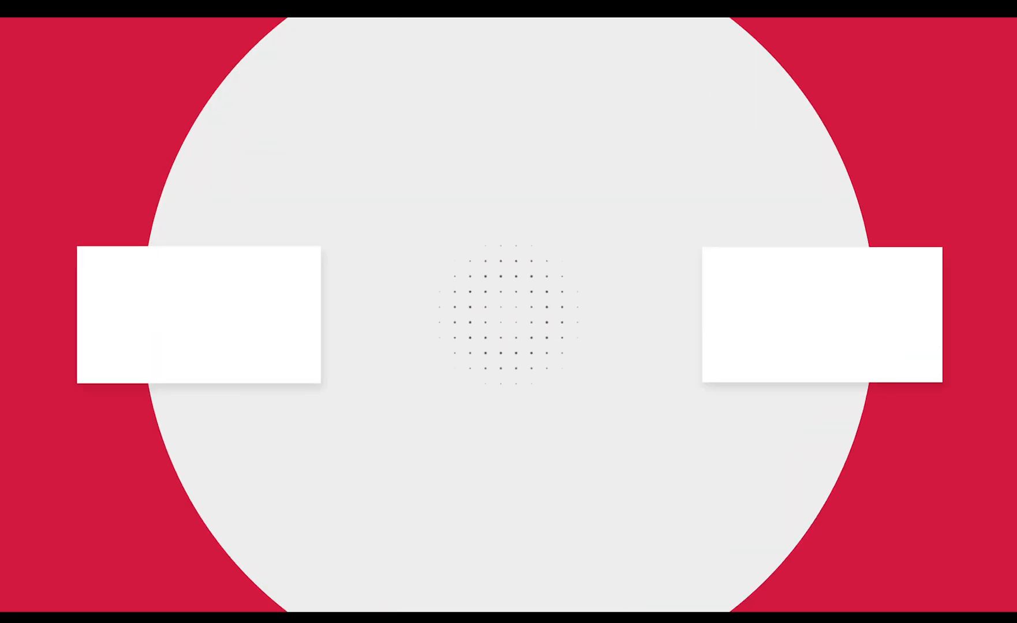